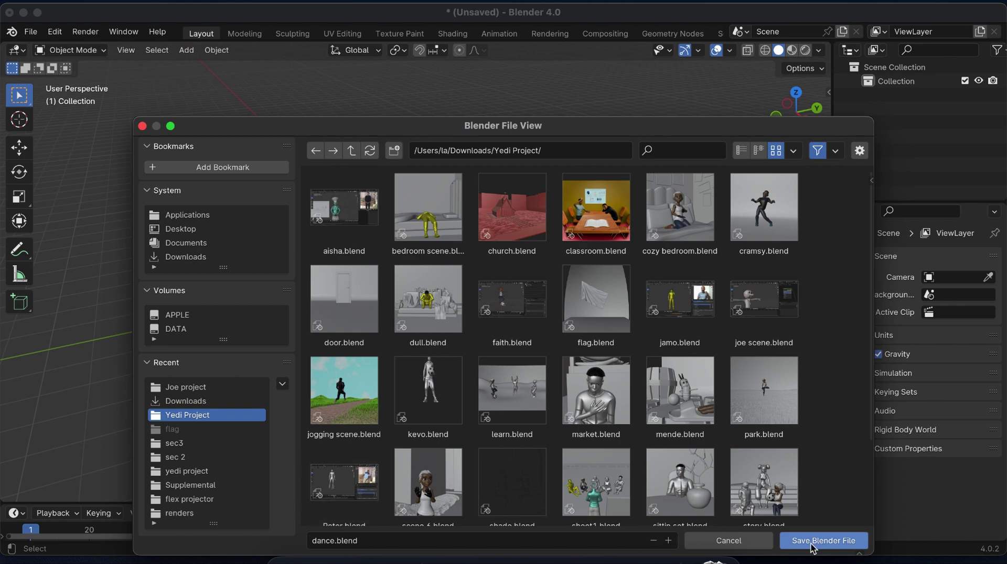
Step: Save the scene as dance.blend in the Yedi Project folder
left_click(812, 542)
Step: Start an append and open trainer.blend in the Yedi Project folder as the source file
left_click(30, 32)
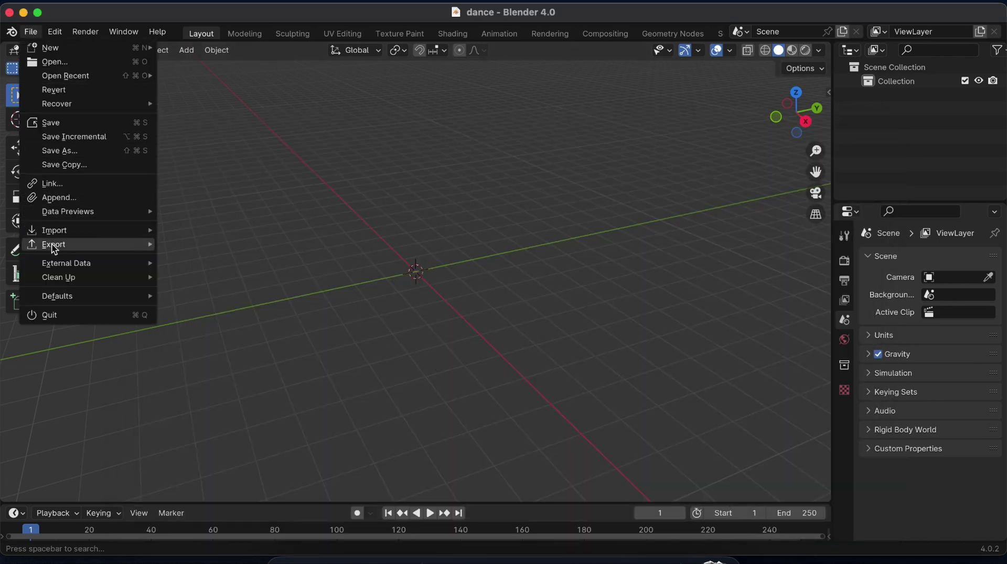
left_click(59, 199)
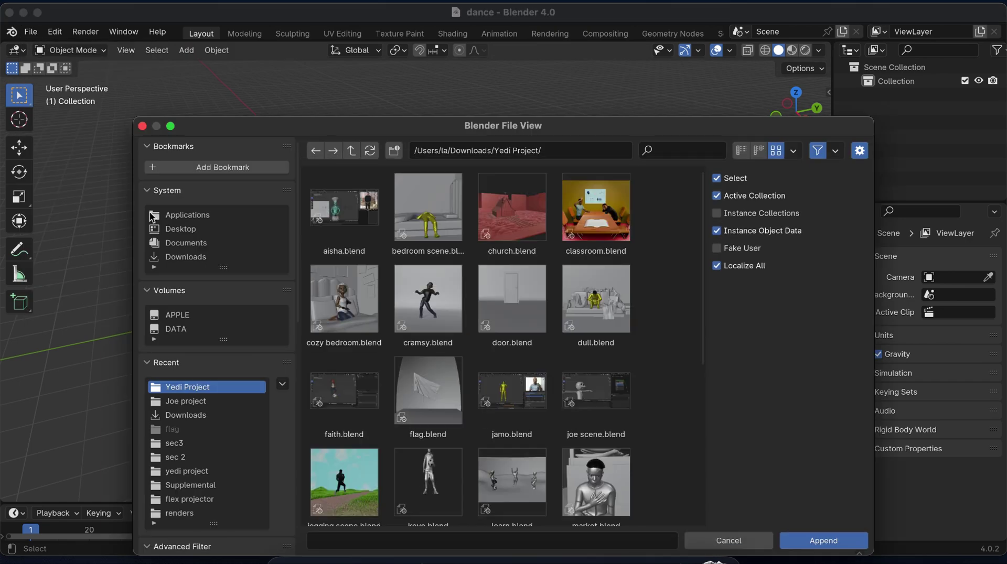
scroll(442, 361, "down", 3)
scroll(443, 361, "up", 3)
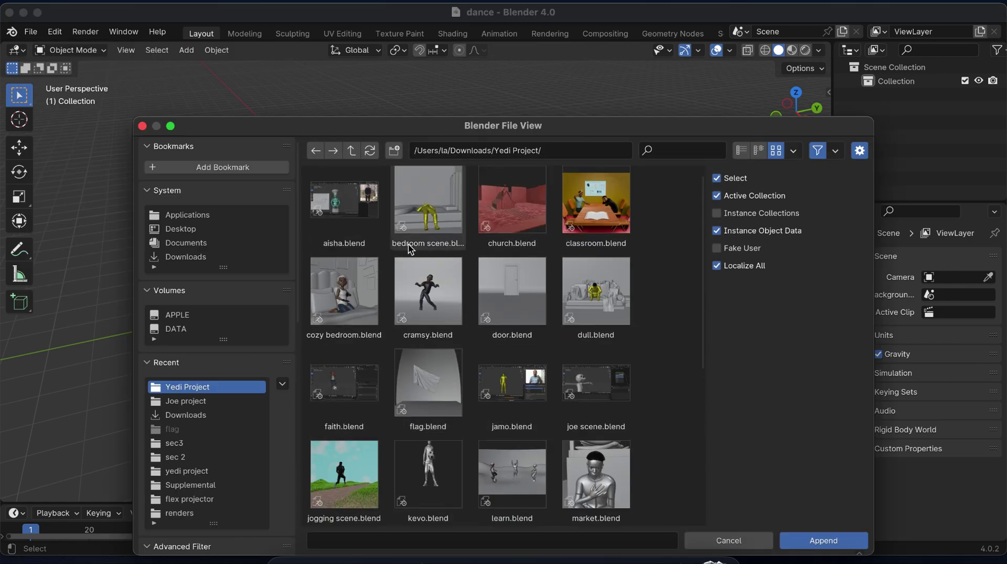
scroll(356, 415, "down", 5)
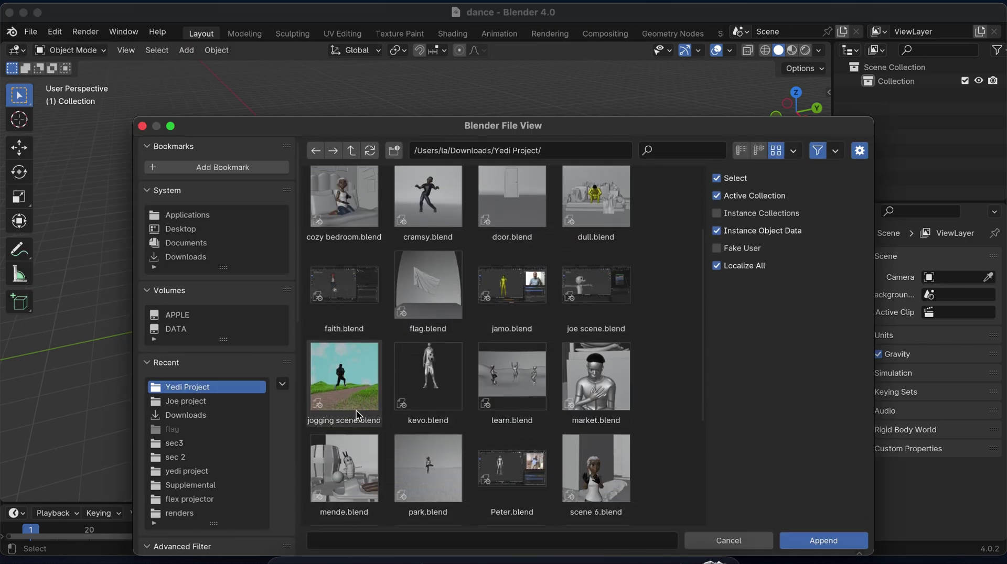
scroll(356, 411, "up", 5)
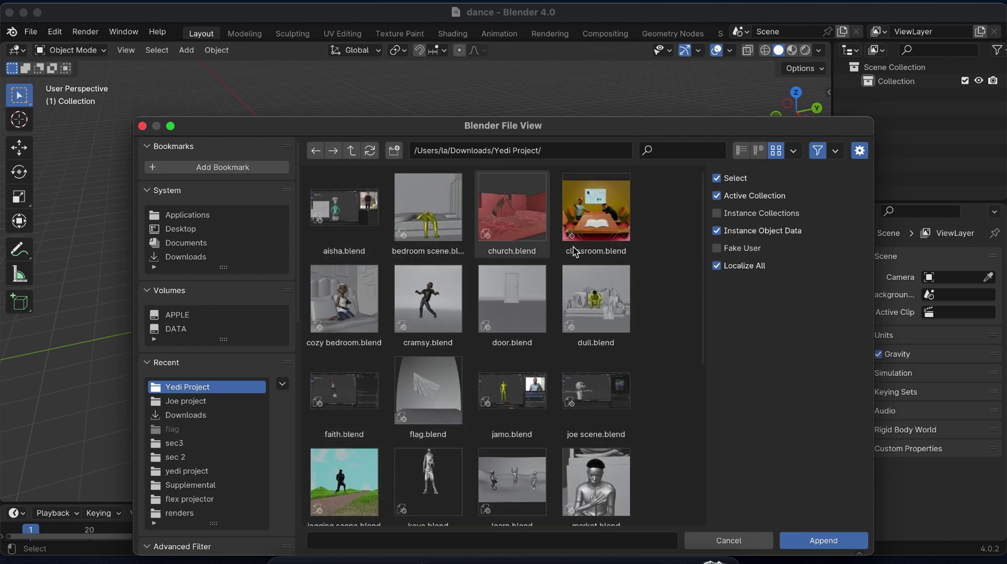
scroll(332, 411, "down", 2)
scroll(332, 411, "down", 1)
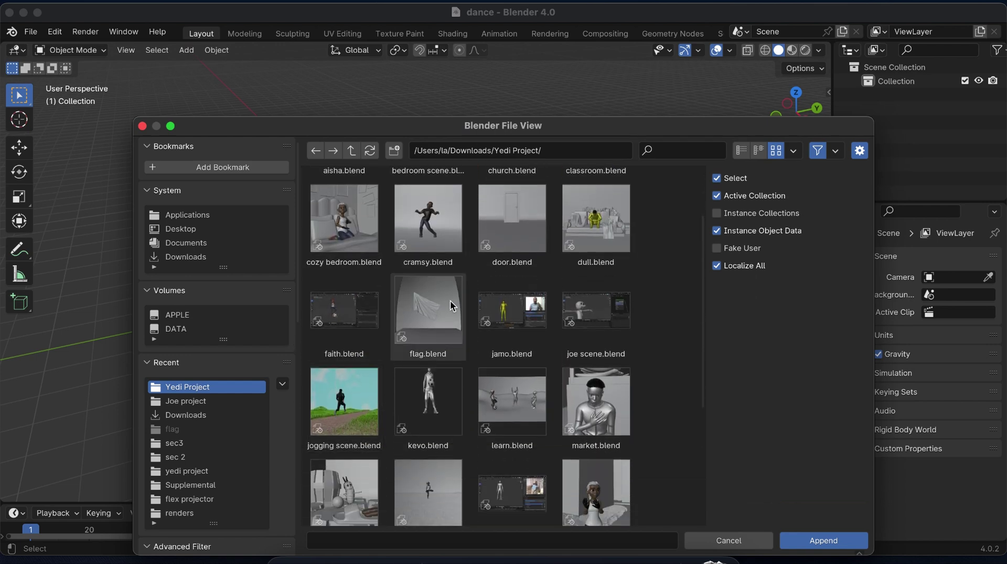
scroll(576, 376, "down", 2)
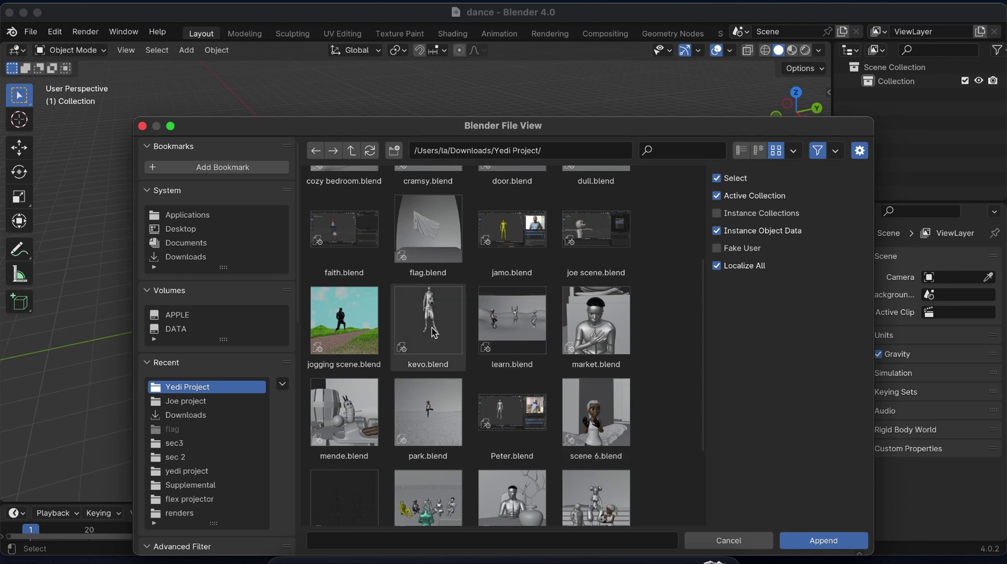
scroll(376, 326, "down", 2)
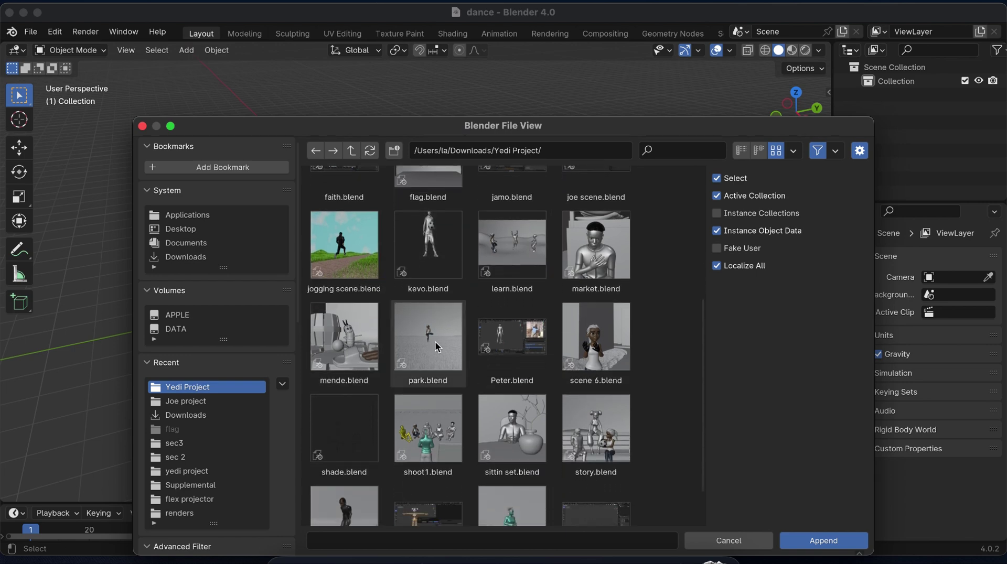
scroll(629, 348, "down", 2)
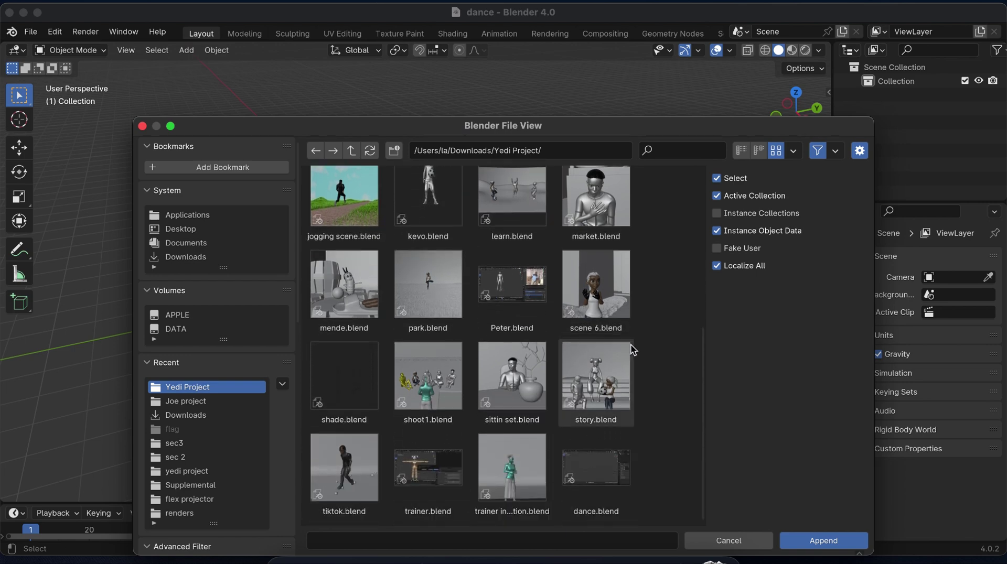
left_click(427, 483)
double_click(424, 479)
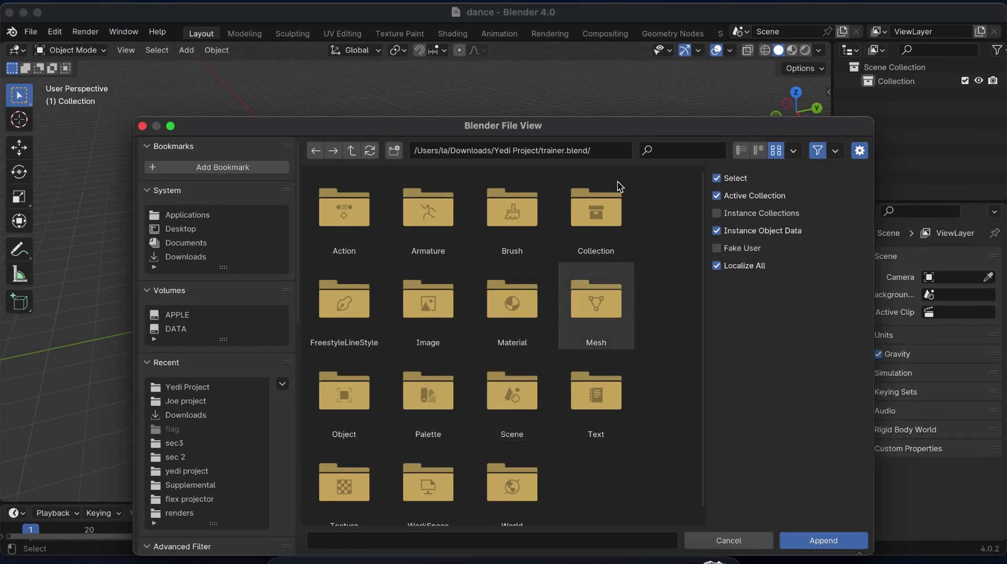
Step: Append every collection in trainer.blend to the scene
double_click(589, 223)
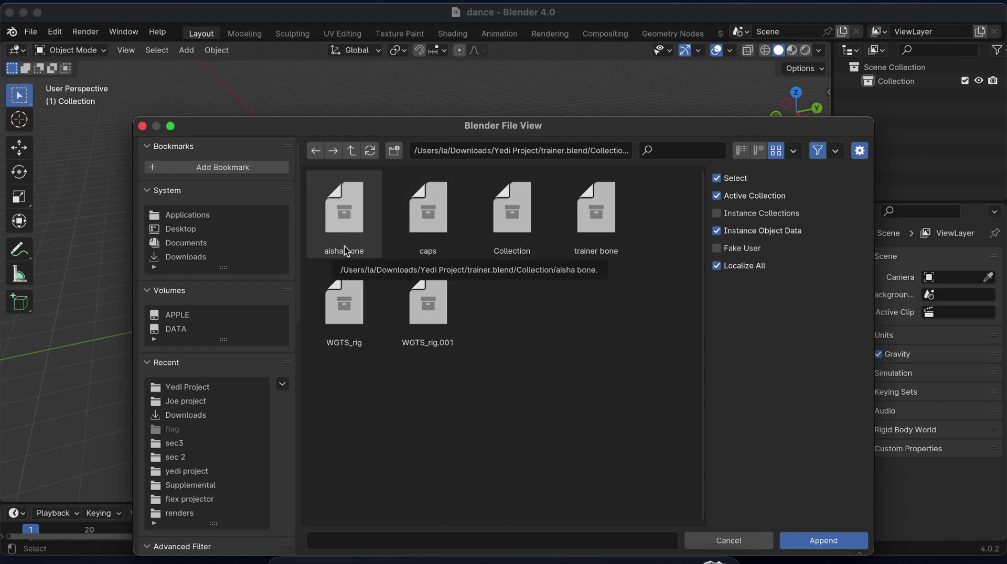
key("a")
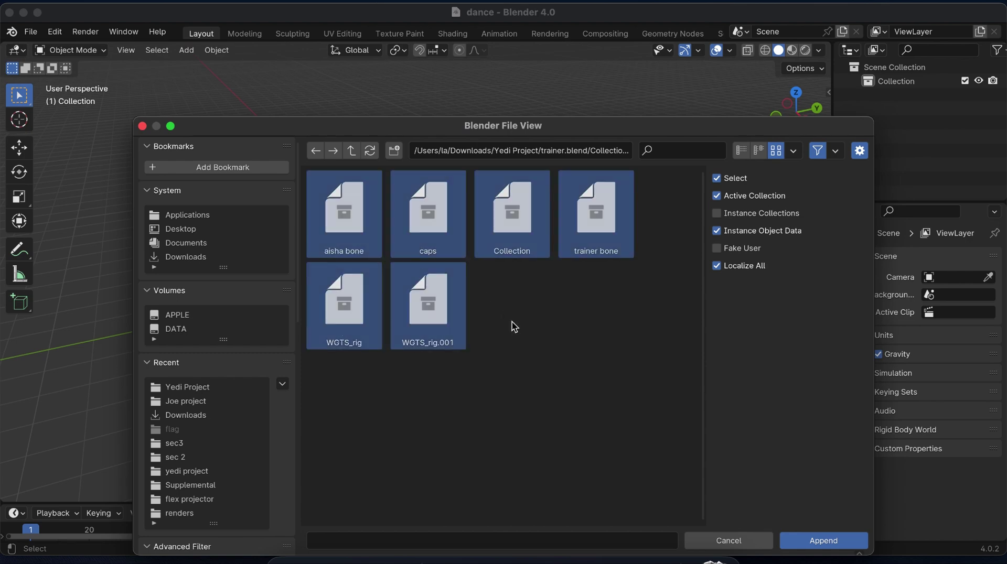
left_click(824, 541)
Step: Delete the appended character's unneeded mesh parts around the head and the legs
left_click_drag(795, 112, 801, 95)
left_click(412, 120)
key("x")
left_click(410, 112)
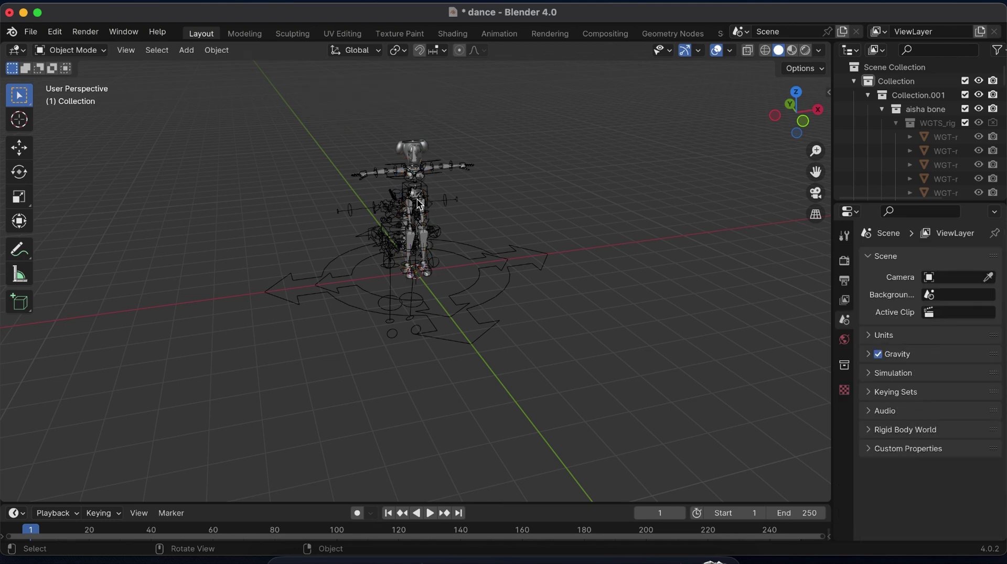
left_click(415, 248)
key("x")
left_click(415, 248)
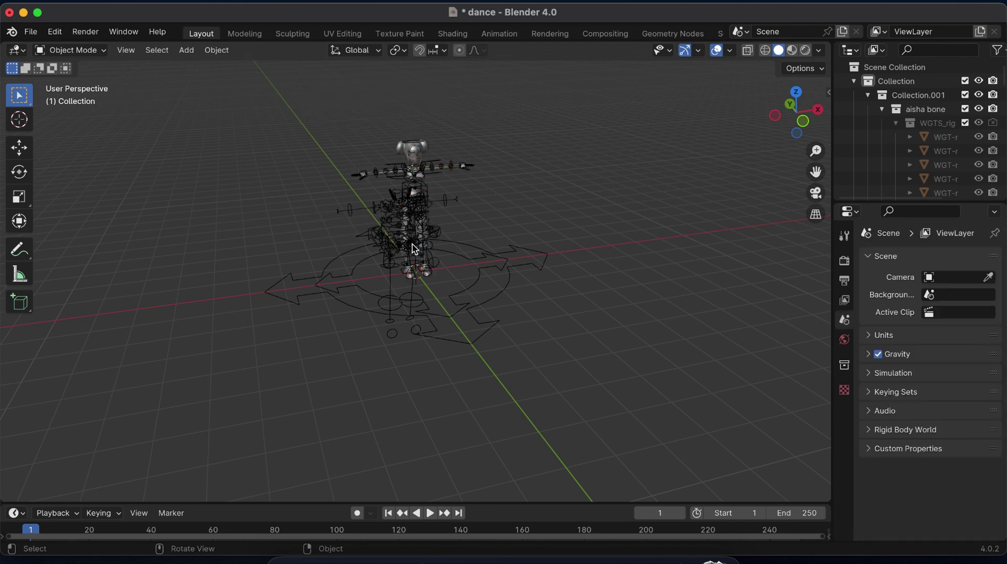
Step: Exclude the aisha bone collection from the view layer and delete the larger armature named rig
left_click(387, 242)
scroll(415, 272, "up", 6)
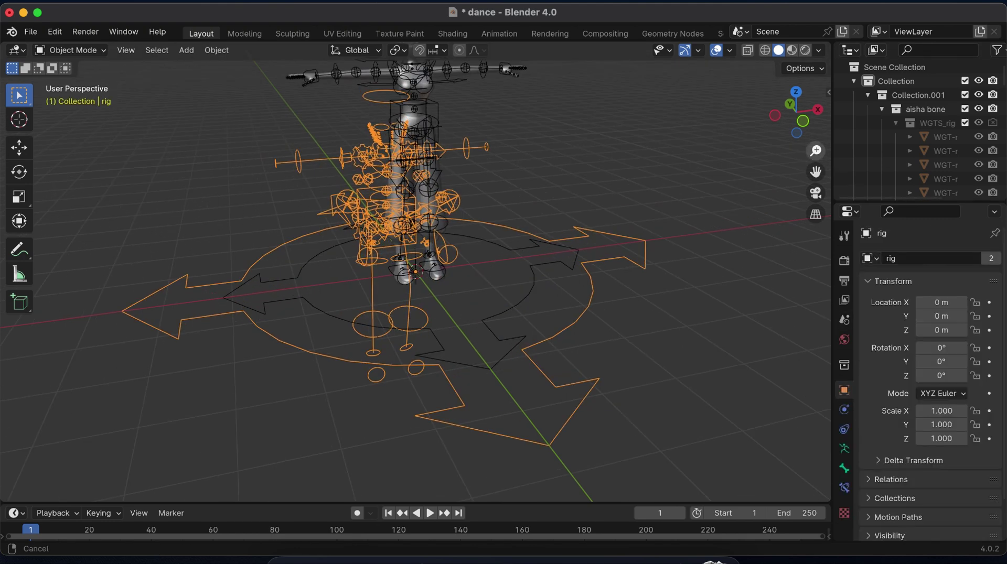
left_click_drag(855, 204, 855, 419)
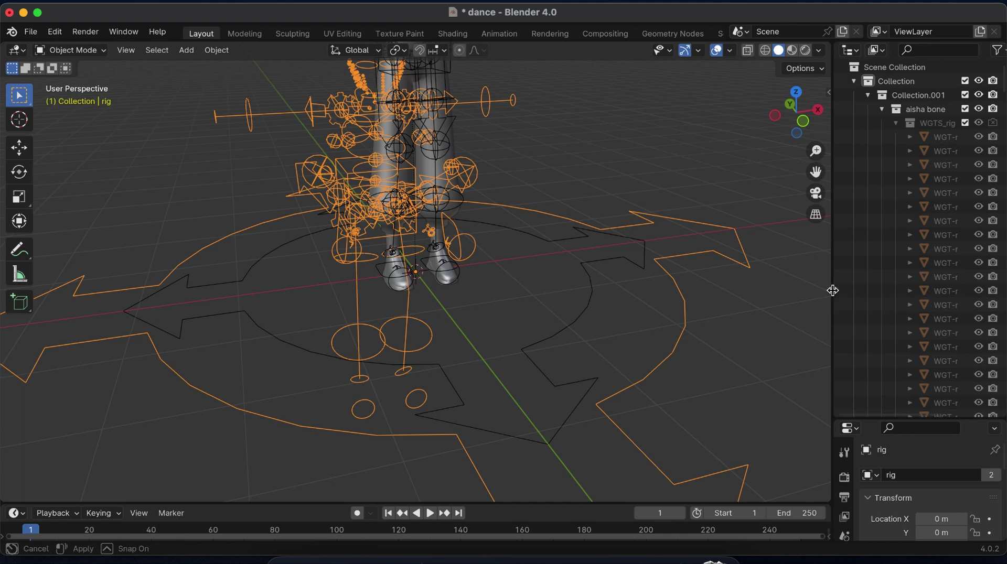
left_click_drag(832, 288, 711, 291)
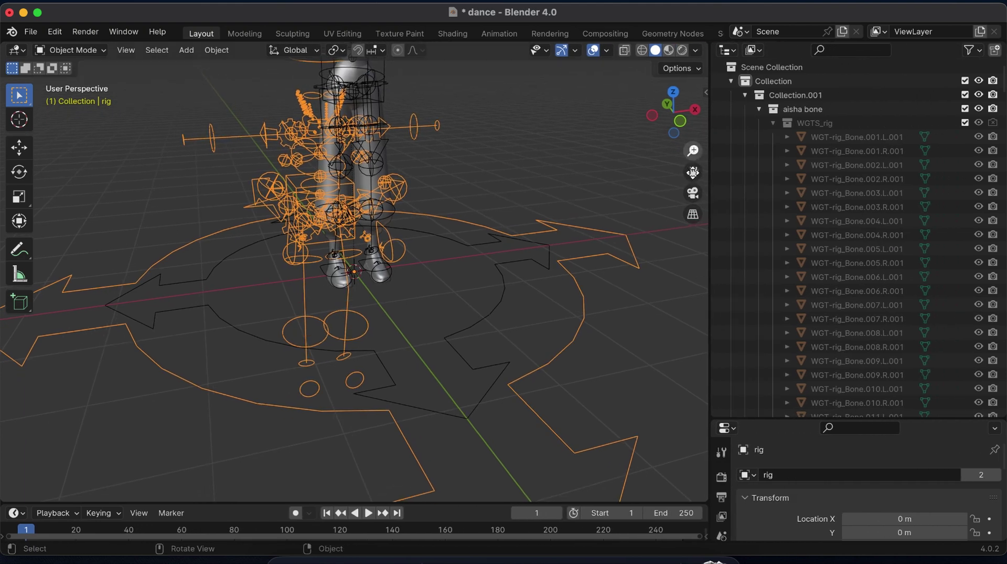
left_click(965, 108)
key("x")
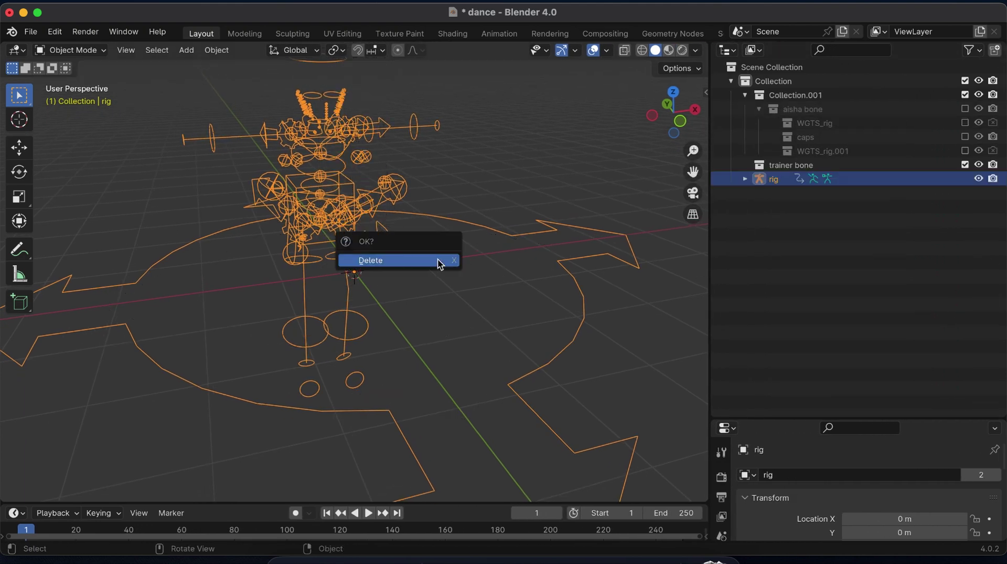
left_click(440, 262)
Step: Enable the WGTS_rig collection under aisha bone and delete it together with its hierarchy
left_click(814, 126)
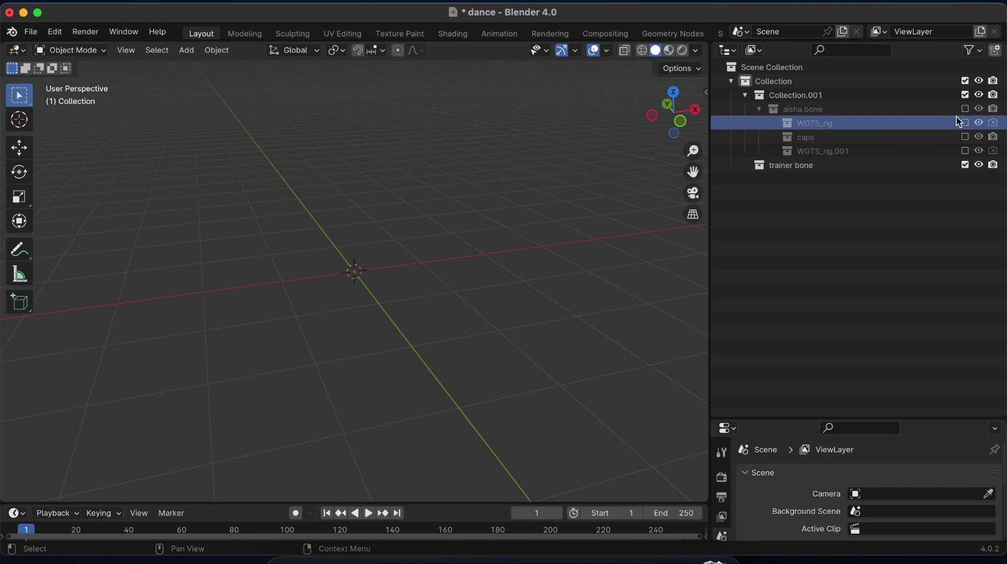
left_click(965, 123)
right_click(820, 124)
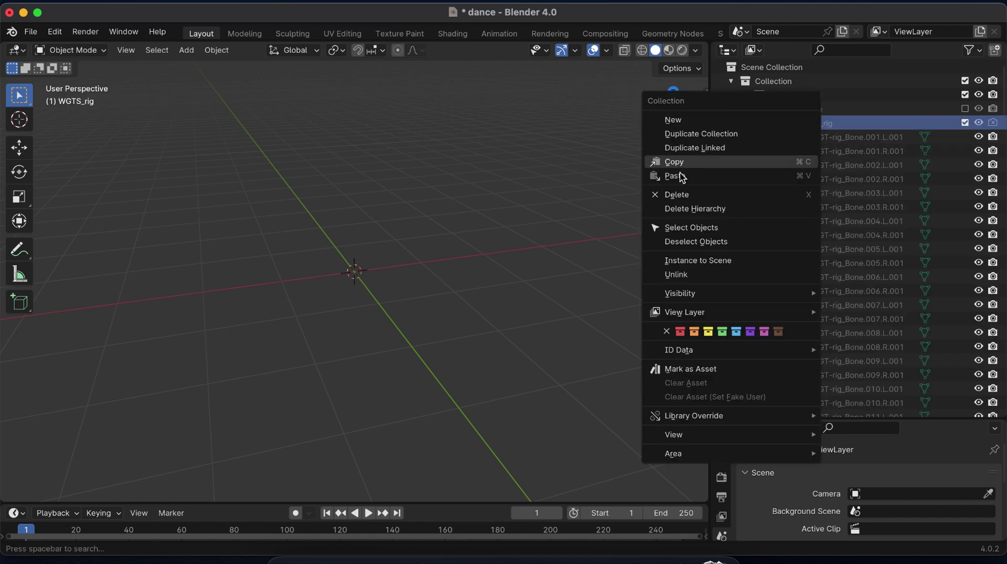
left_click(695, 208)
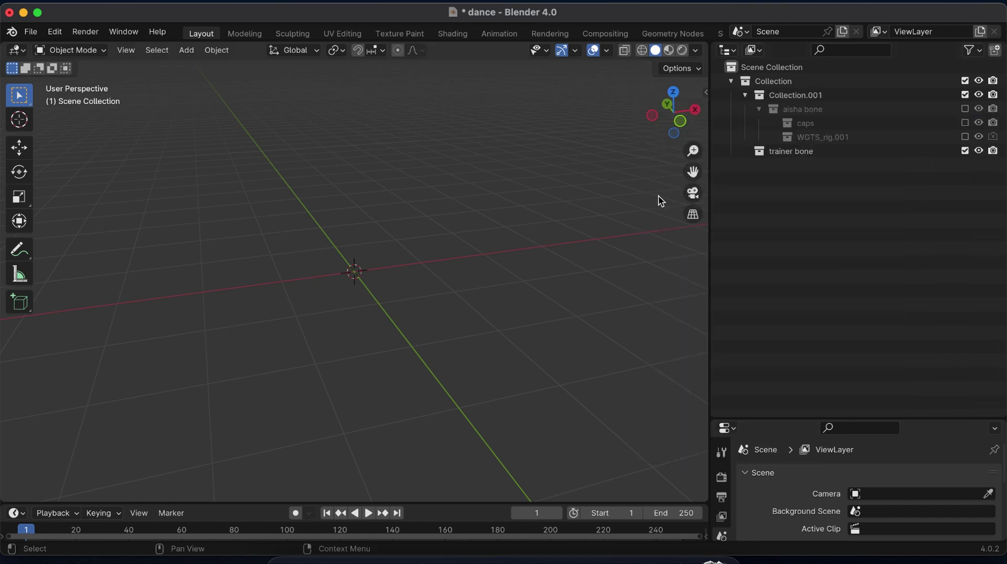
Step: Delete the WGTS_rig.001 and caps collections under aisha bone
left_click(814, 137)
right_click(815, 137)
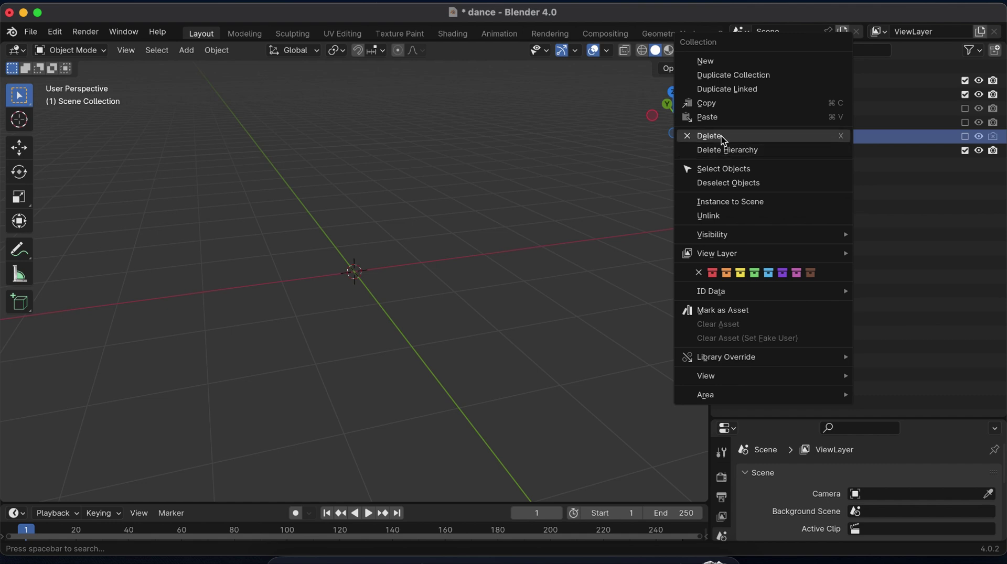
left_click(697, 136)
left_click(827, 127)
right_click(827, 130)
left_click(786, 138)
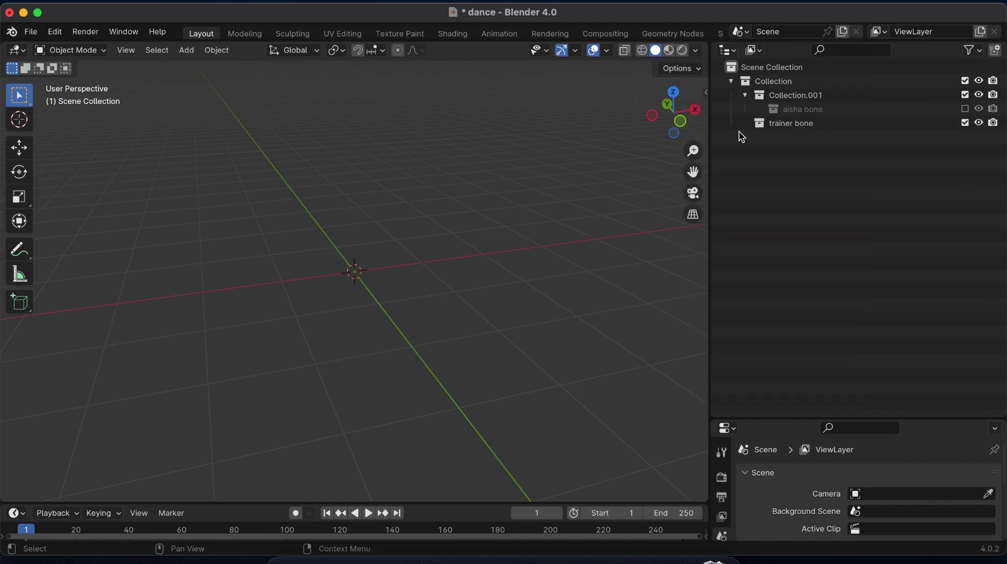
Step: Delete the empty trainer bone collection
left_click(795, 108)
right_click(790, 123)
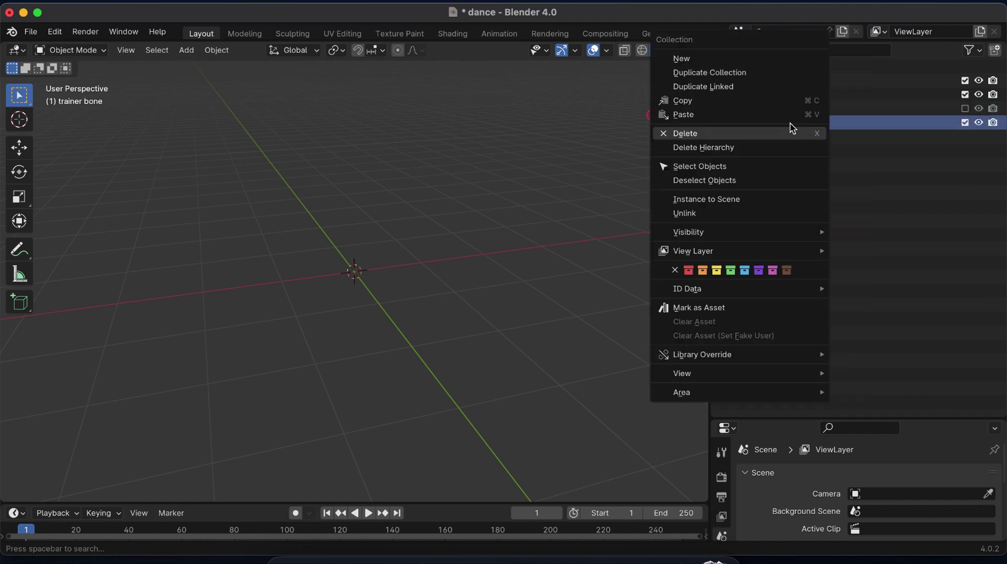
left_click(702, 134)
Step: Re-enable the aisha bone collection, collapse it and move it directly under the Scene Collection
left_click(793, 113)
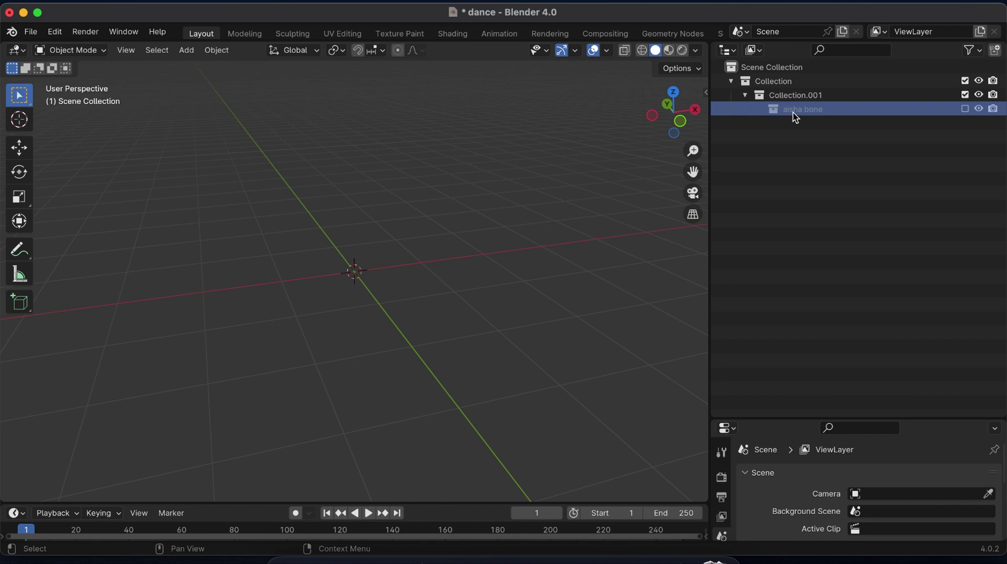
left_click(965, 109)
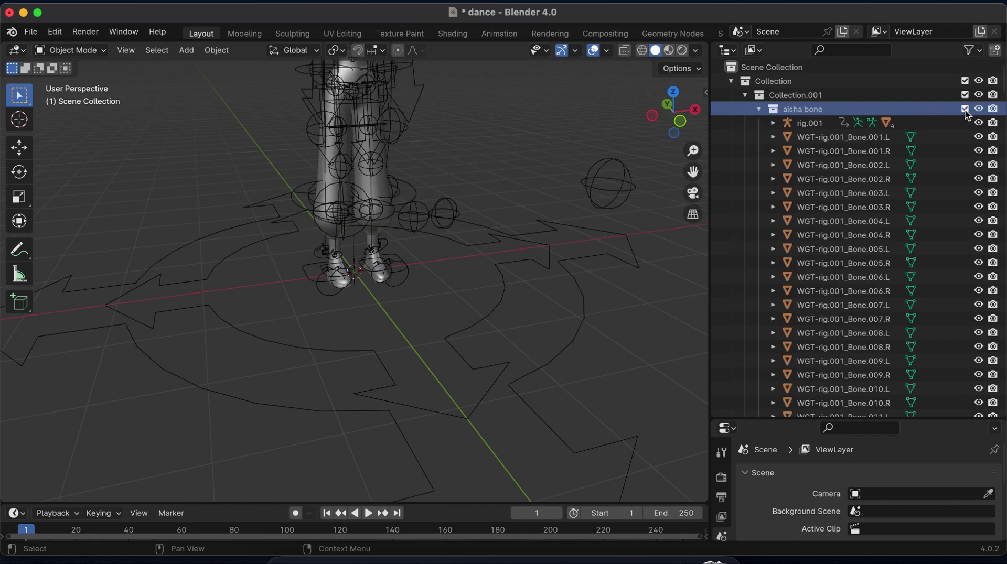
left_click(759, 109)
left_click_drag(782, 123, 732, 131)
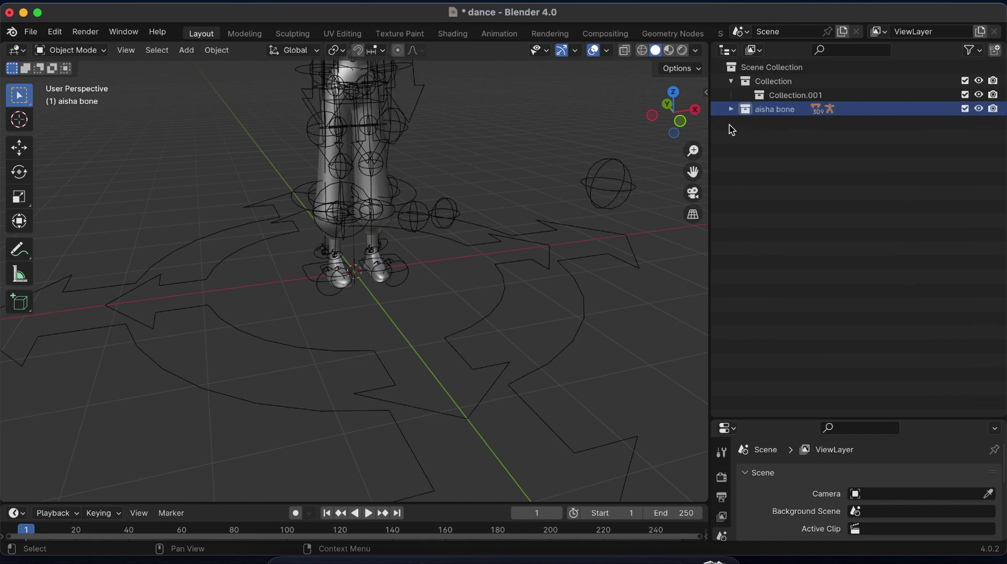
Step: Delete the Ch03 body mesh and the character's other visible mesh parts from the aisha bone collection
left_click(574, 284)
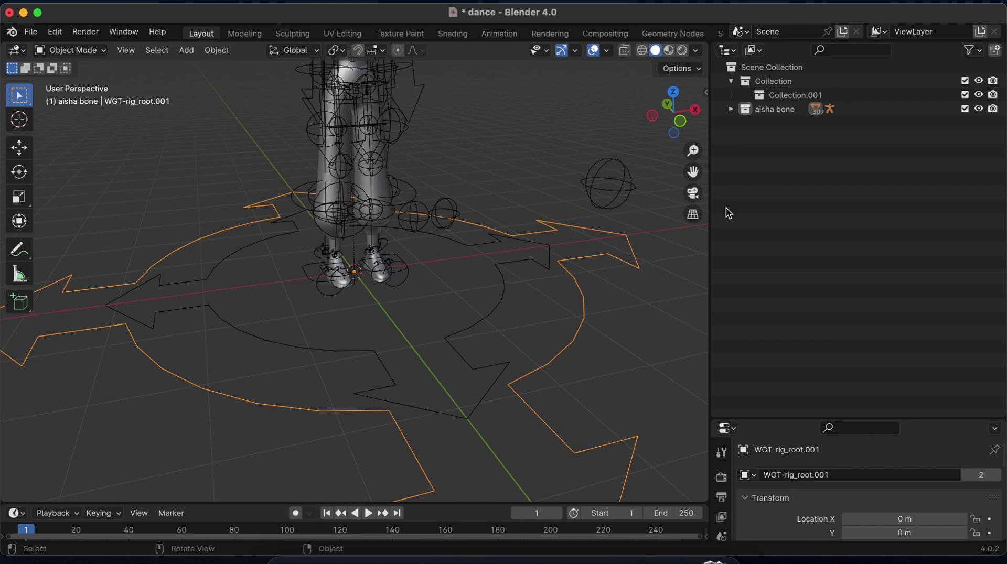
left_click_drag(693, 151, 695, 153)
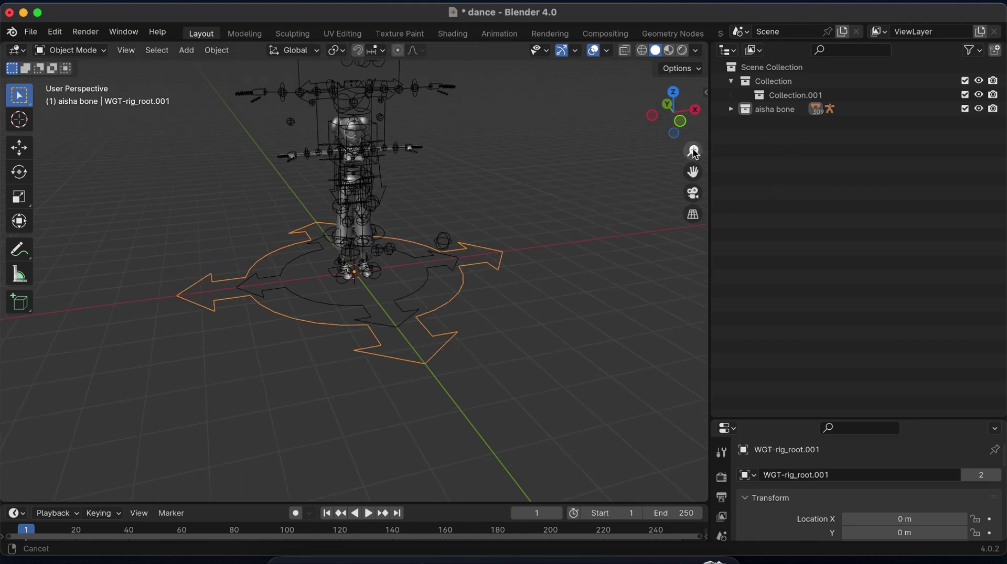
left_click(299, 295)
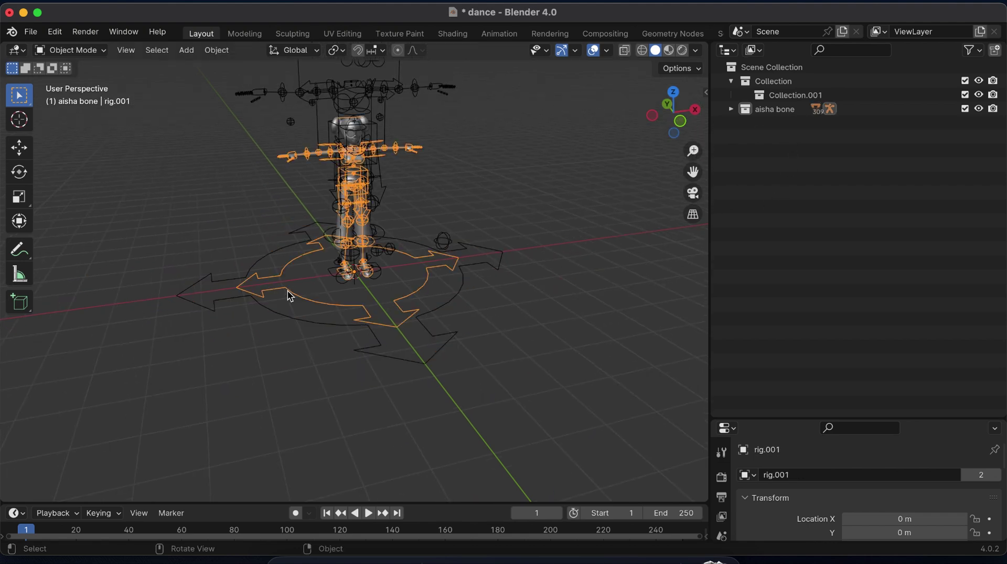
left_click(369, 279)
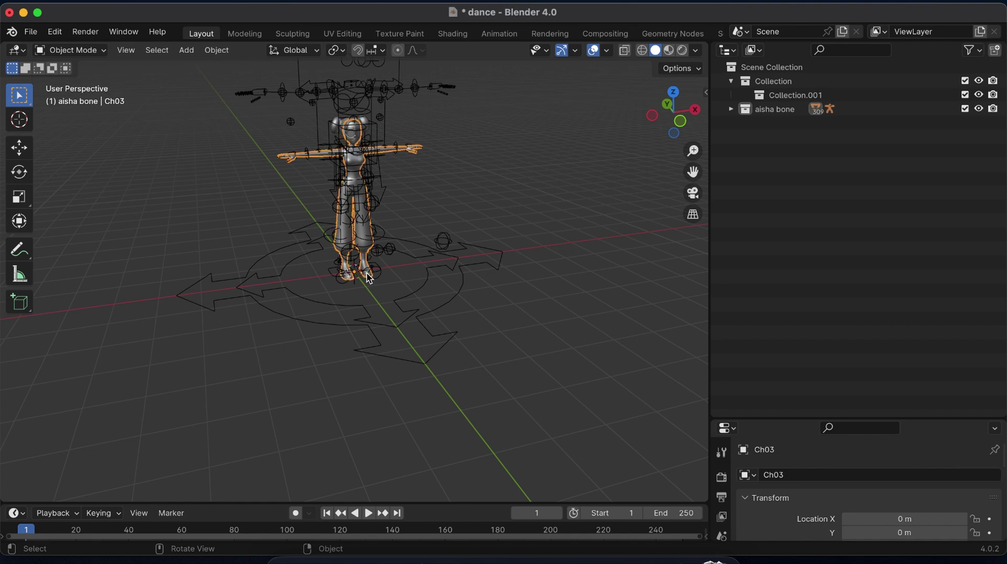
left_click(369, 279)
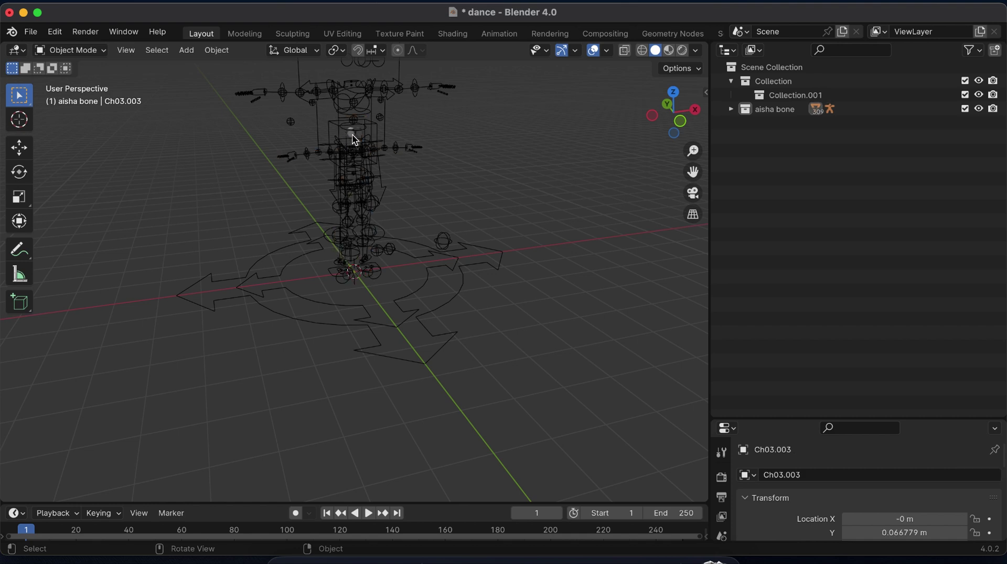
Step: Select the leftover outer root, shin tweak and inner root widgets one after another to identify them
left_click(415, 291)
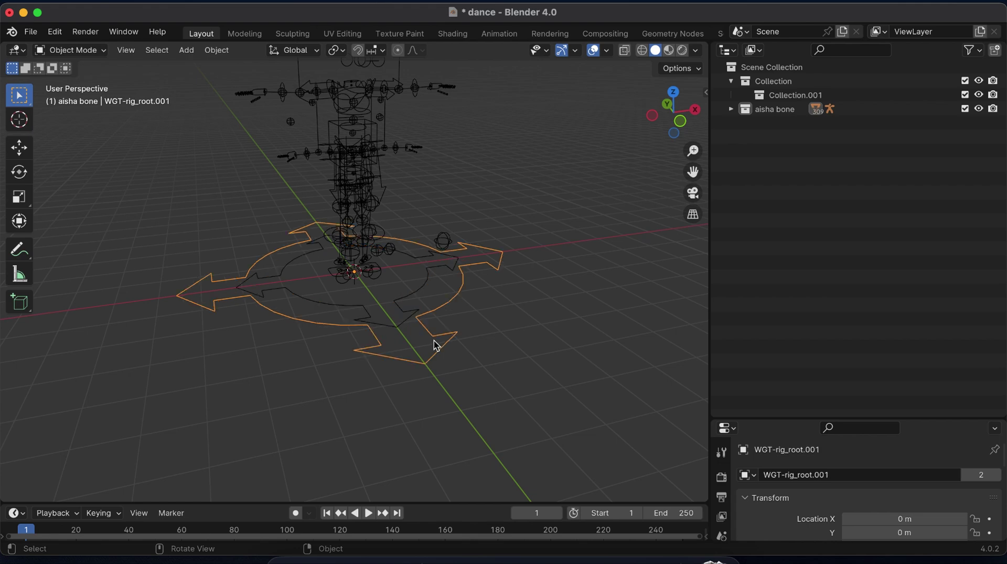
left_click(367, 227)
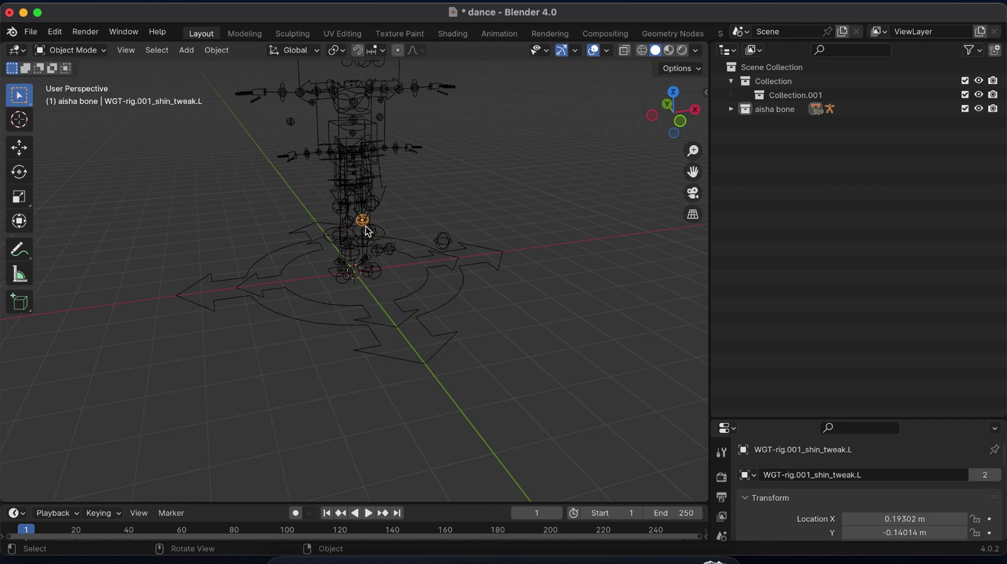
left_click(338, 278)
left_click(432, 309)
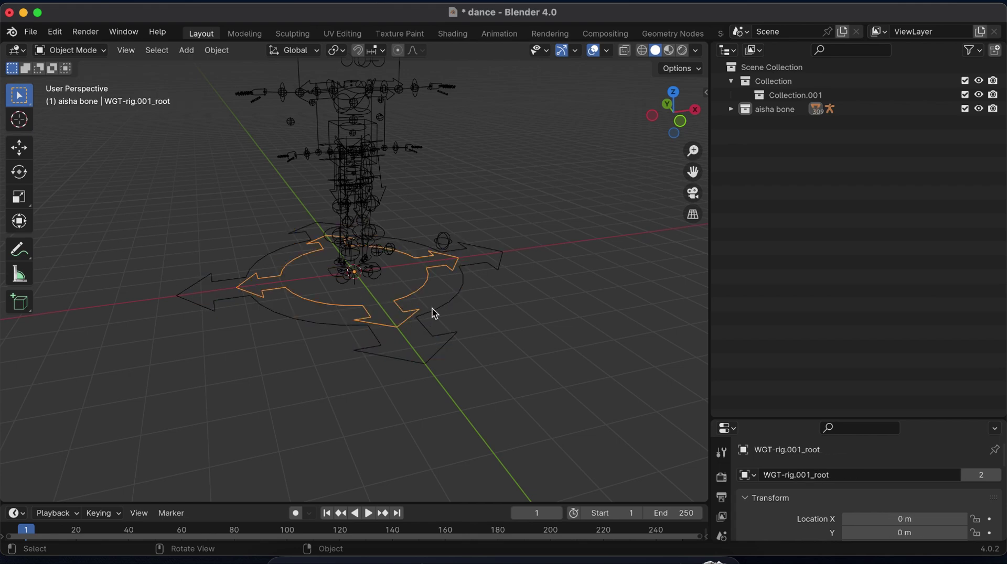
Step: Delete all the leftover rig widget objects, bring the hidden character and armature back into view, and select rig.001
left_click(432, 309)
key("a")
key("x")
left_click(435, 310)
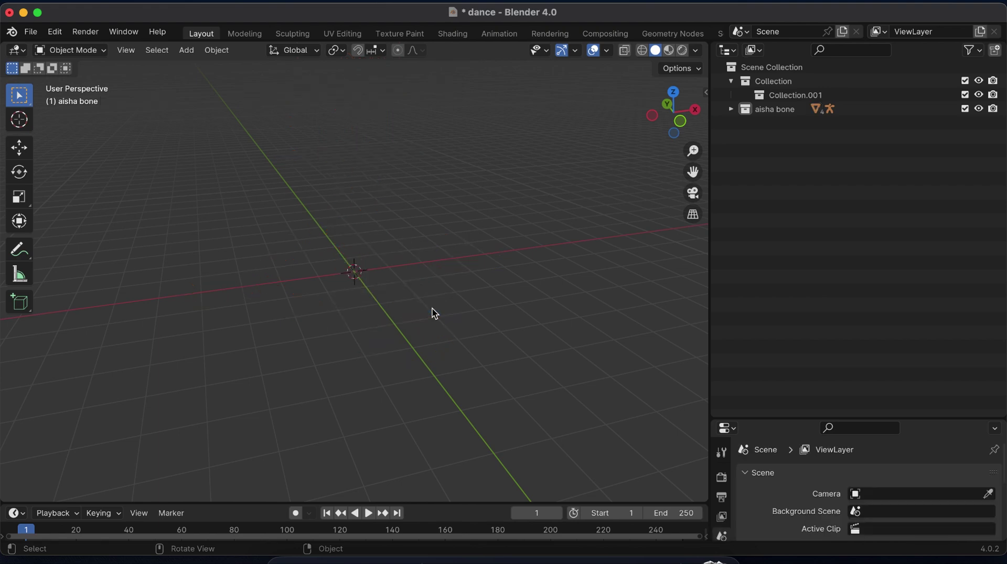
key("ctrl+z")
left_click(412, 260)
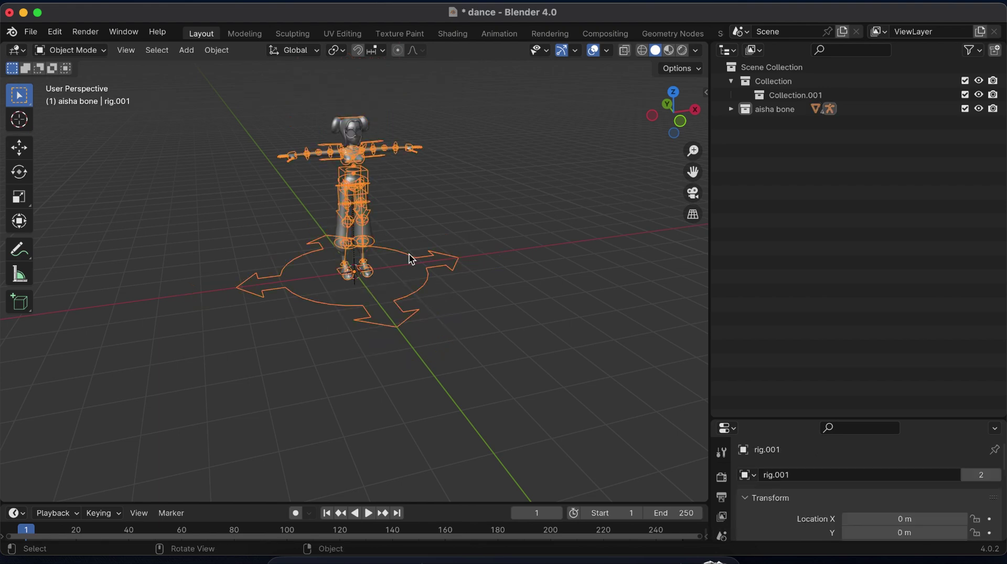
Step: Examine the character and its rig from several sides, finishing in the front orthographic view
key("r")
key("Escape")
left_click_drag(693, 151, 624, 109)
left_click_drag(693, 172, 725, 262)
left_click(694, 116)
left_click_drag(693, 172, 752, 229)
left_click(652, 113)
left_click_drag(693, 172, 688, 183)
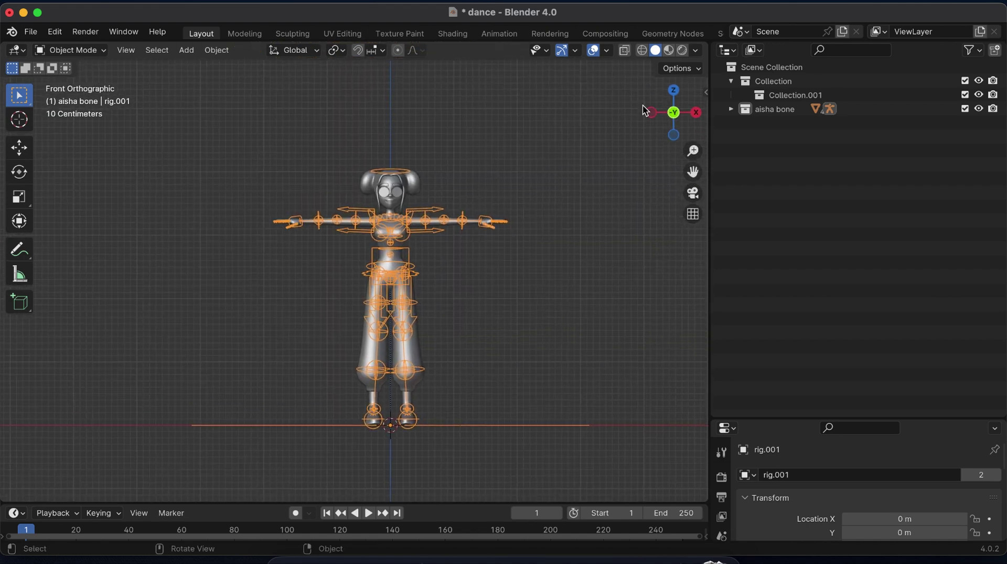
Step: Preview the character without overlays in rendered, material preview and solid shading, then restore the overlays and the front view
left_click(594, 51)
left_click(683, 51)
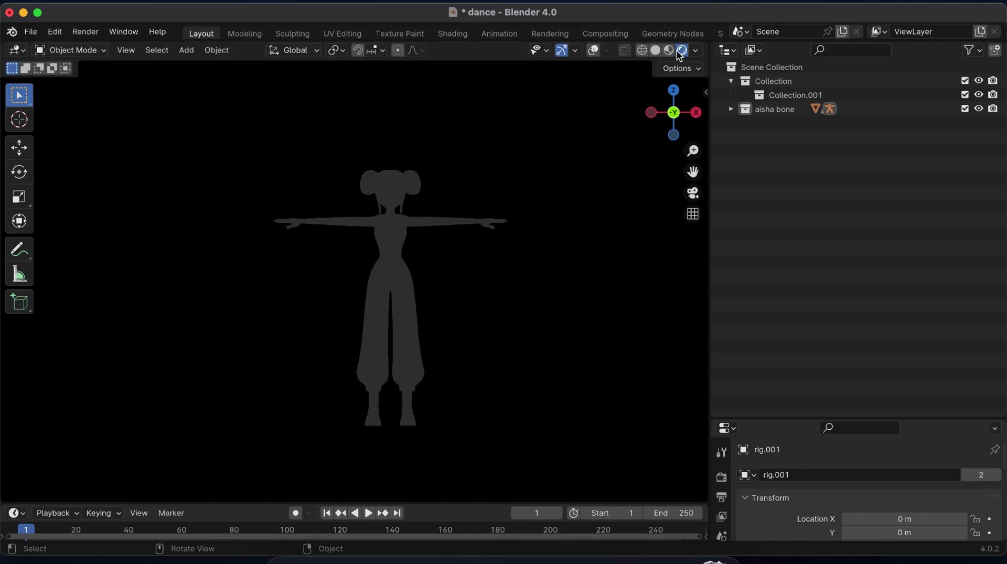
left_click(670, 50)
mouse_move(693, 151)
left_mouse_down()
mouse_move(693, 131)
mouse_move(662, 108)
left_mouse_up()
left_click(656, 50)
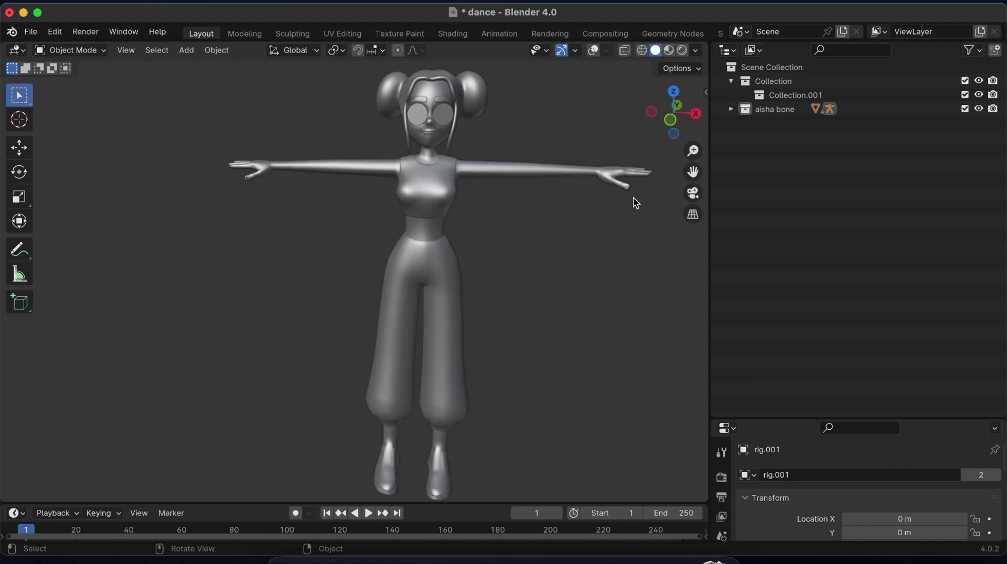
left_click(594, 50)
left_click_drag(693, 151, 693, 157)
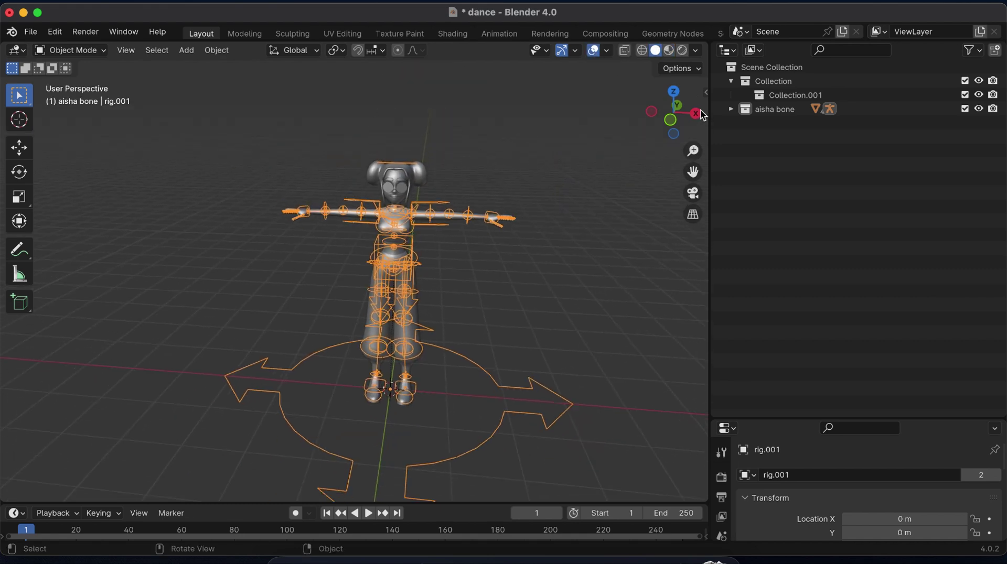
left_click(663, 114)
left_click(652, 112)
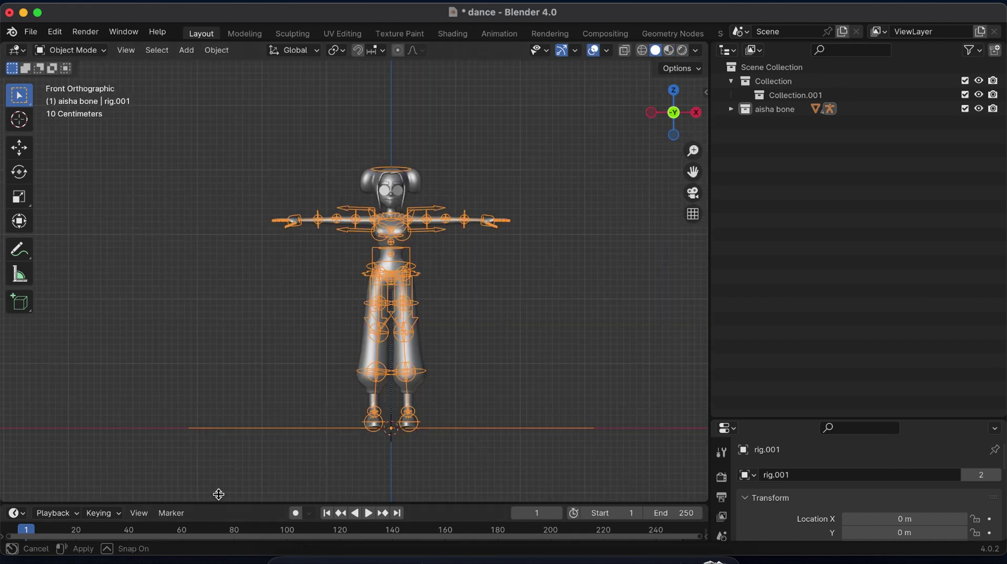
Step: Enlarge the timeline area and turn on auto keying
left_click_drag(219, 494, 224, 400)
left_click(103, 411)
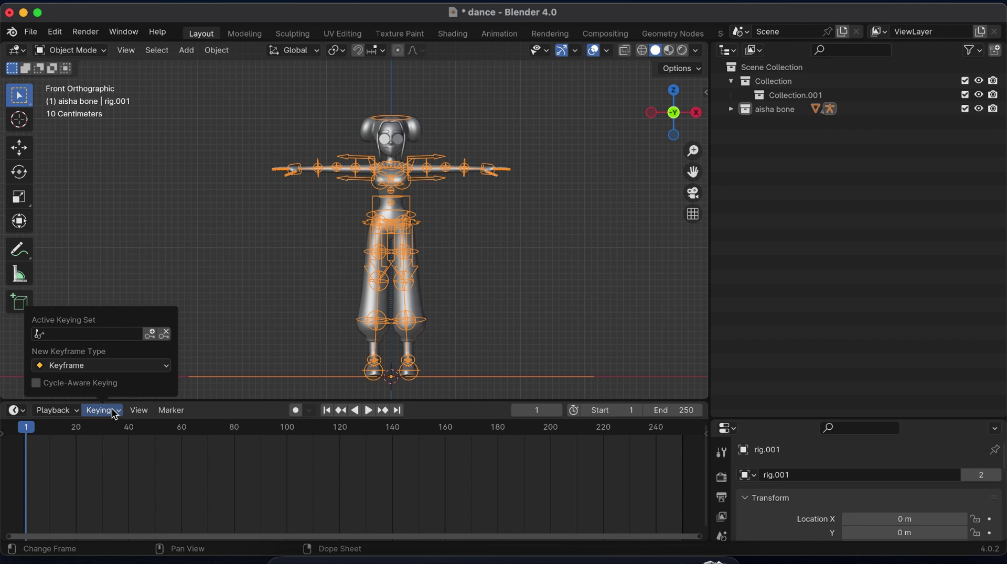
left_click(58, 335)
left_click(69, 426)
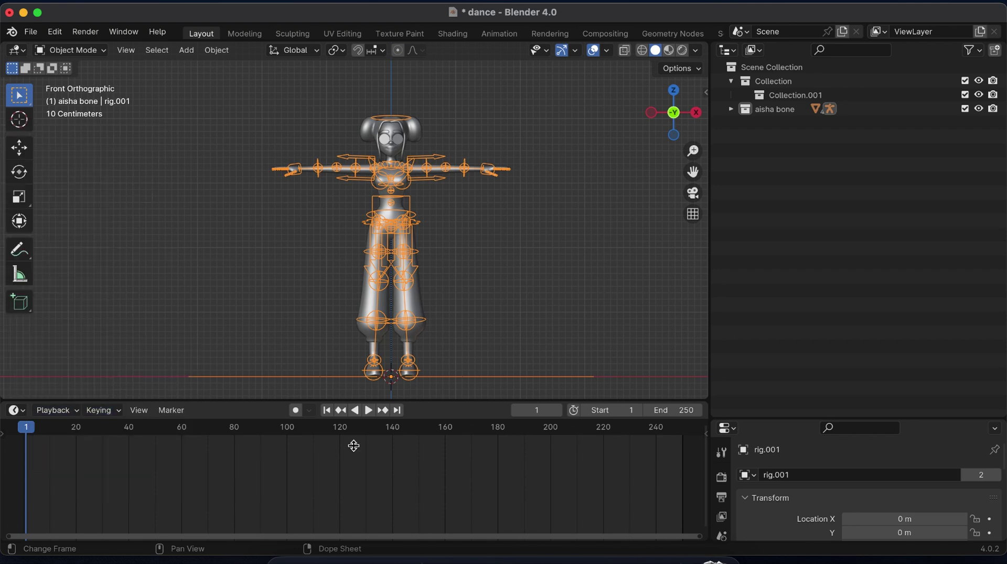
left_click_drag(377, 399, 378, 452)
scroll(288, 499, "up", 2)
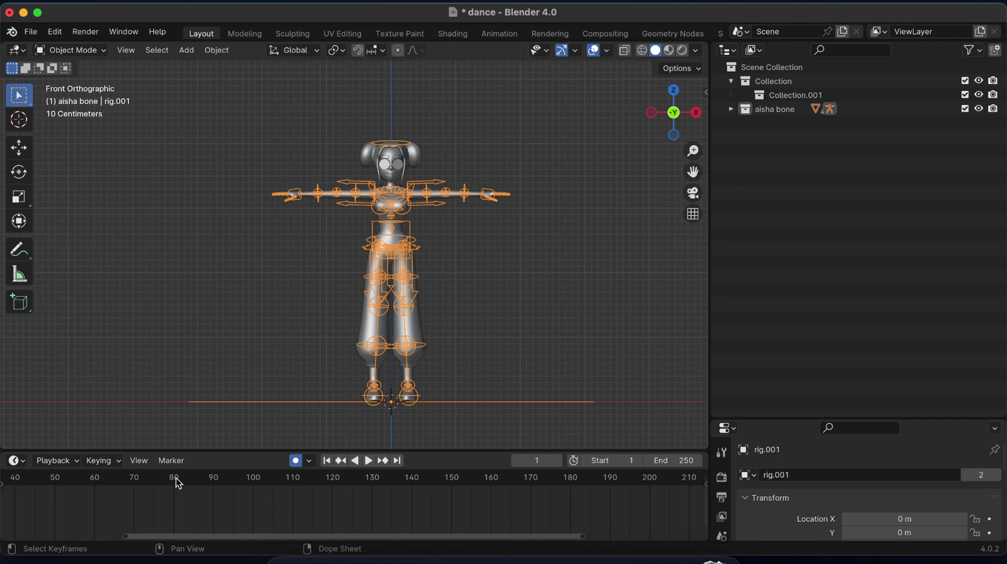
scroll(221, 500, "left", 10, "ctrl")
scroll(221, 499, "right", 1, "ctrl")
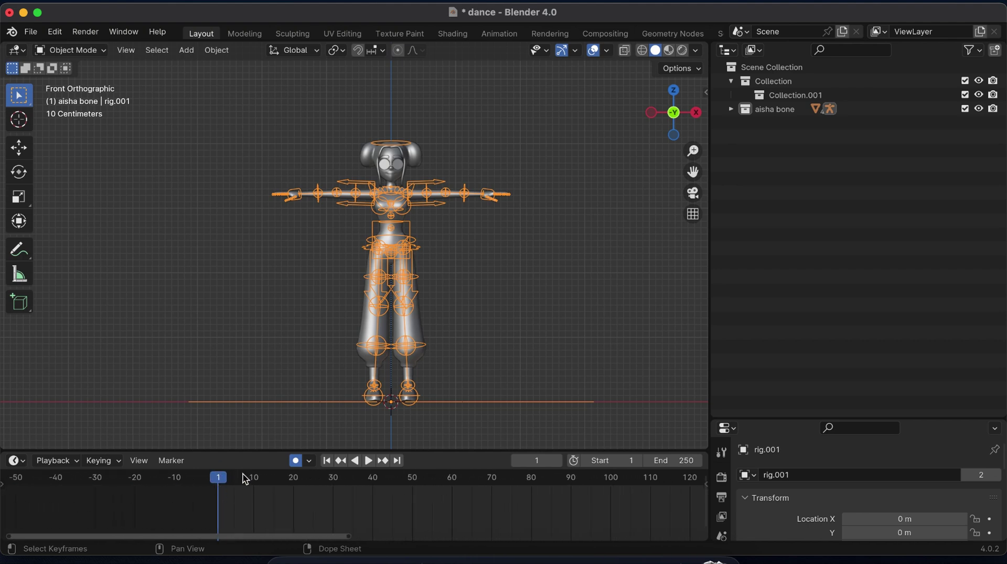
Step: Switch rig.001 to Pose Mode and enable X-axis mirroring for posing the hand_ik.L control
left_click_drag(693, 171, 344, 232)
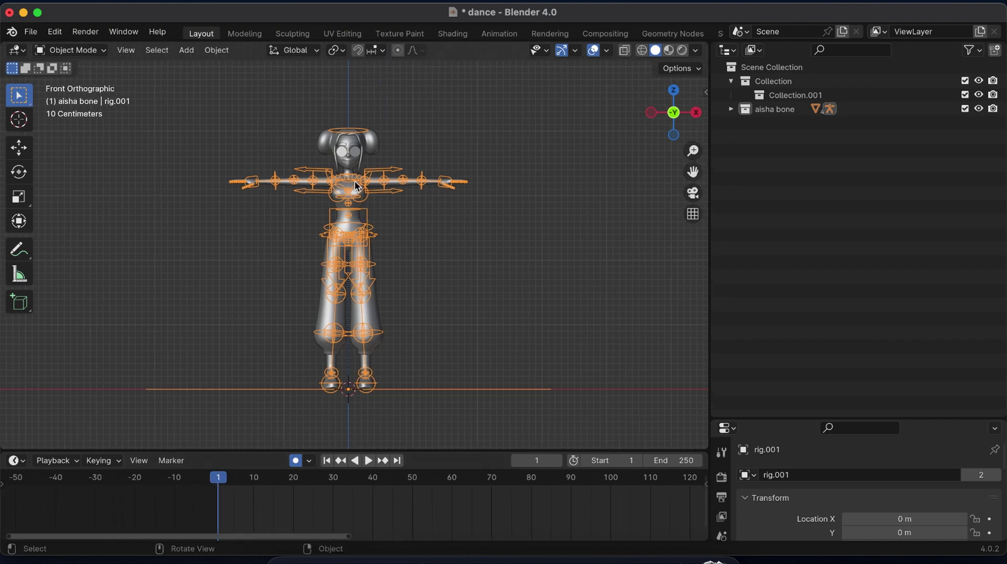
left_click(104, 55)
left_click(78, 99)
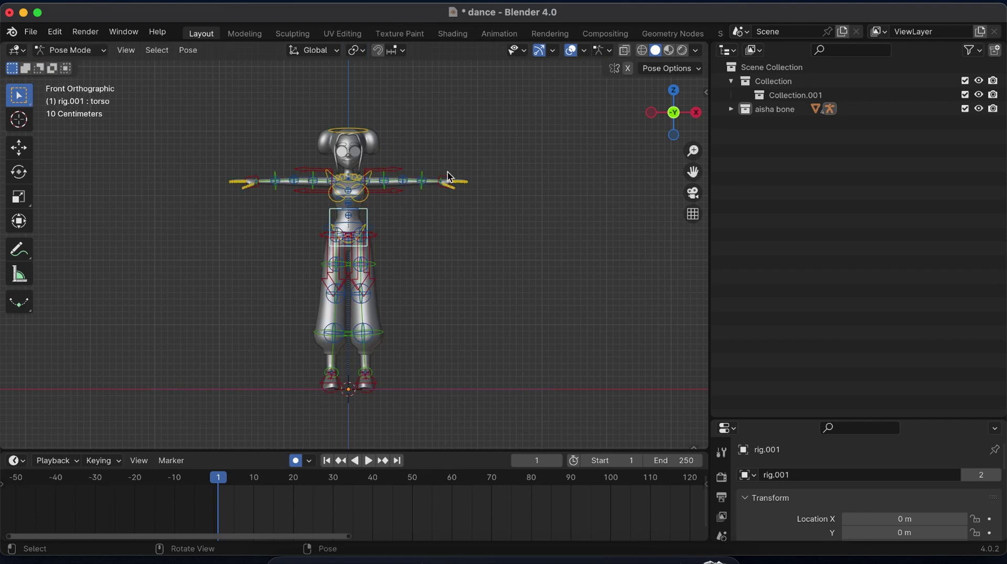
key("r")
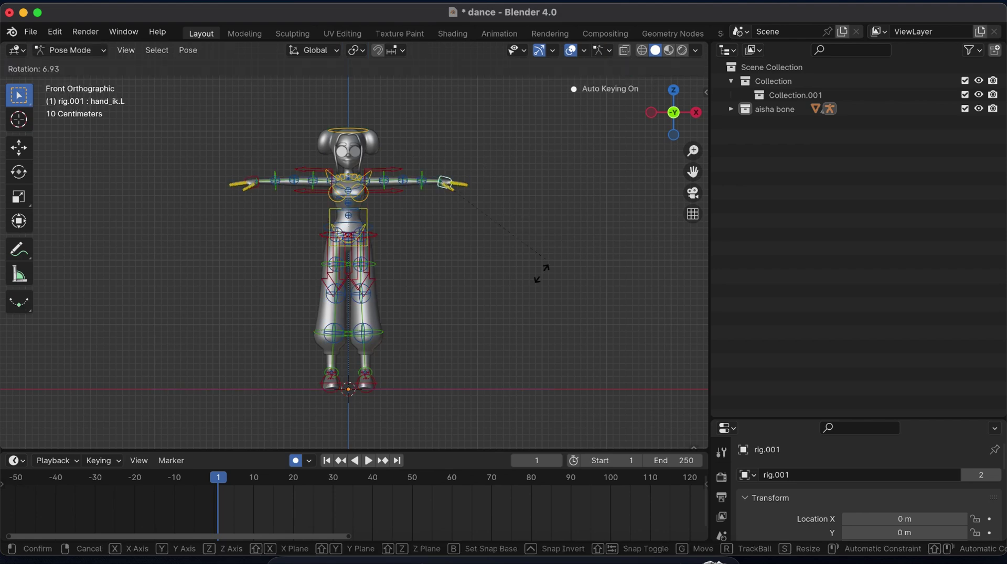
key("Escape")
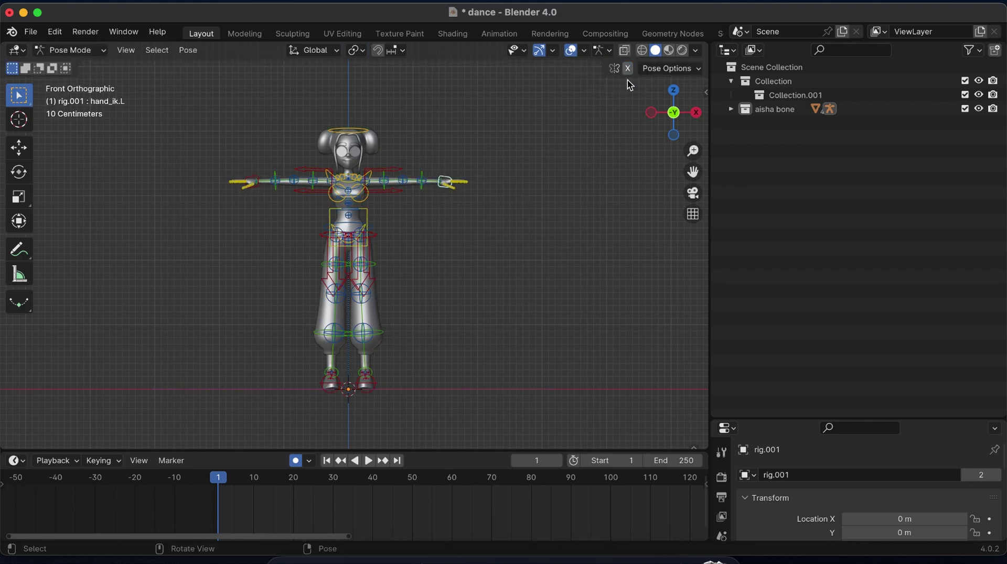
key("r")
key("Escape")
Step: Try rotating the hand_ik.L control downward with mirroring, then turn off auto keying and undo the rotation
key("r")
left_click(546, 267)
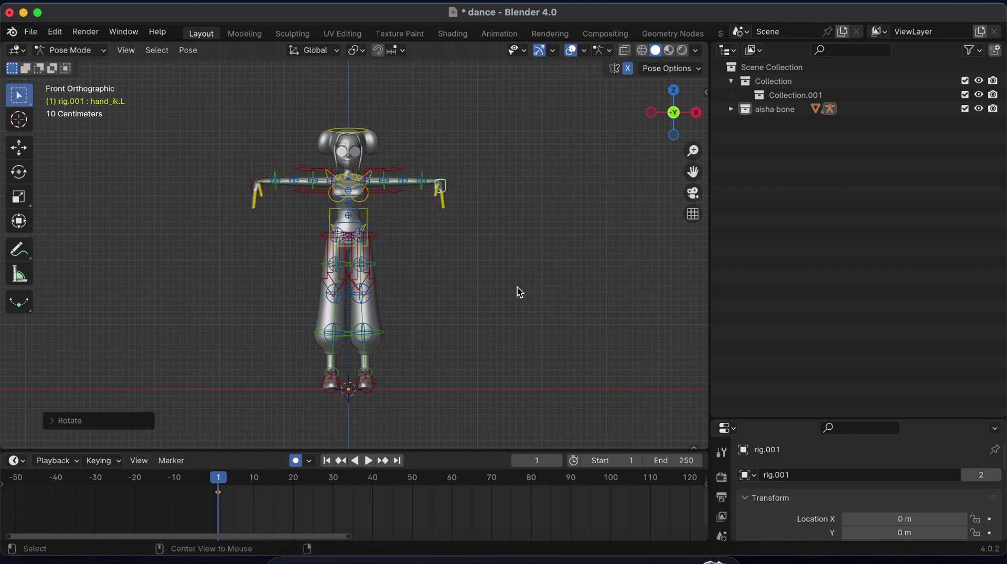
key("super+z")
left_click(295, 460)
key("super+z")
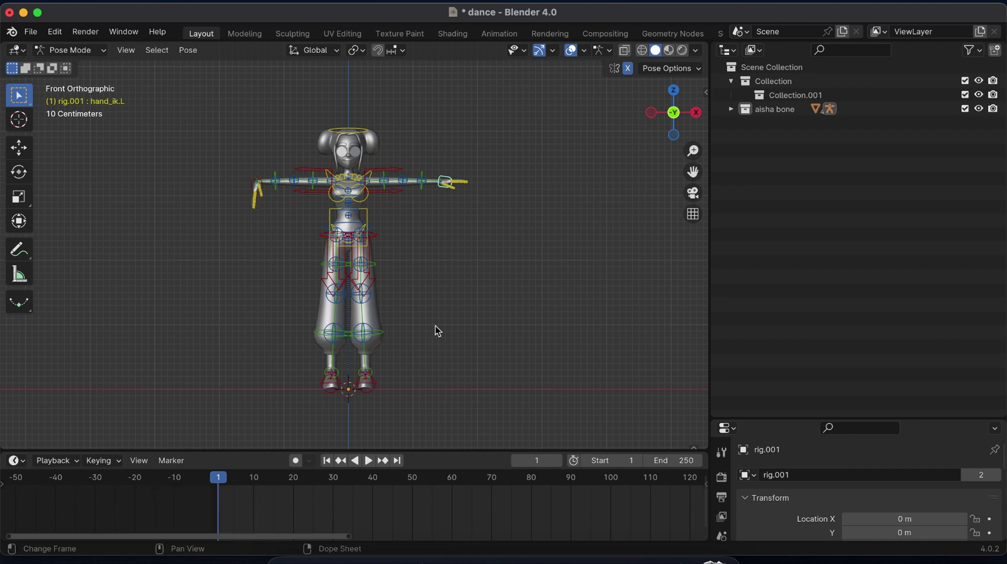
Step: Rotate the hand_ik.L control so both hands point downward, and turn auto keying back on
key("r")
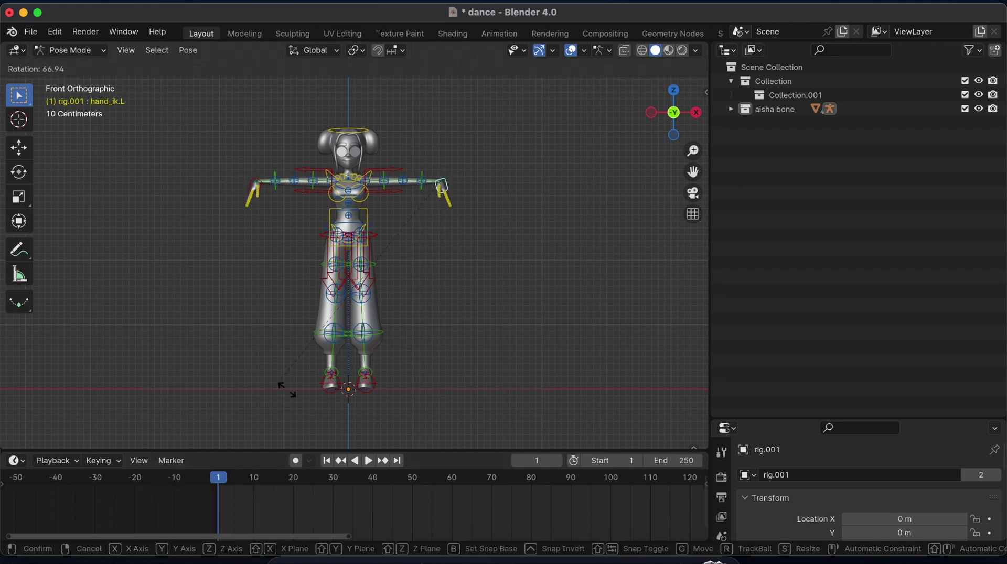
left_click(335, 398)
left_click(295, 460)
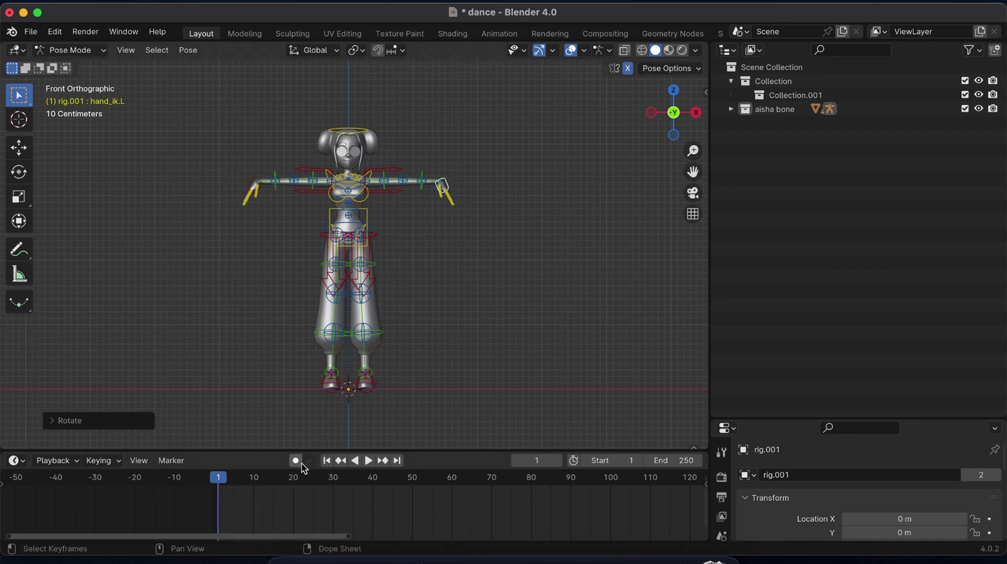
Step: Lower both hands beside the hips with the hand_ik.L control and rotate them inward toward the thighs
key("g")
left_click(382, 414)
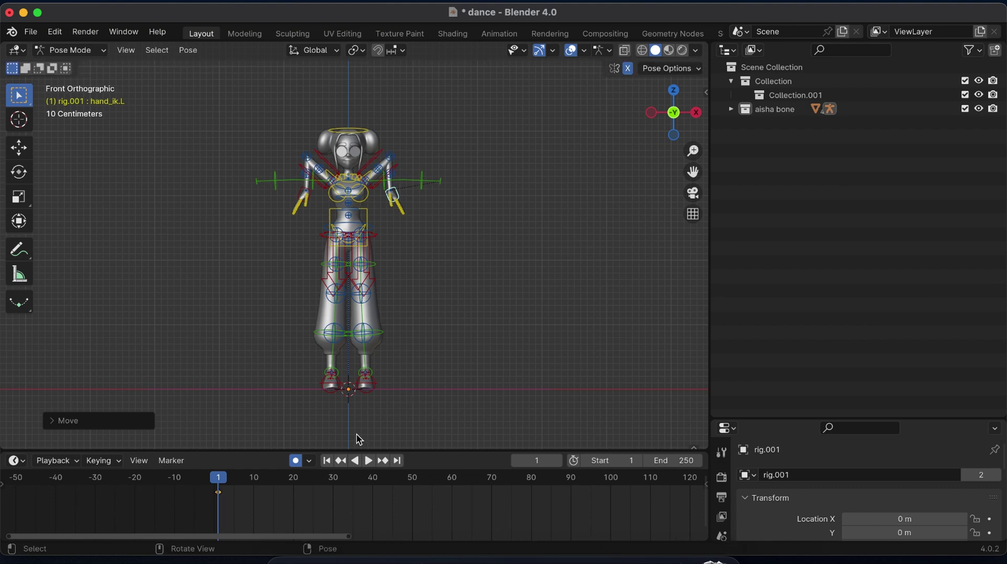
key("g")
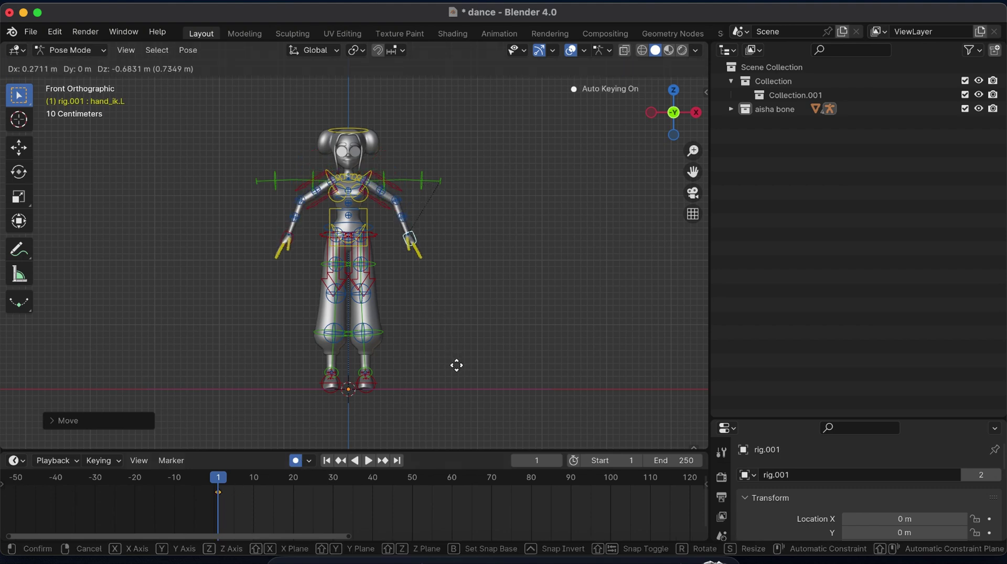
left_click(467, 330)
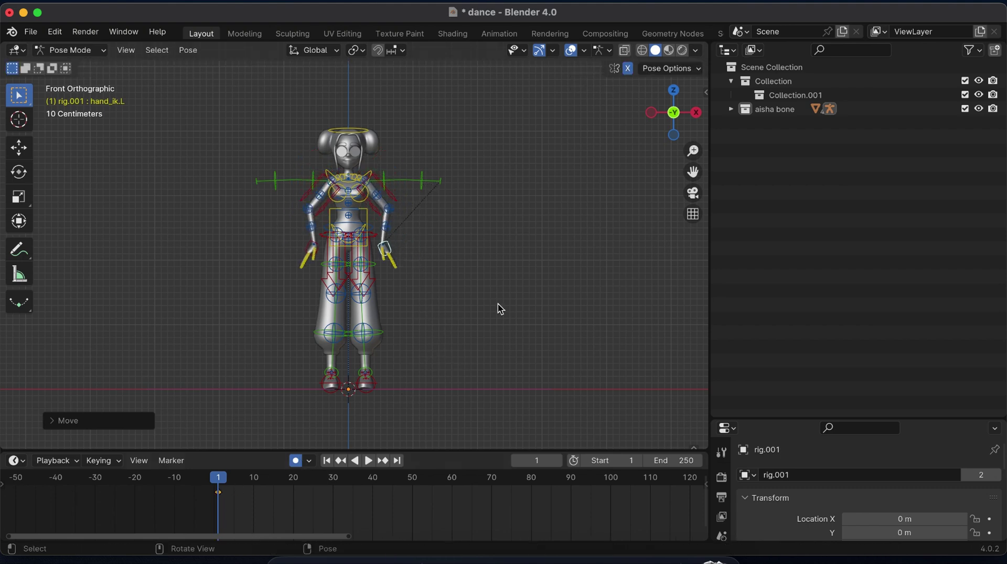
left_click(695, 112)
left_click(653, 112)
key("r")
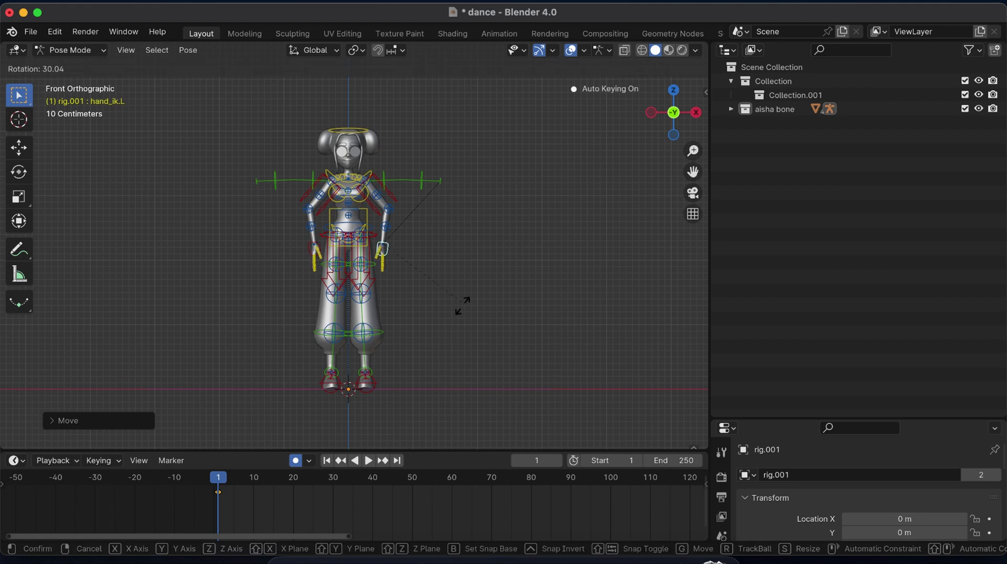
left_click(438, 327)
Step: Enlarge the properties area, turn it into a second 3D viewport showing the character's front, and hide its overlays
left_click_drag(754, 420, 734, 279)
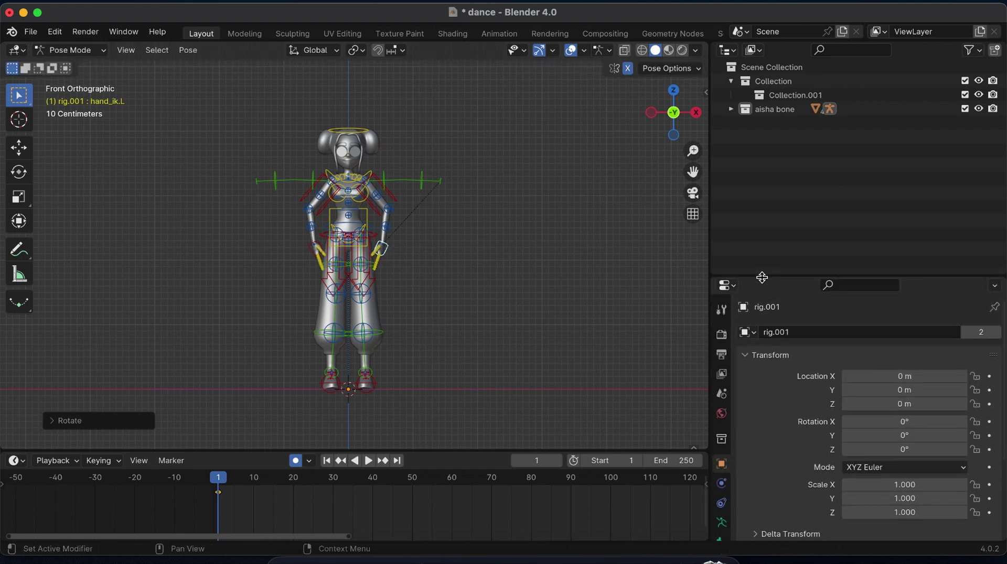
left_click(736, 288)
left_click(278, 323)
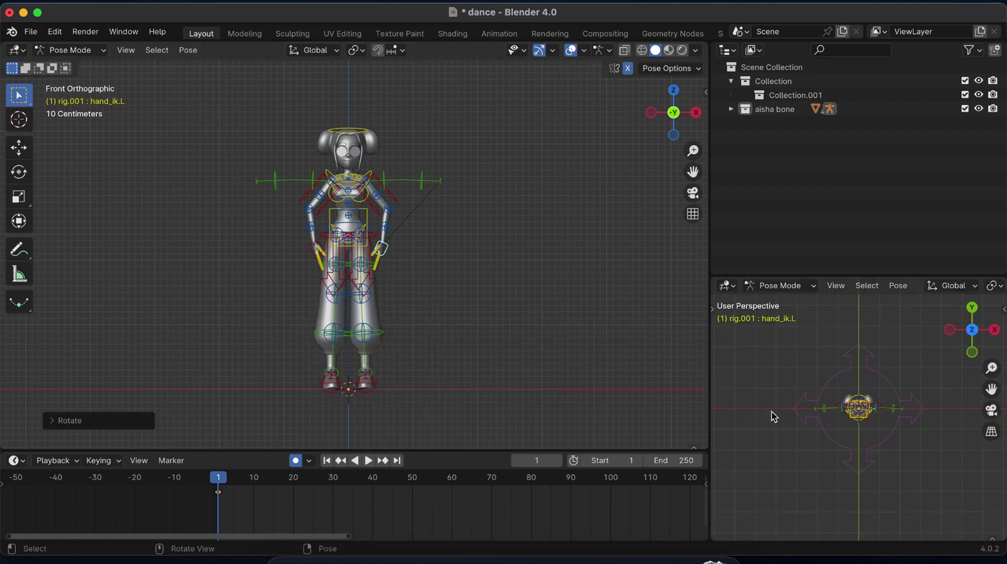
left_click(996, 331)
left_click_drag(997, 350, 952, 335)
scroll(957, 289, "down", 5)
left_click(870, 285)
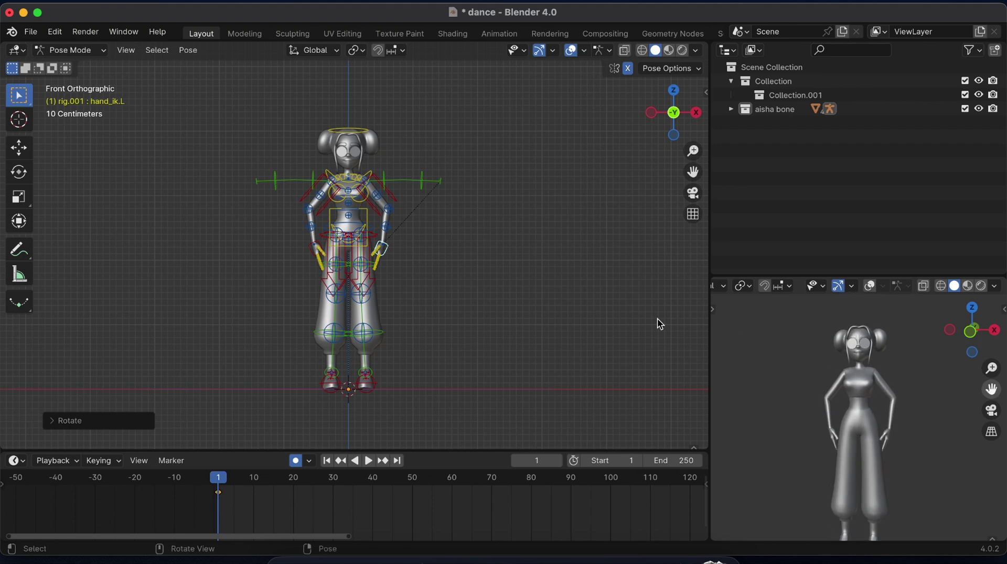
Step: Move the torso control downward to put the character into a crouch
left_click(371, 224)
left_click_drag(692, 151, 474, 200)
key("g")
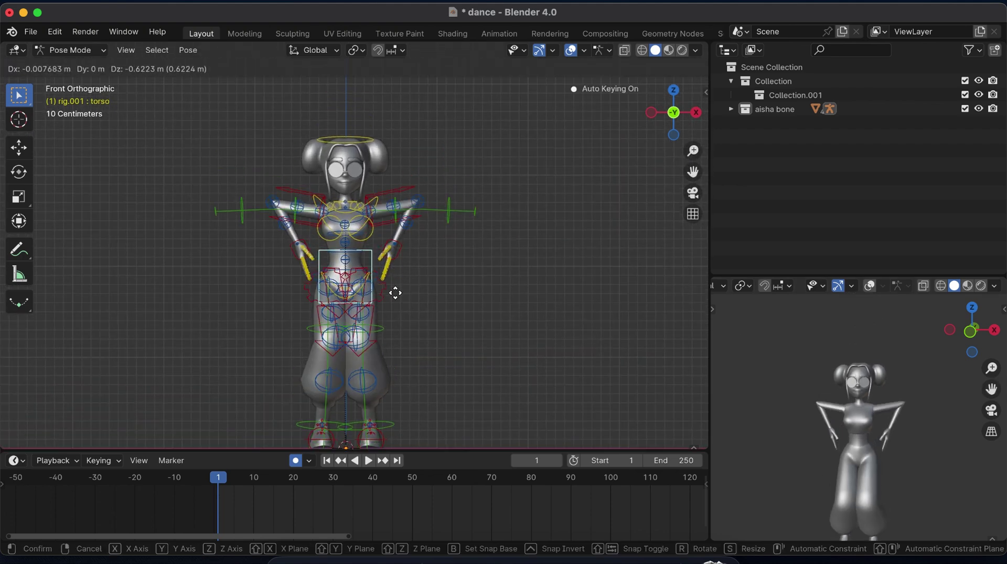
left_click(394, 298)
Step: Set the transform orientation to Normal and spread the knees by moving the shin_tweak.L control outward with the Move tool
left_click(329, 322)
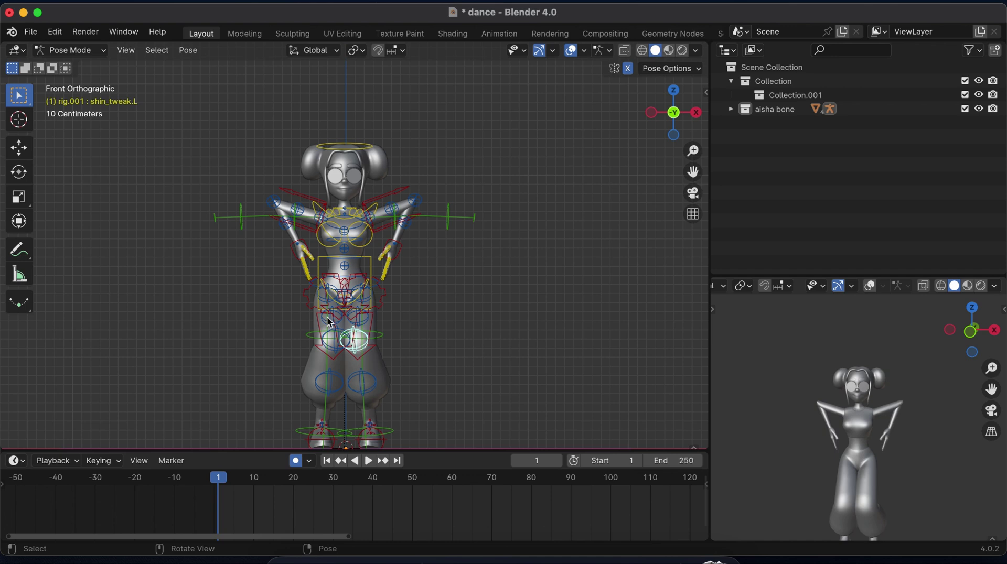
left_click(331, 53)
left_click(284, 124)
left_click(27, 156)
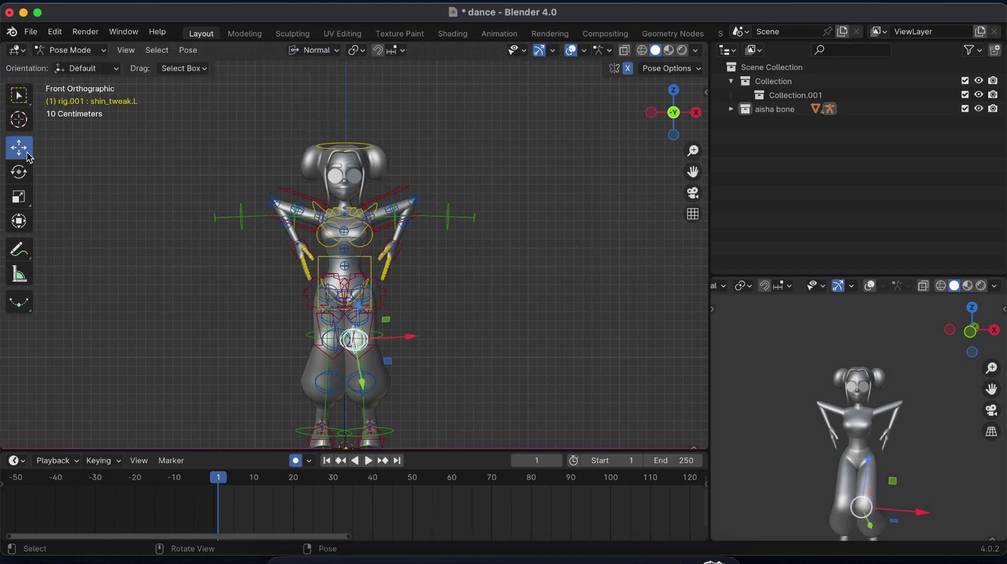
left_click(341, 52)
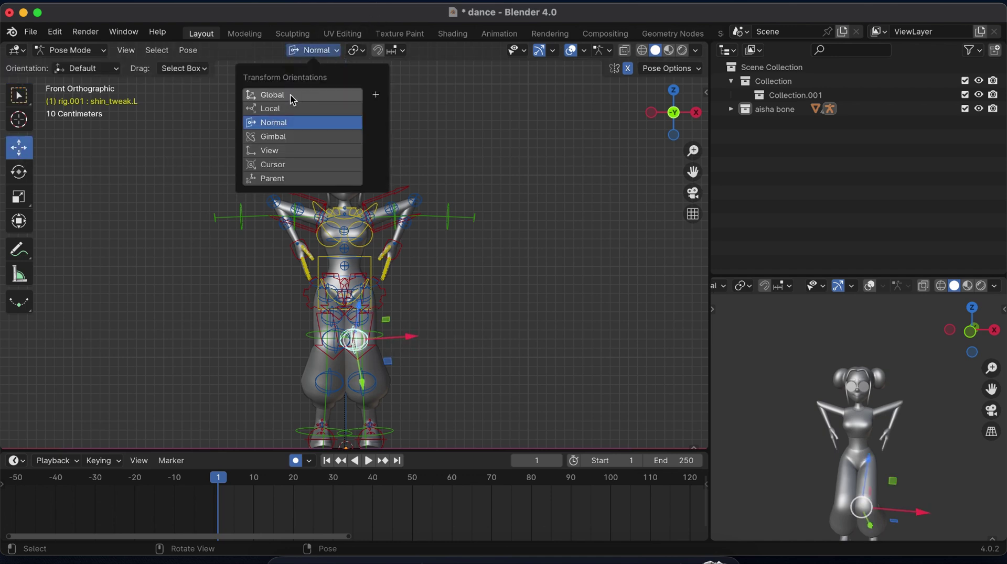
left_click(292, 95)
left_click(331, 51)
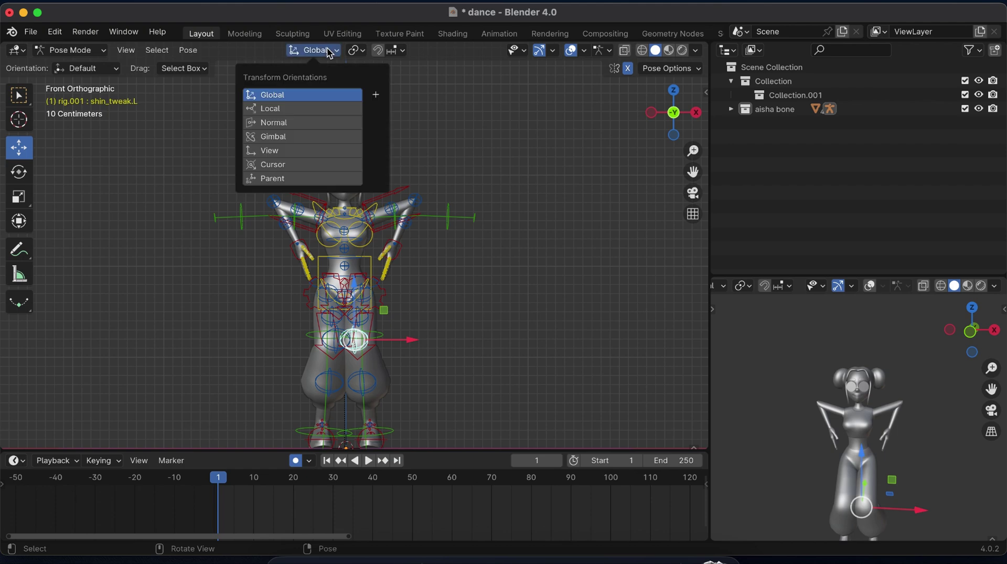
left_click(283, 124)
mouse_move(423, 341)
left_mouse_down()
mouse_move(459, 335)
mouse_move(440, 340)
left_mouse_up()
Step: Rotate the hips control about its X axis to push the pelvis backward
left_click(342, 300)
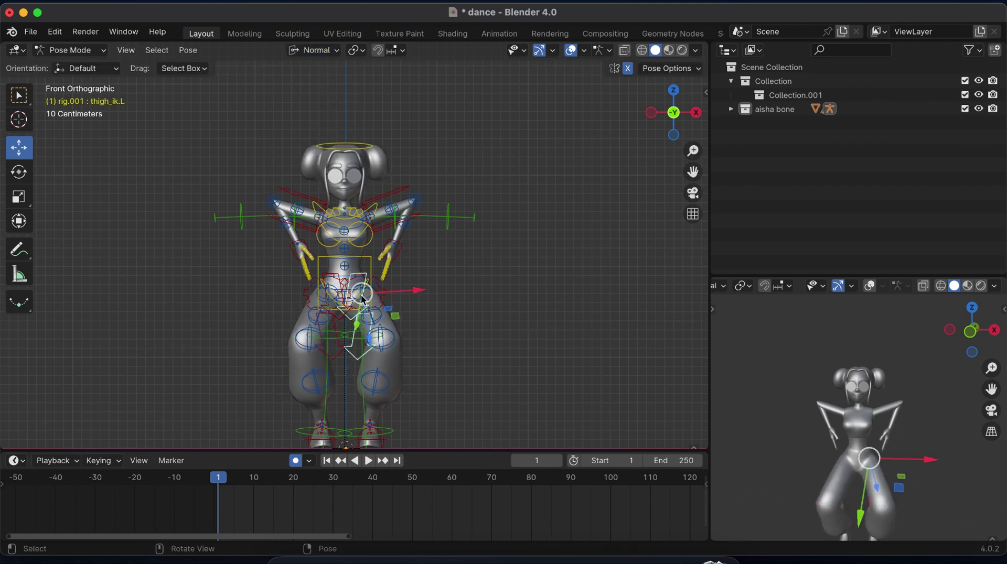
left_click(345, 290)
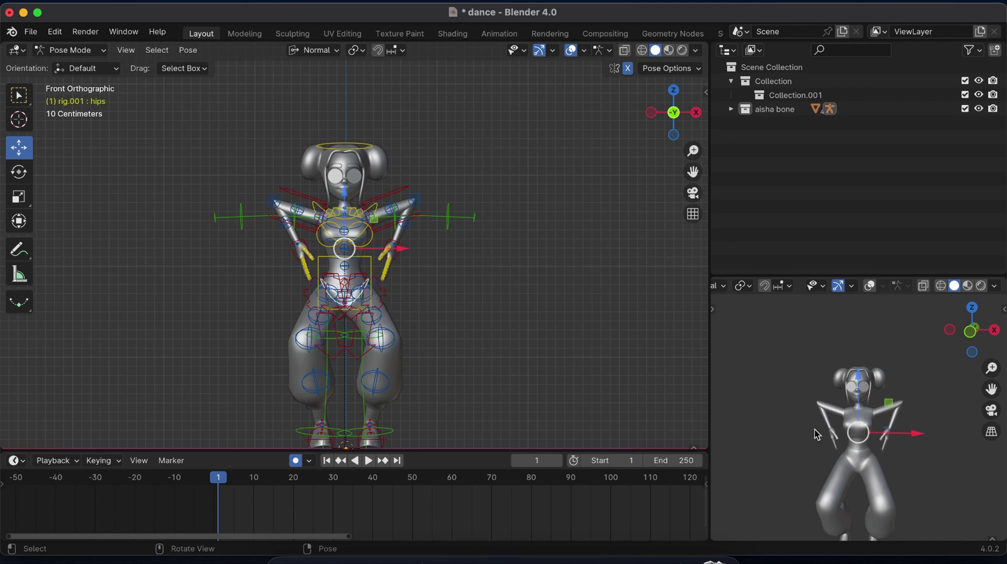
left_click_drag(677, 119, 565, 310)
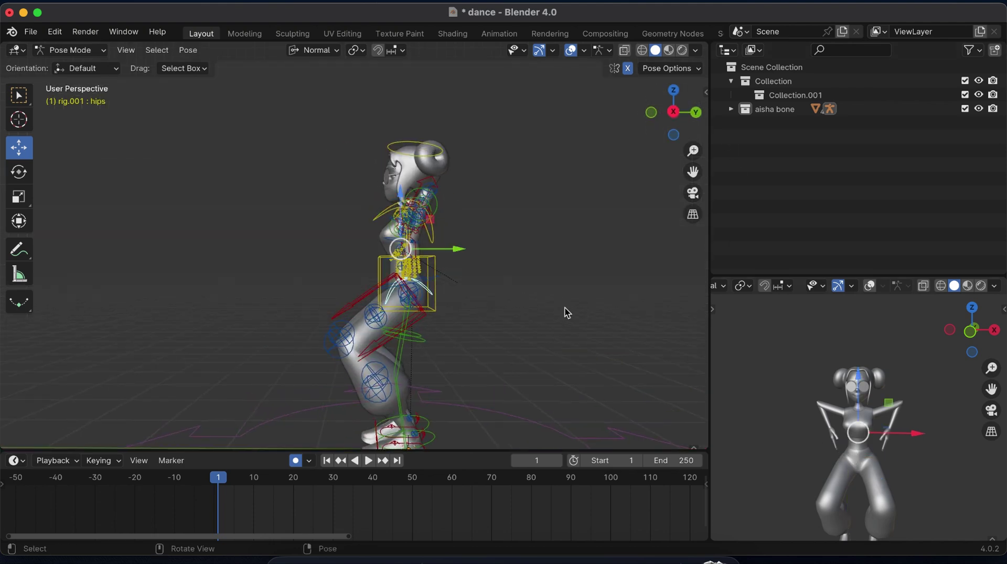
key("r")
key("x")
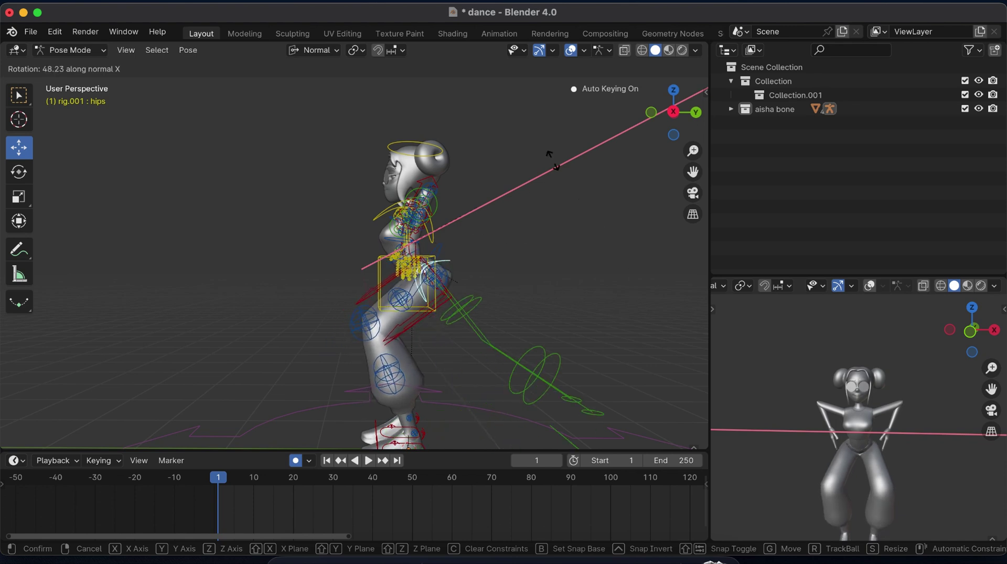
left_click(470, 72)
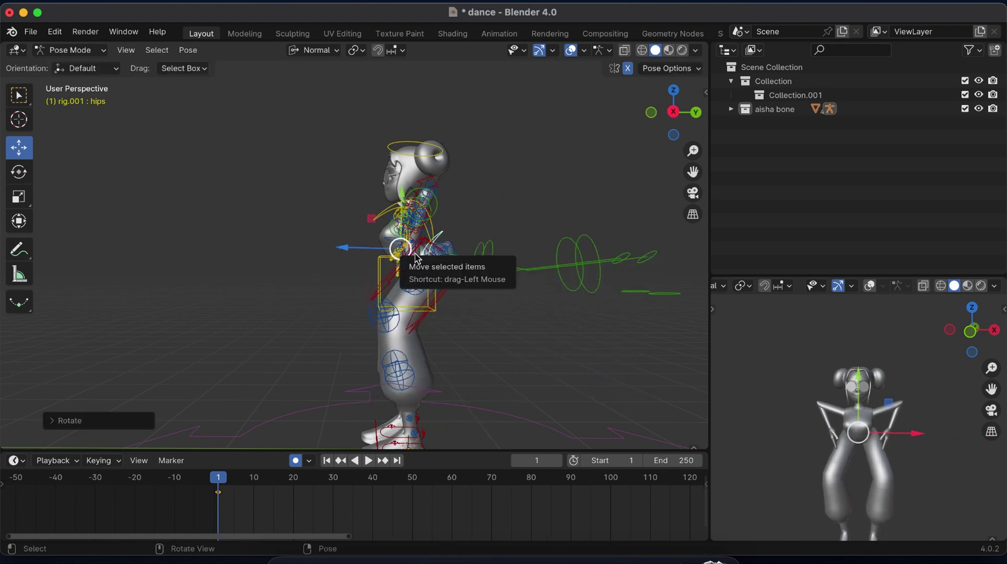
Step: Move and rotate the hand_ik.L control so both mirrored hands swing outward, away from the hips
left_click(412, 251)
left_click_drag(412, 250, 464, 276)
left_click(651, 112)
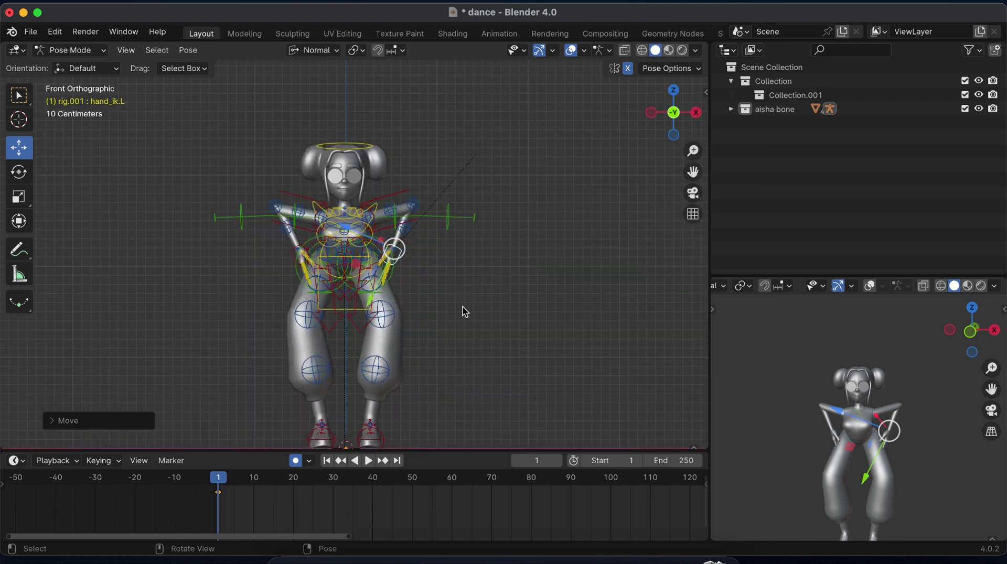
key("r")
left_click(479, 246)
key("g")
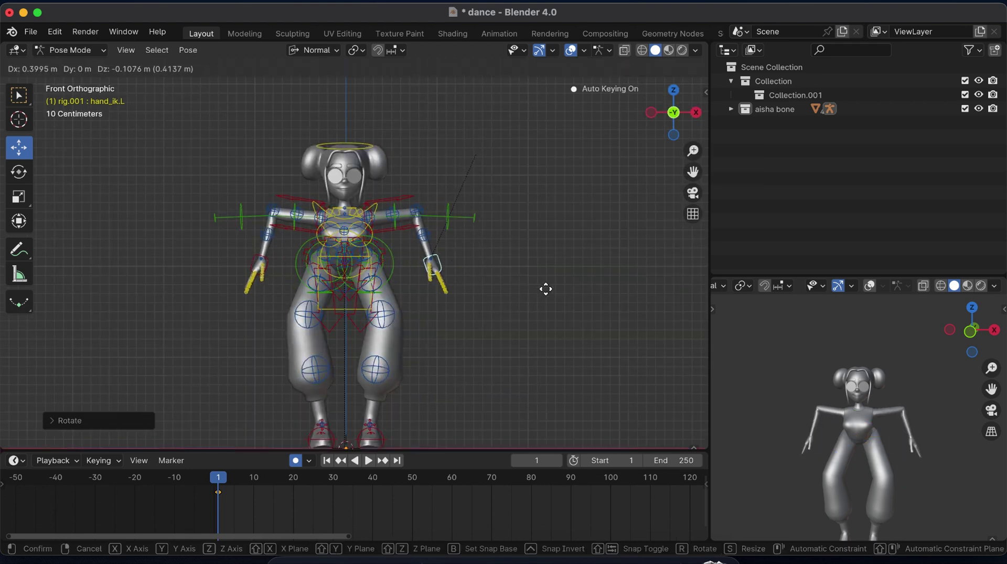
left_click(541, 283)
Step: Rotate the foot_ik.L control about its Z axis so both feet turn outward
left_click_drag(991, 390, 992, 331)
left_click(376, 439)
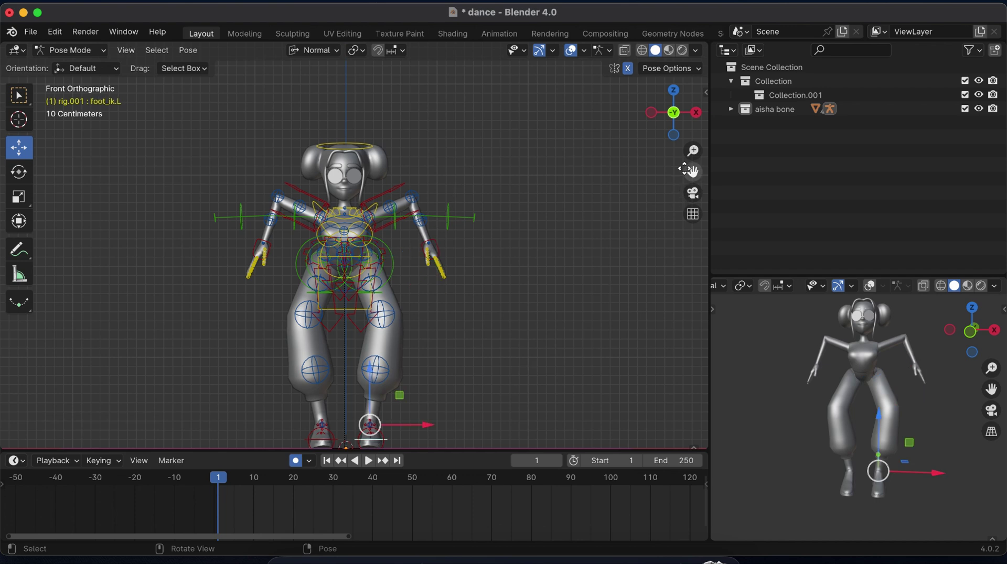
left_click_drag(692, 172, 702, 93)
key("r")
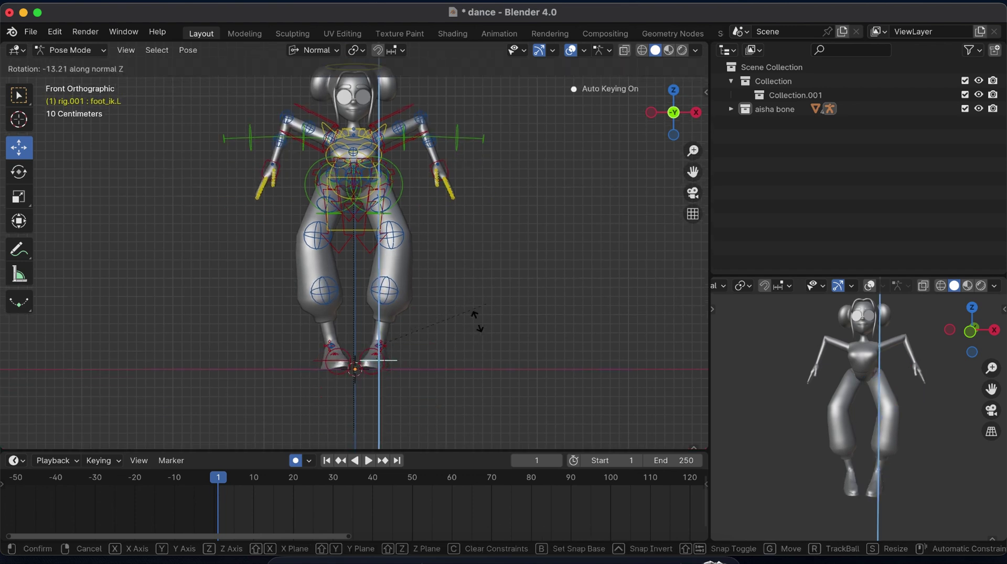
left_click(435, 383)
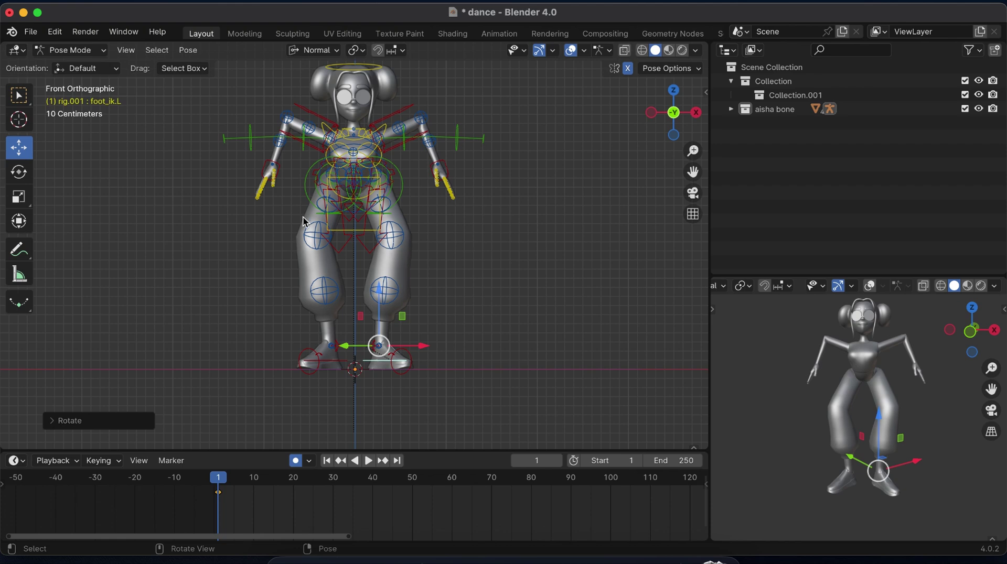
Step: Lower the torso control by about 0.46 m along global Z to deepen the crouch
left_click(277, 169)
left_click(339, 233)
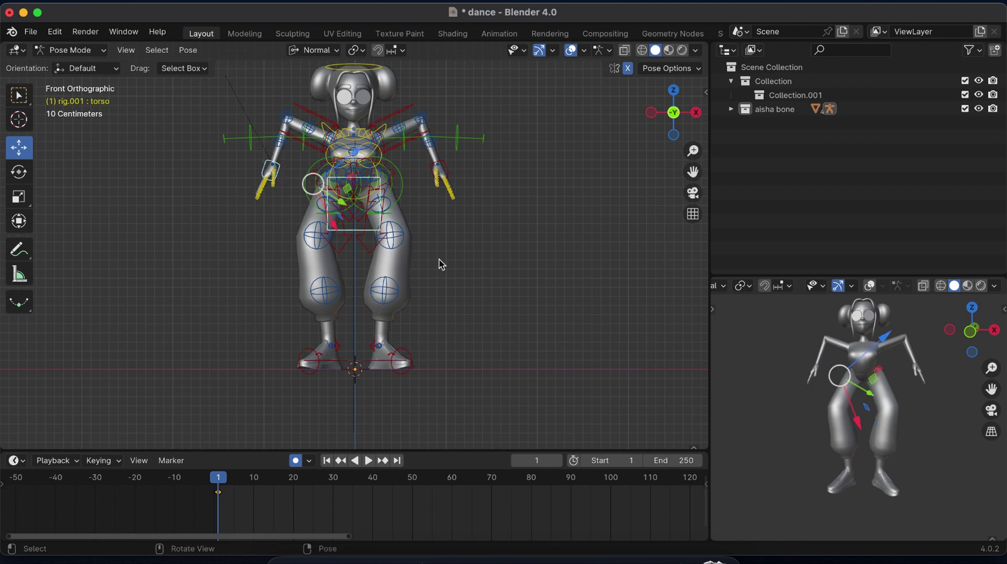
key("g")
key("y")
key("z")
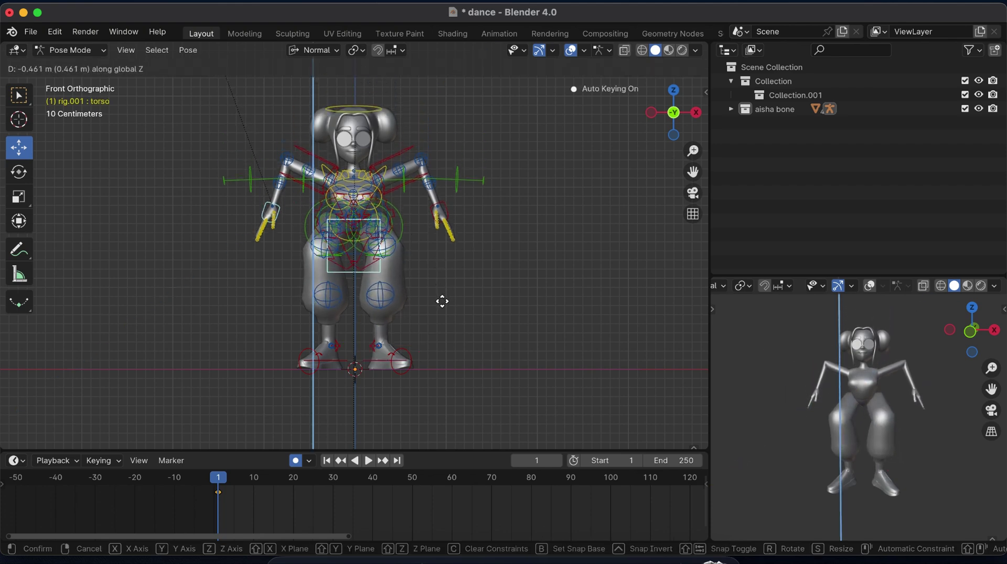
left_click(445, 306)
Step: Rotate the head control about its X axis to bow the face downward, and check the pose from the side
left_click(374, 162)
key("r")
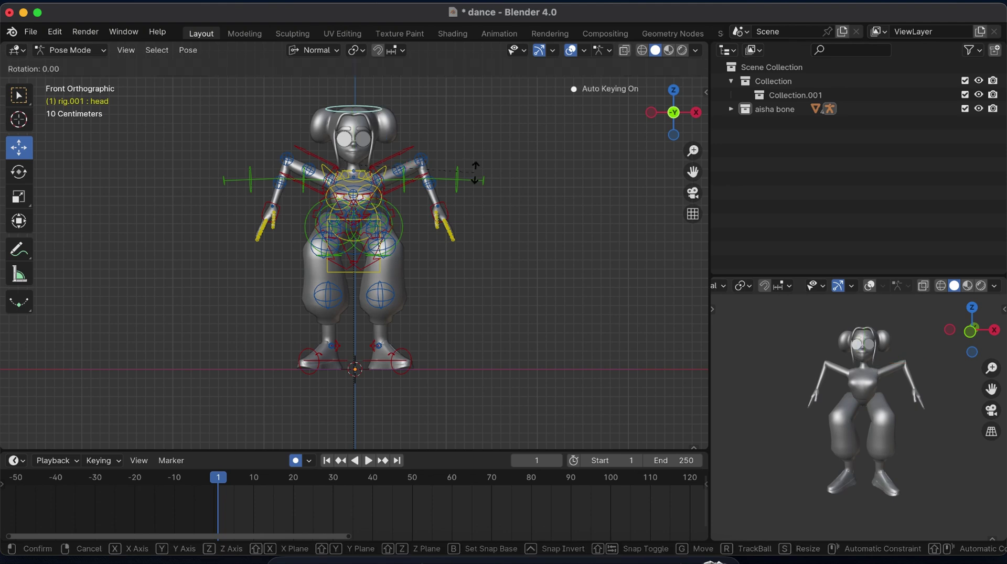
key("x")
left_click(443, 278)
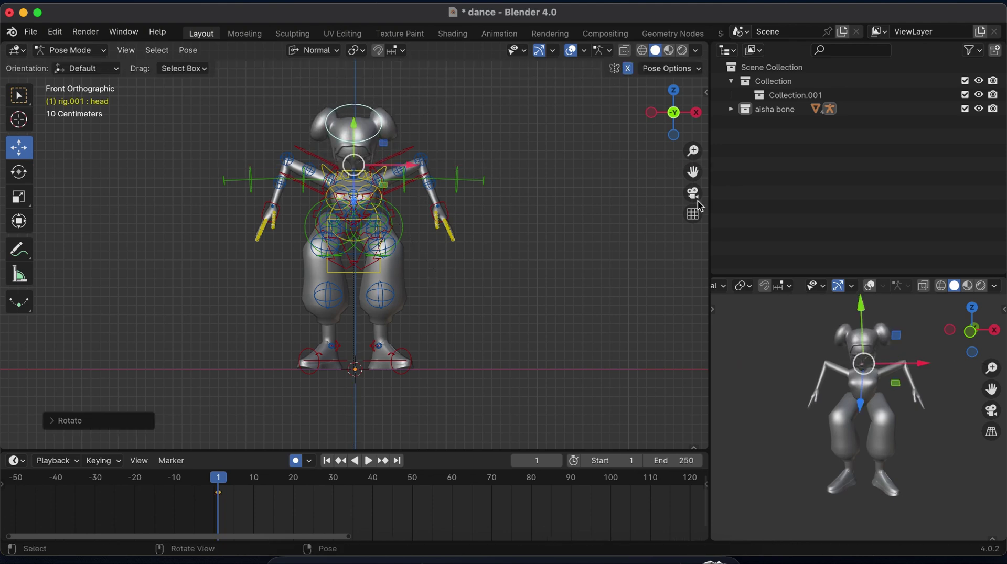
left_click_drag(972, 330, 906, 382)
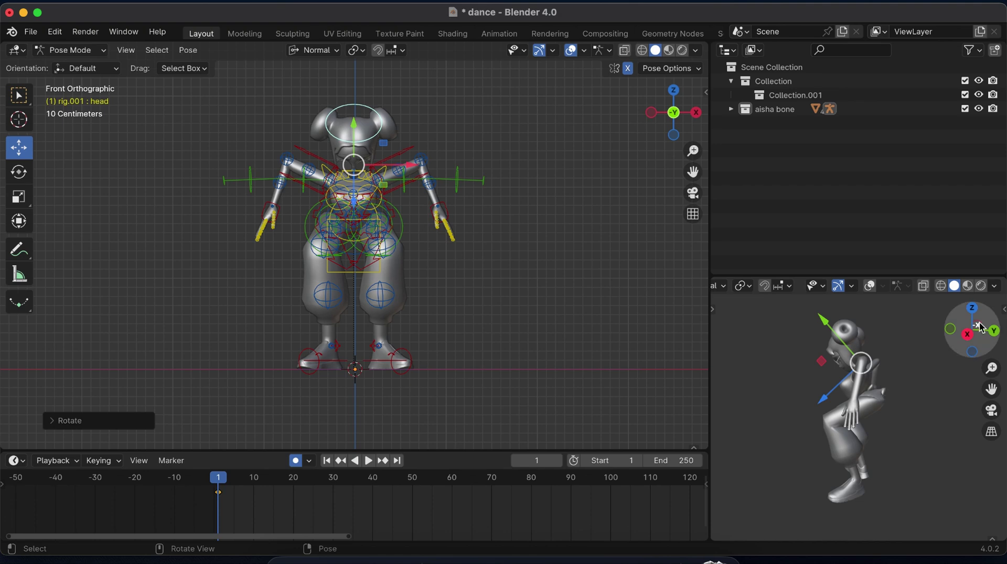
left_click_drag(980, 329, 693, 355)
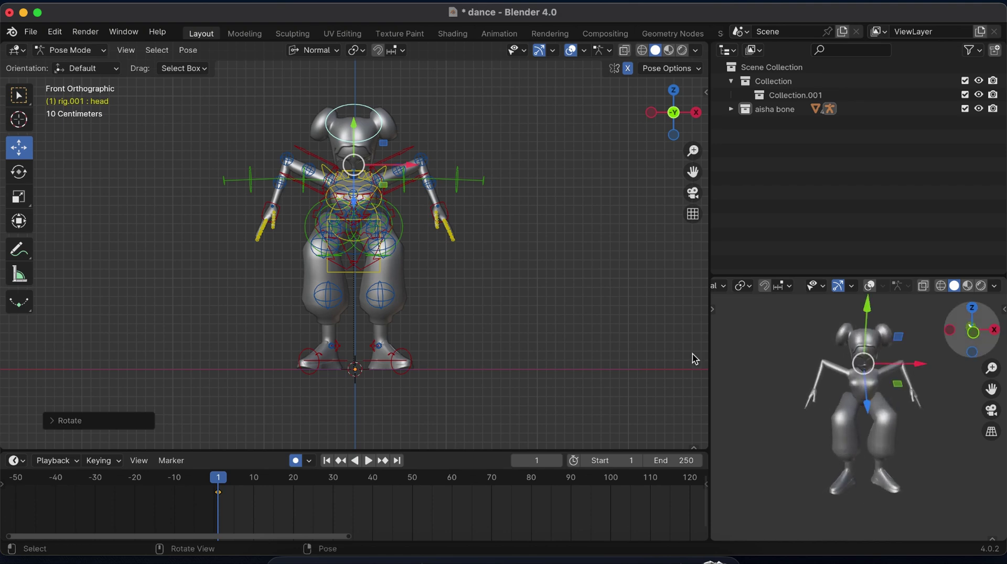
Step: Insert Location, Rotation & Scale keyframes for all rig controls at frame 1
key("a")
key("i")
left_click(461, 371)
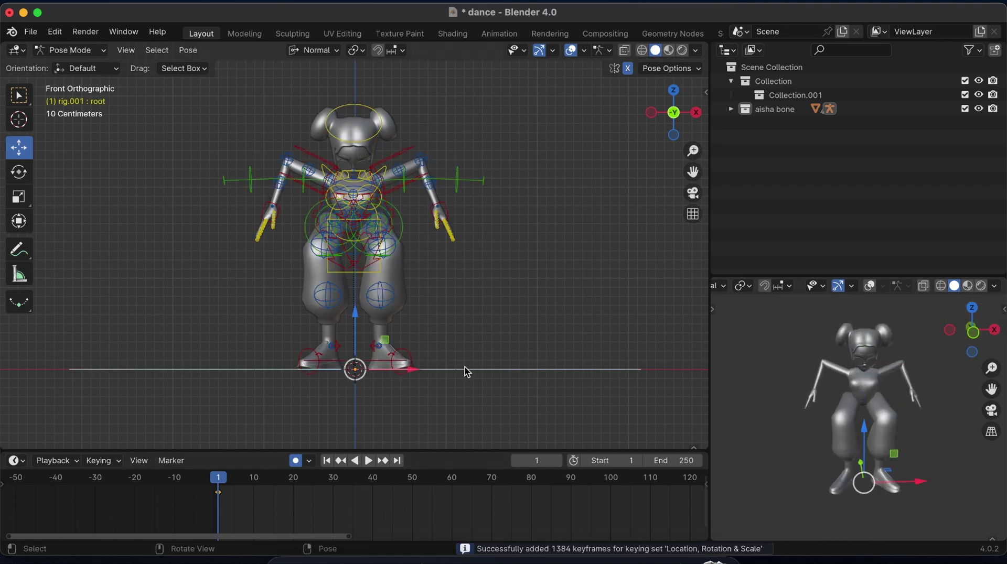
Step: Go to frame 15 and reset the rotation and location of all rig controls
left_click(256, 479)
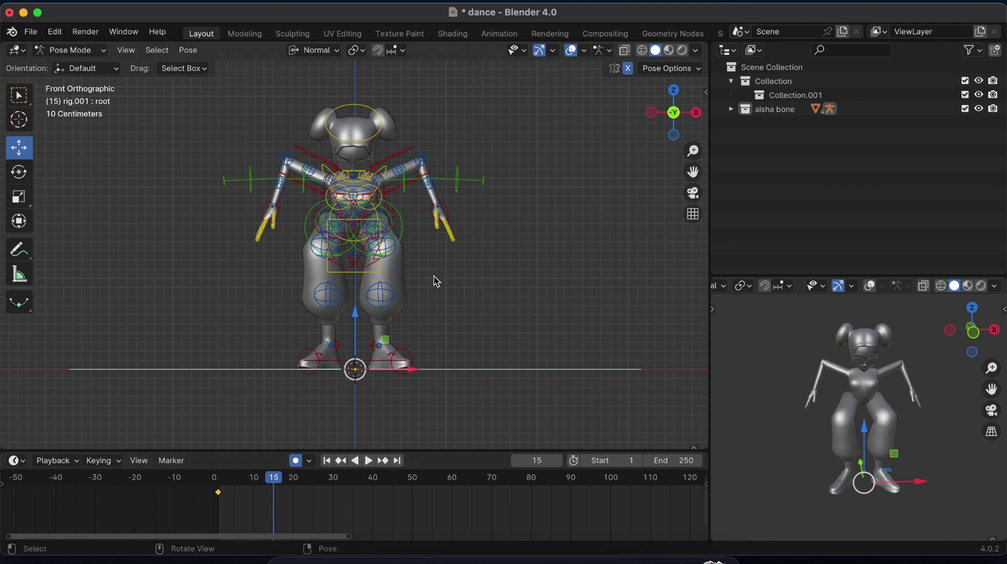
key("a")
key("alt+r")
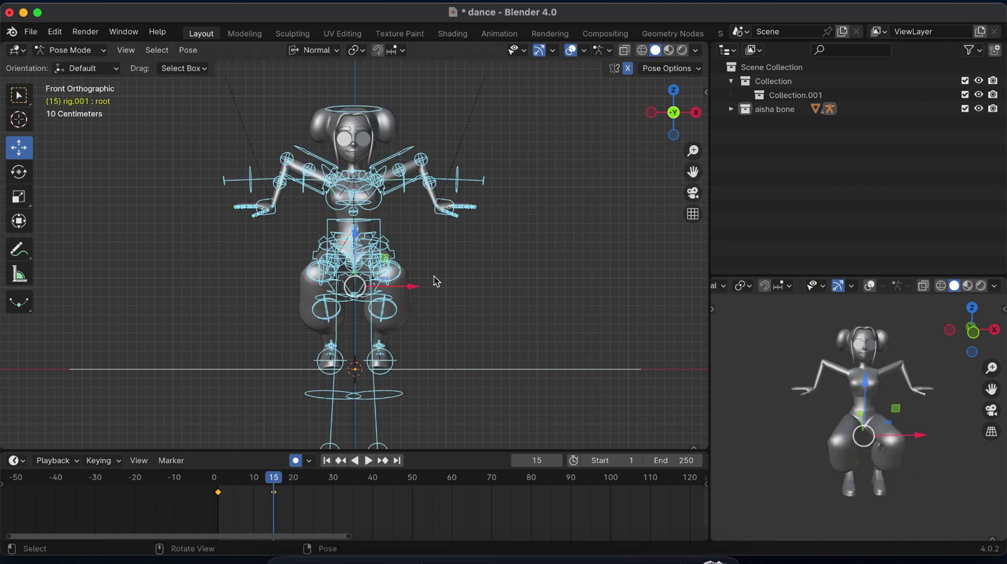
key("alt+g")
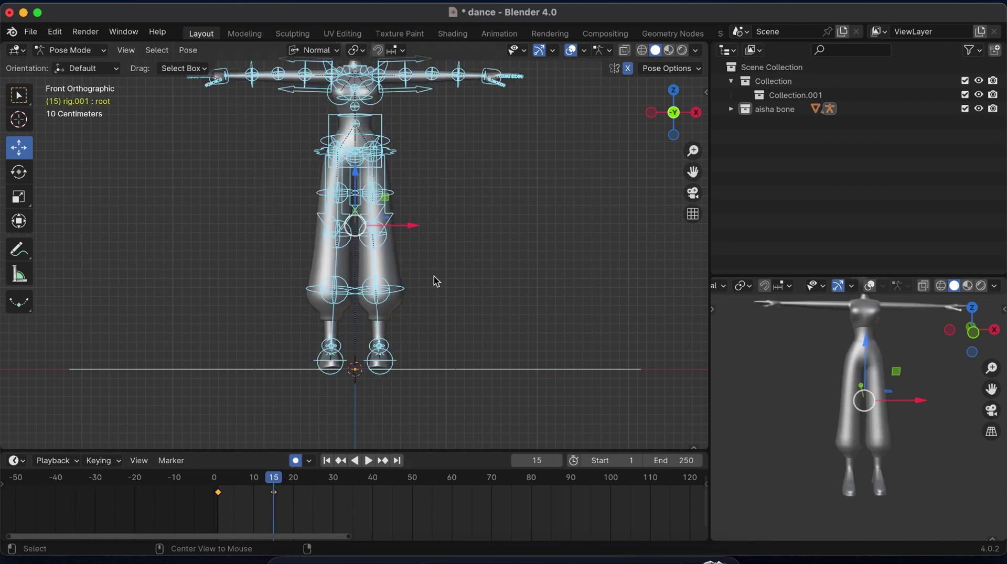
Step: Rotate the hips control in the side view to push the pelvis forward, then slightly reduce the rotation
left_click(696, 111)
left_click(432, 153)
left_click(432, 153)
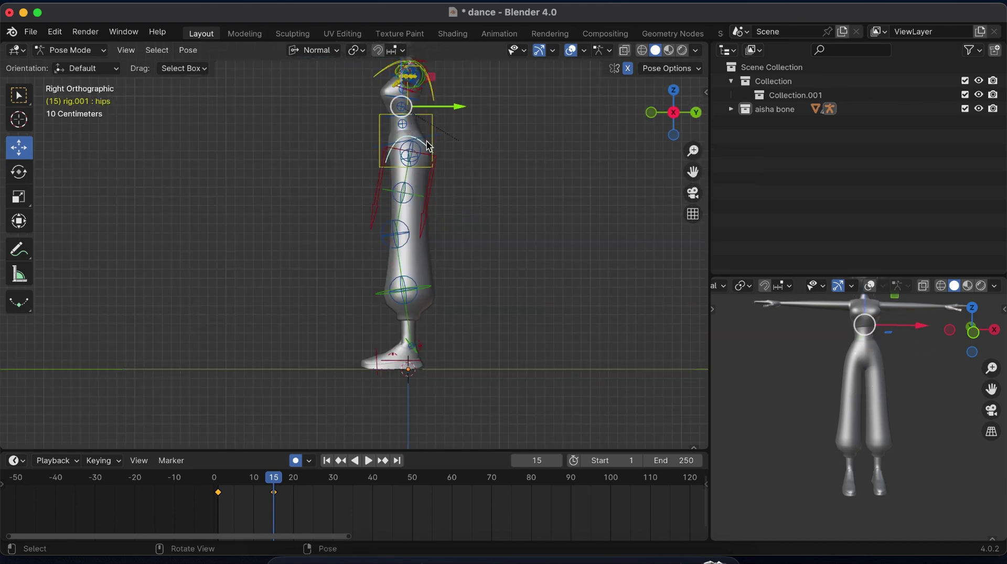
key("r")
left_click(350, 257)
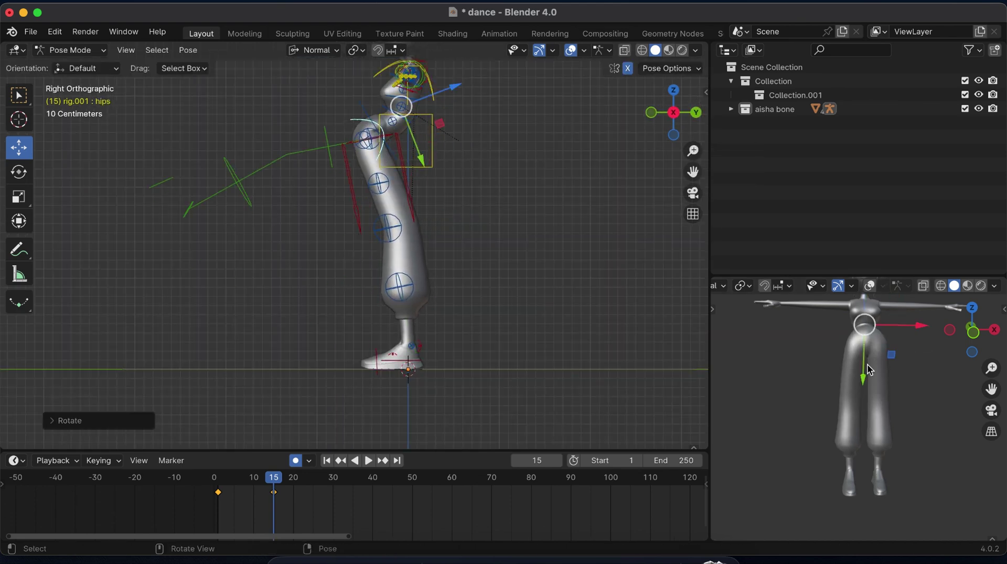
scroll(986, 377, "down", 3)
left_click_drag(981, 329, 765, 331)
key("r")
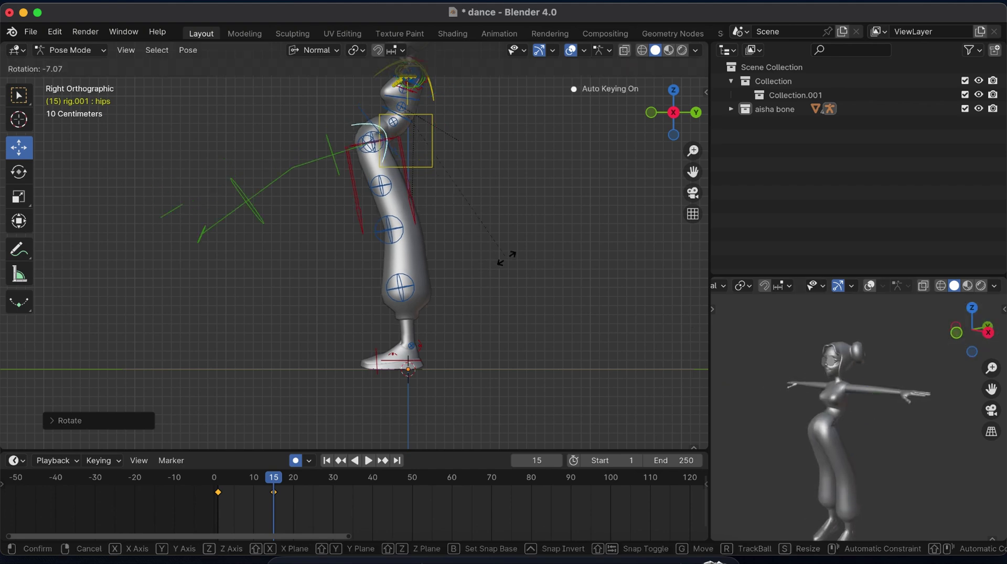
left_click(507, 261)
Step: Rotate the hand_ik.L control so both hands point downward, and lower them beside the thighs in the front view
left_click_drag(662, 120, 567, 122)
left_click(556, 90)
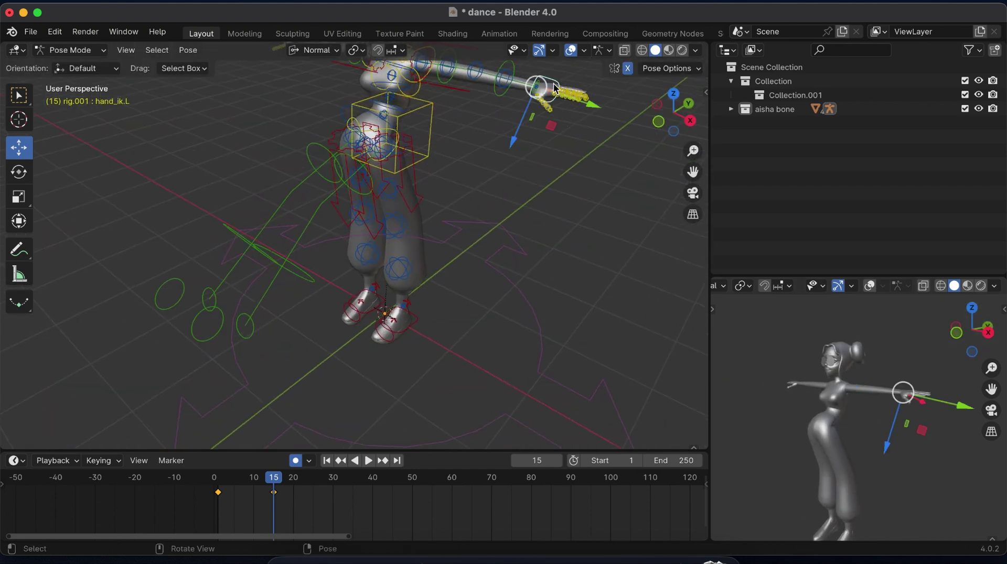
left_click(658, 122)
key("r")
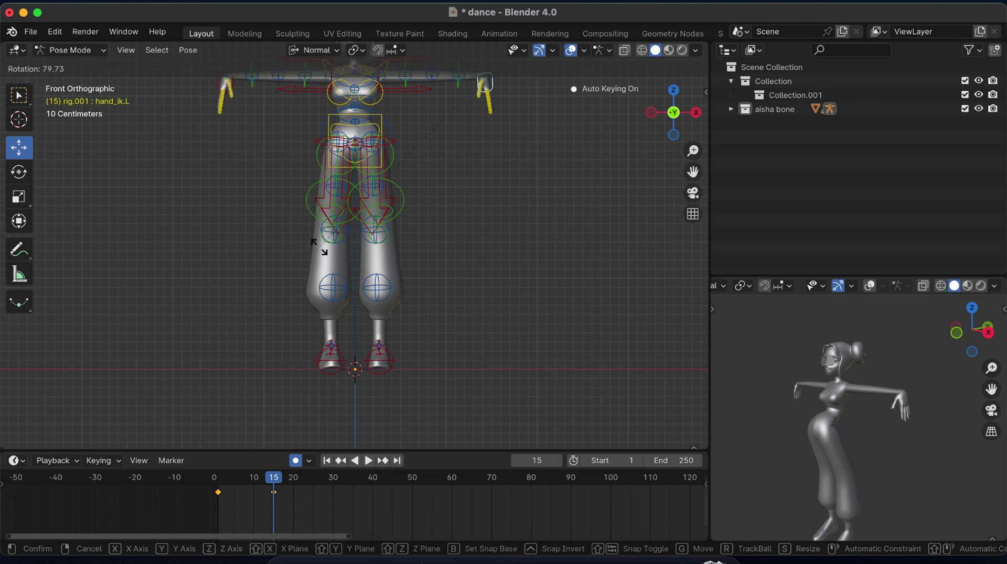
left_click(321, 248)
key("g")
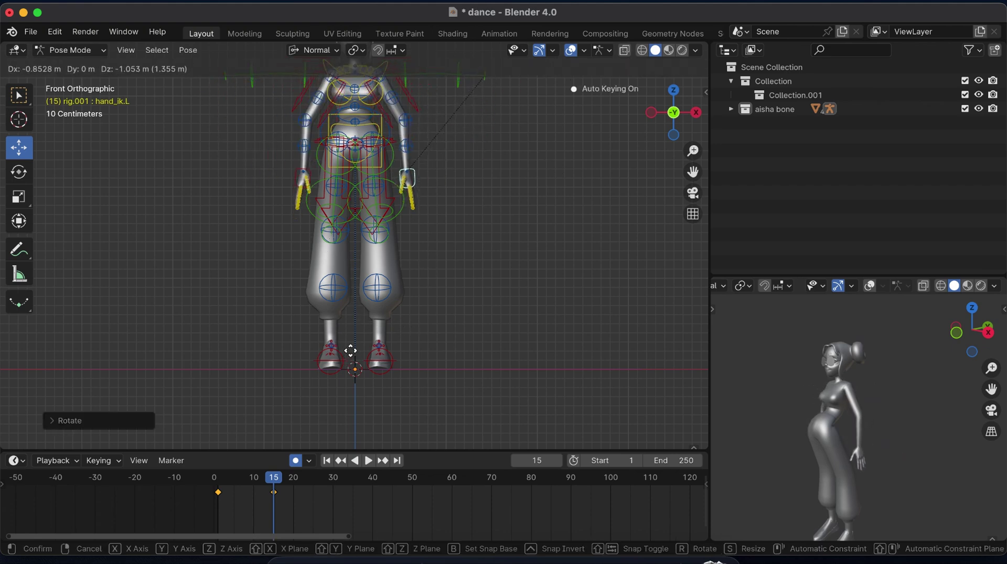
left_click(635, 266)
Step: Angle both hands backward in the side view and reposition hand_ik.L slightly behind the hips
left_click(696, 113)
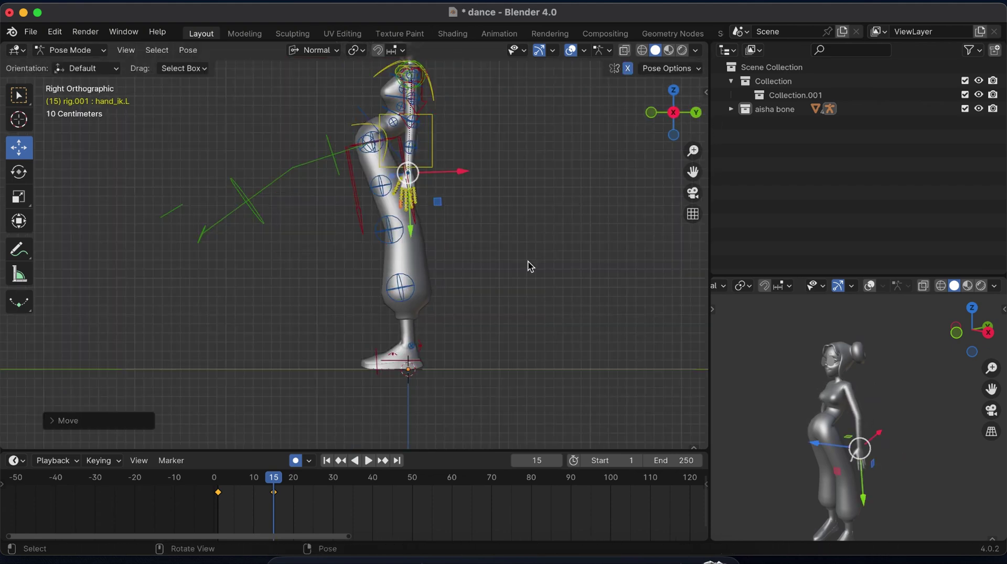
key("r")
left_click(549, 240)
key("g")
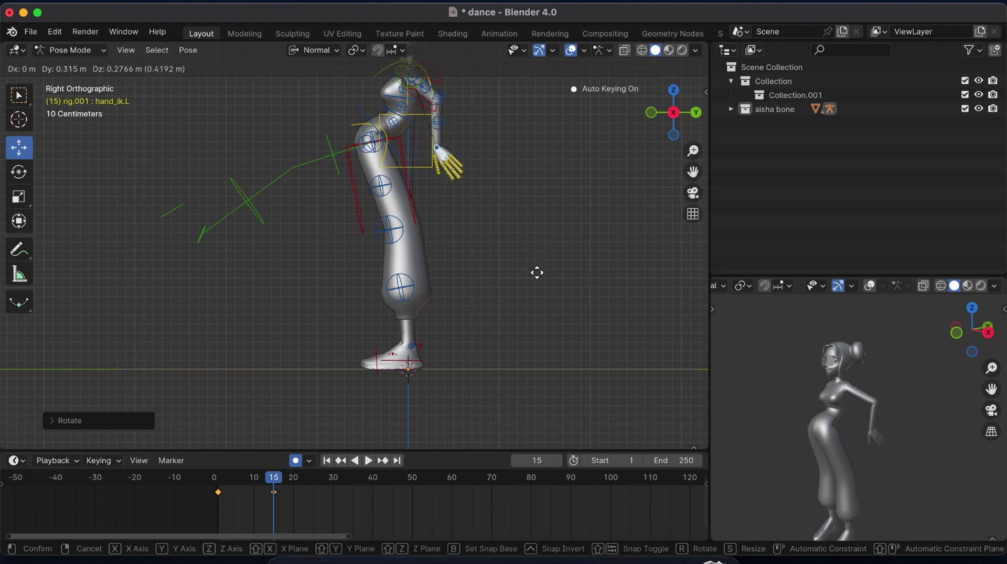
left_click(519, 279)
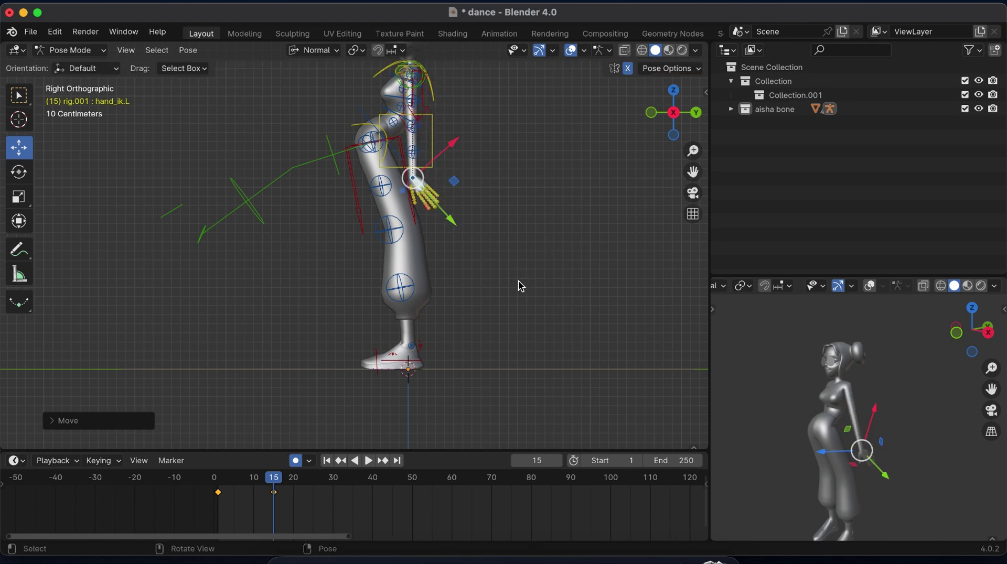
Step: Rotate the head control in the side view to tilt the face upward
scroll(414, 133, "down", 3)
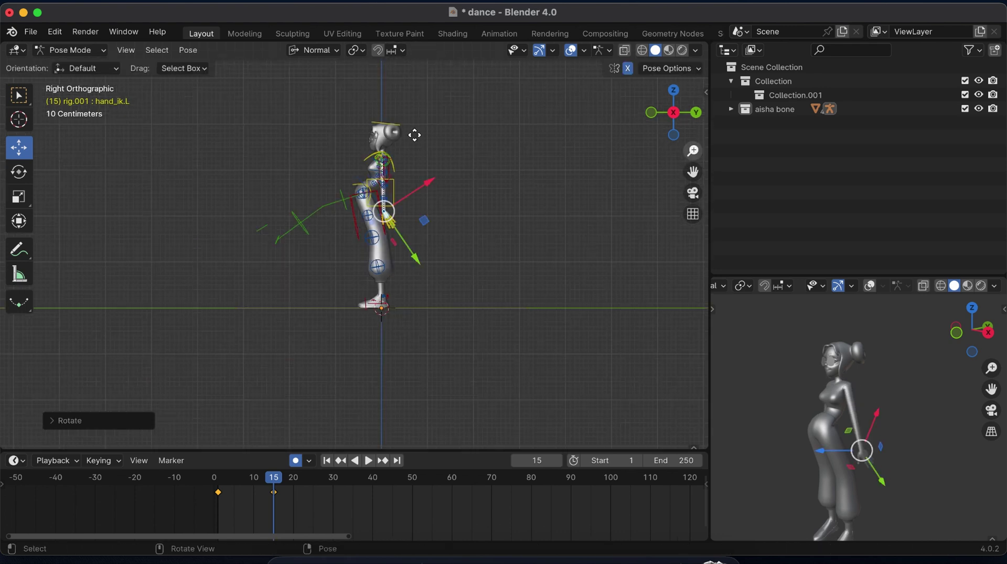
left_click(414, 132)
key("r")
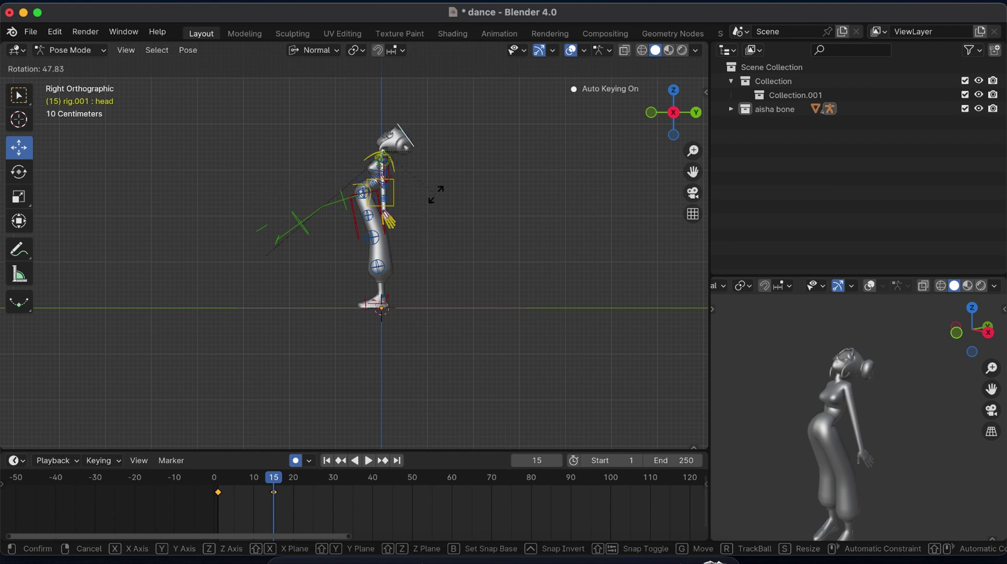
left_click(436, 186)
Step: Insert Location, Rotation & Scale keyframes for all rig controls at frame 15 and play the animation from the start
key("a")
key("i")
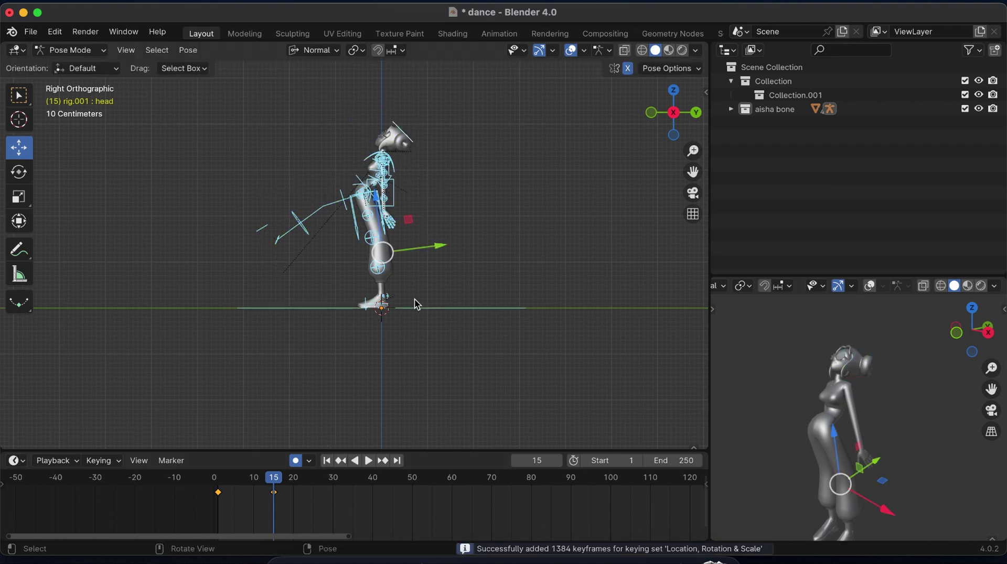
left_click(326, 460)
key("space")
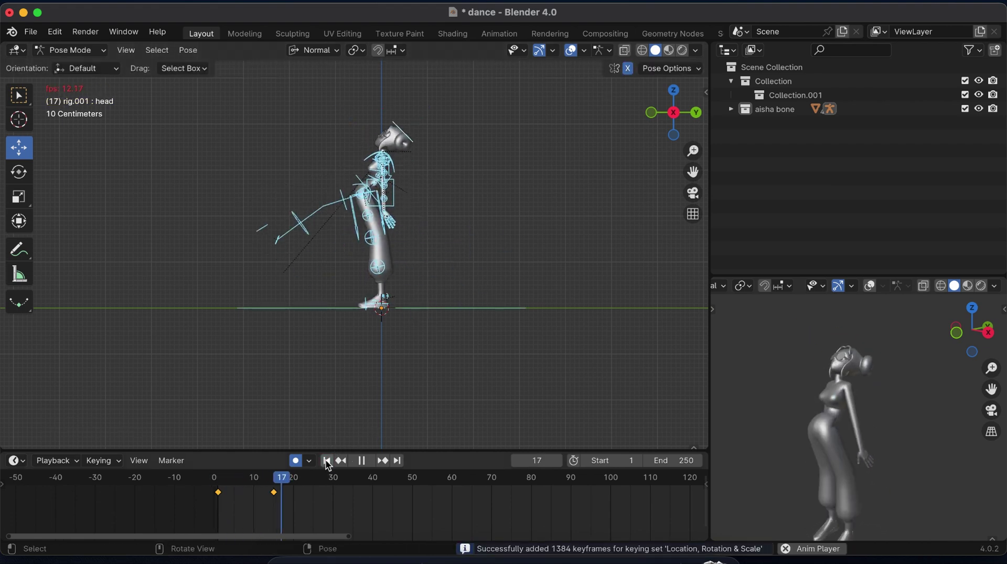
key("space")
Step: Move the second pose's keyframe earlier in the timeline, to about frame 6
left_click(274, 492)
key("g")
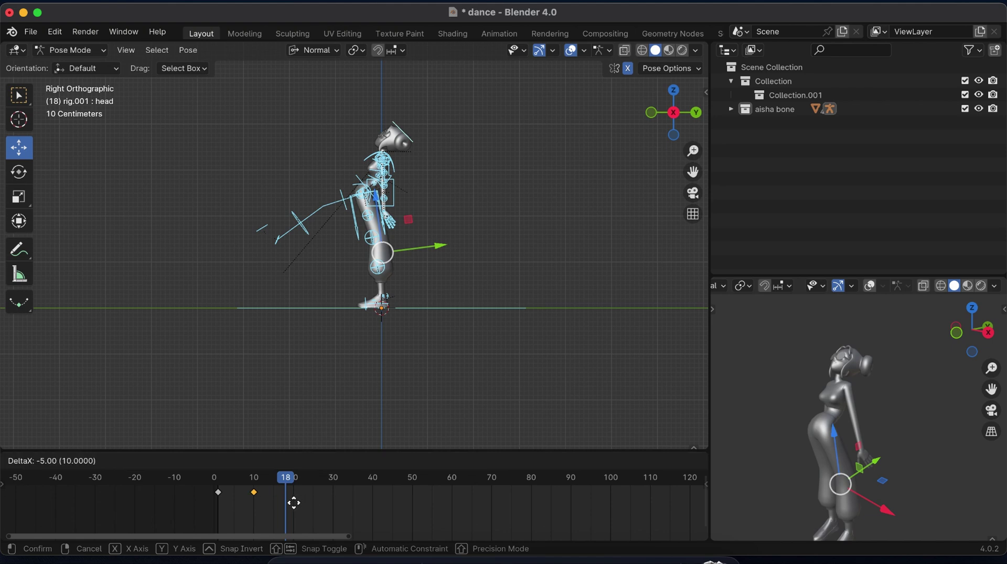
left_click(280, 511)
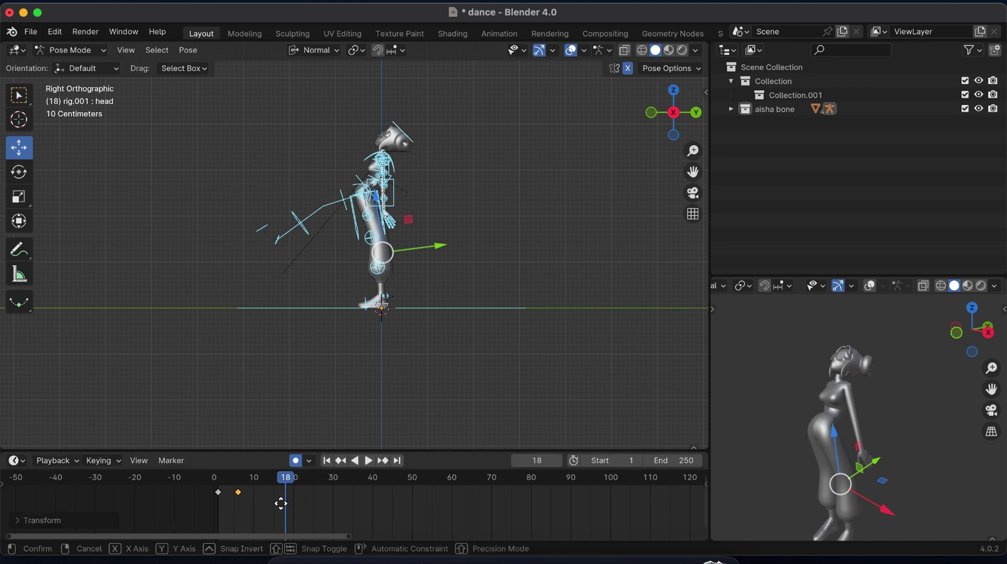
Step: Retime the second pose's keyframe to frame 10, previewing the animation from the start
key("g")
left_click(275, 504)
left_click(327, 461)
key("space")
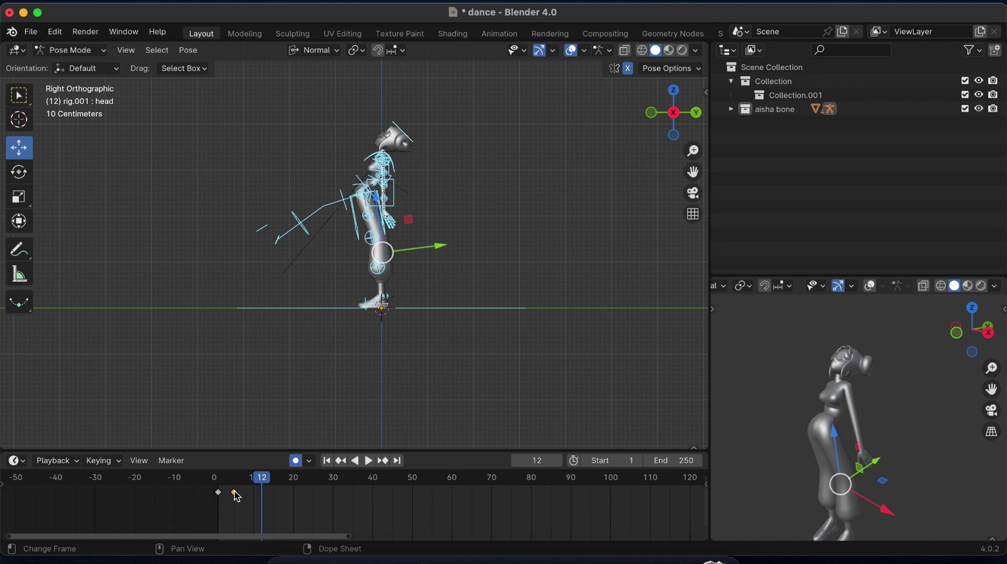
key("g")
left_click(255, 500)
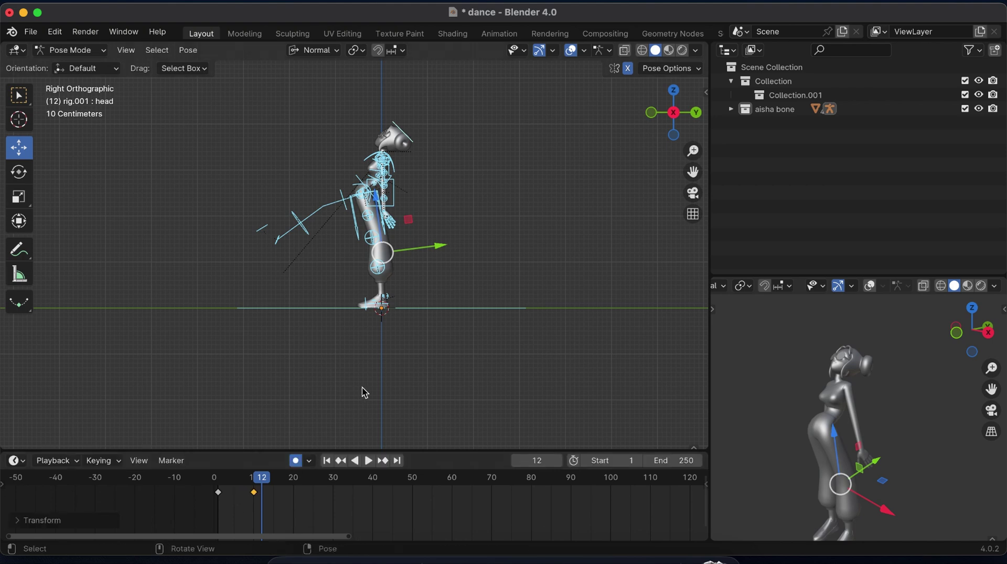
Step: Duplicate the two pose keyframes from frames 1 and 10 to frames 20 and 30, and again to frames 40 and 50
left_click(219, 491)
key("Right")
key("Right")
key("Right")
key("Right")
key("Right")
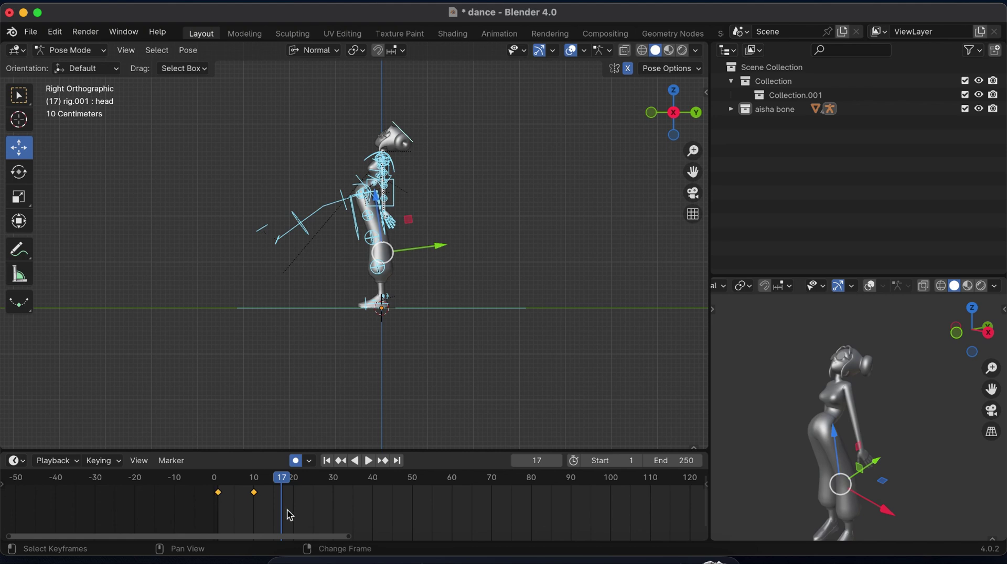
key("shift+d")
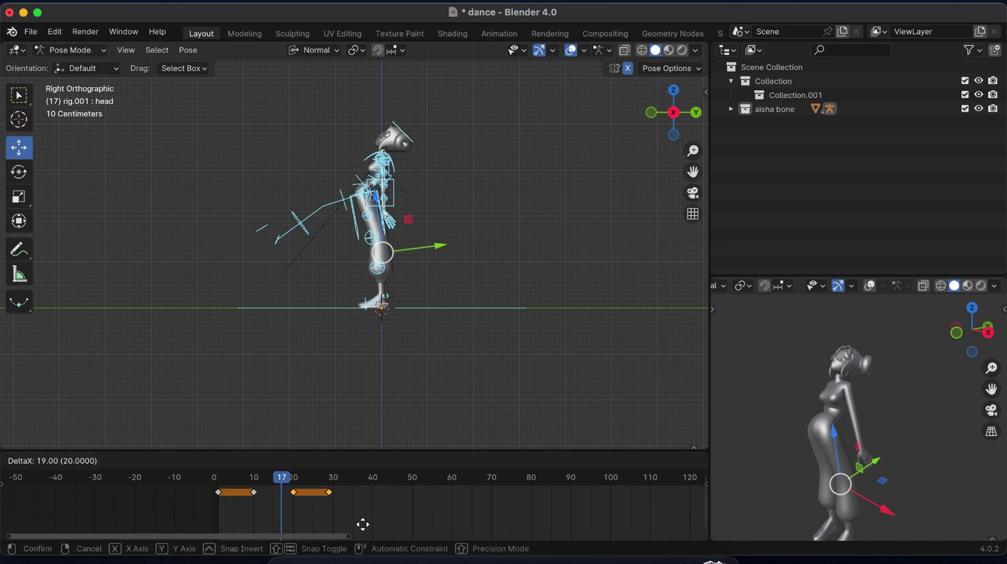
left_click(366, 530)
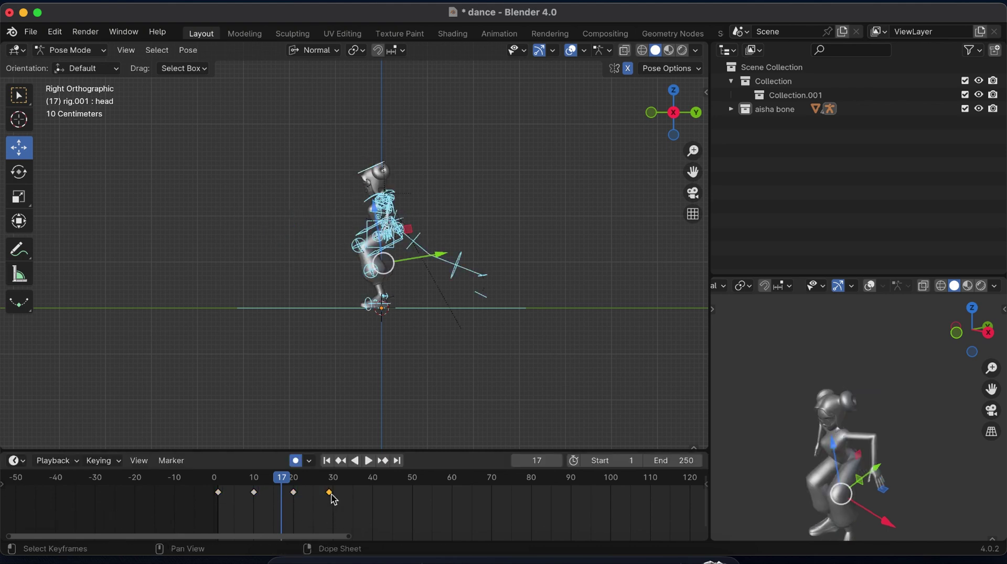
left_click_drag(333, 499, 338, 499)
key("shift+d")
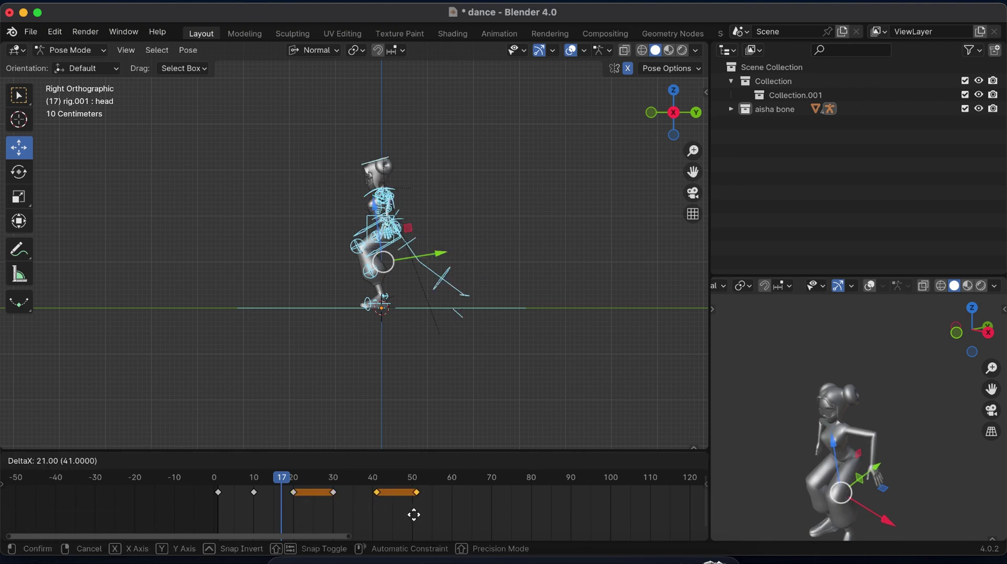
left_click(413, 515)
Step: Set the animation's end frame to 50 and play the looped motion
left_click(669, 461)
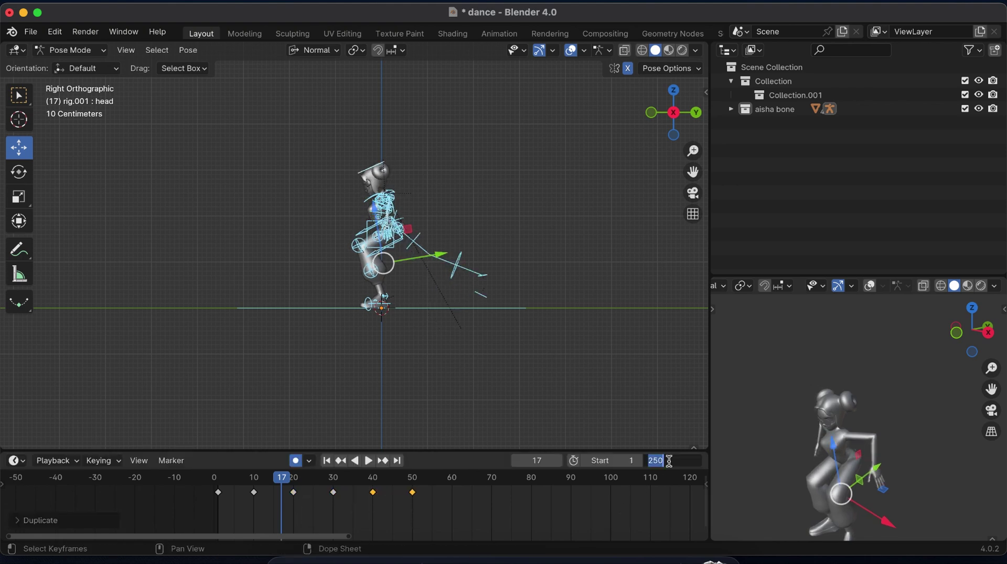
type("50")
key("Return")
key("space")
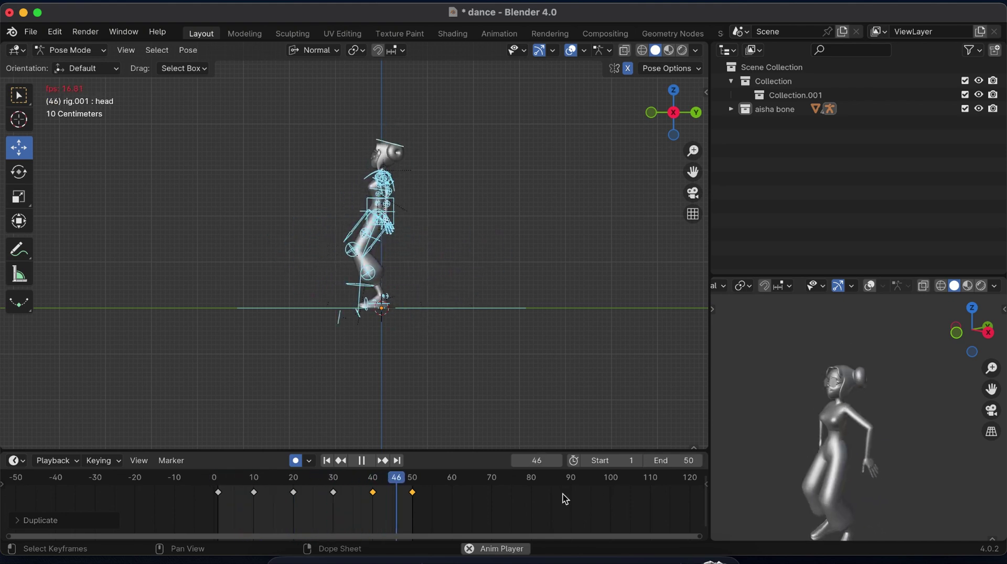
key("space")
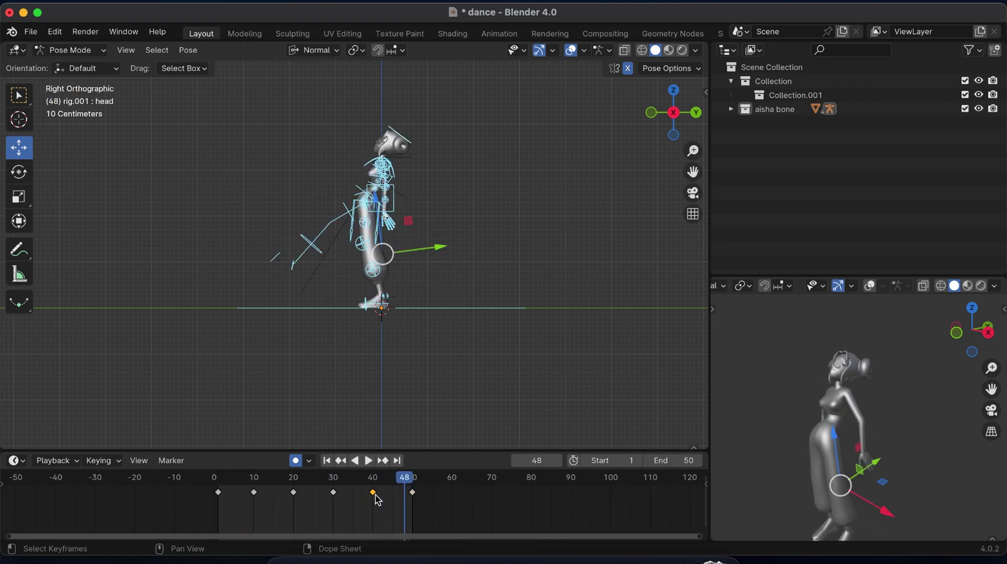
Step: Duplicate the frame 40 pose keyframe to frame 60, then set the end frame to 60 and play the loop
key("g")
left_click(453, 506)
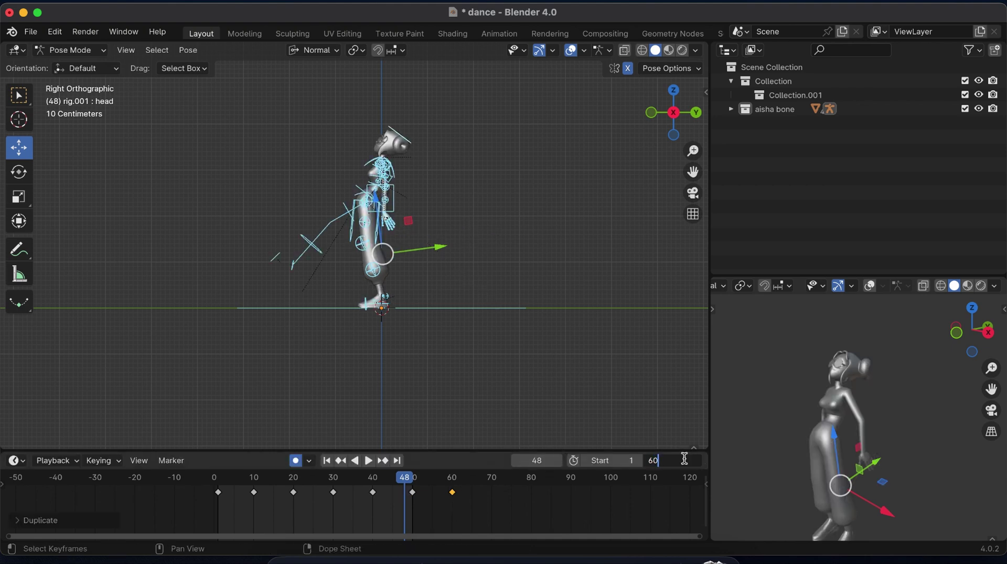
key("Return")
key("space")
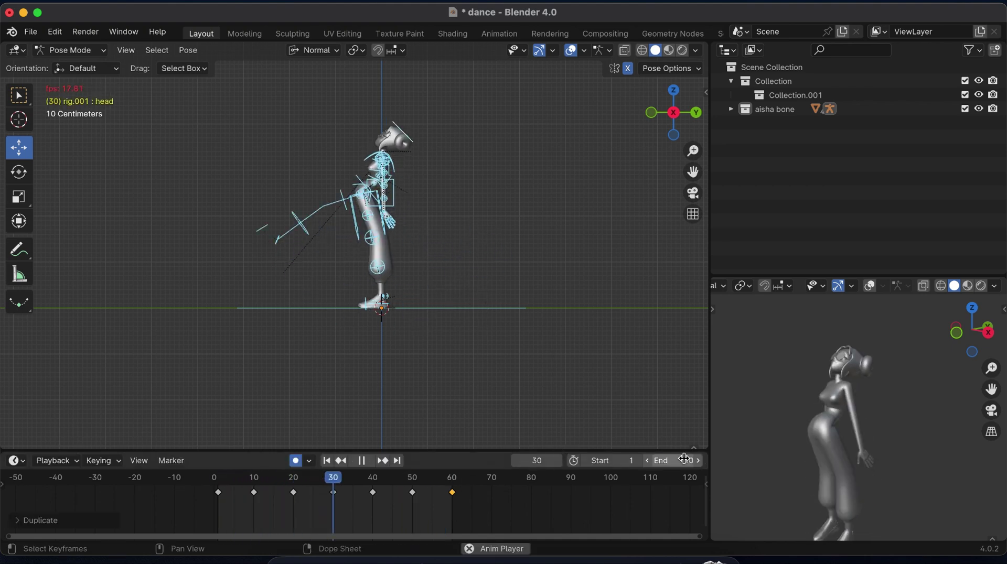
key("space")
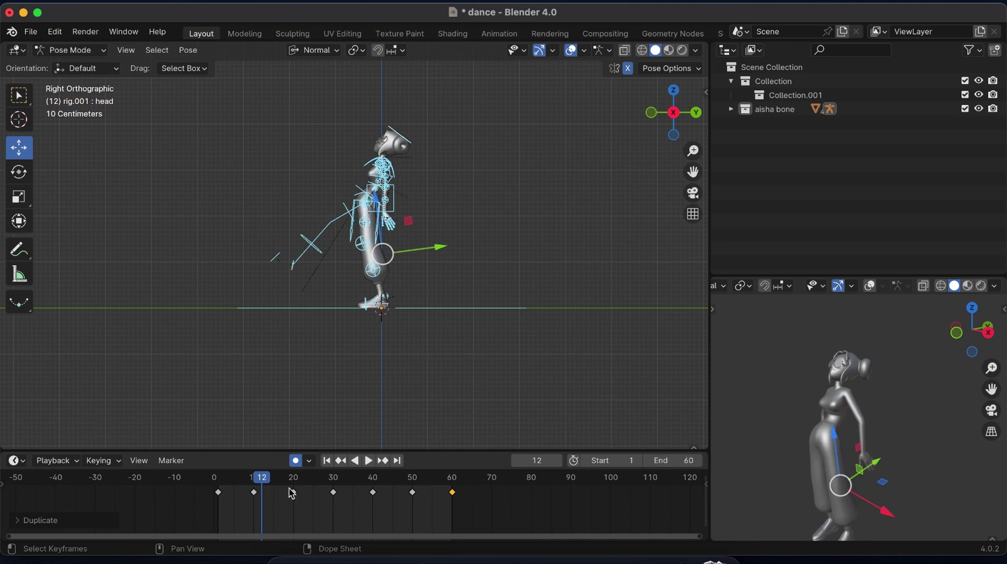
Step: At frame 1 in the front view, rotate hand_ik.L outward about 31 degrees and move it outward and down, spreading both mirrored arms
left_click(219, 479)
left_click(651, 112)
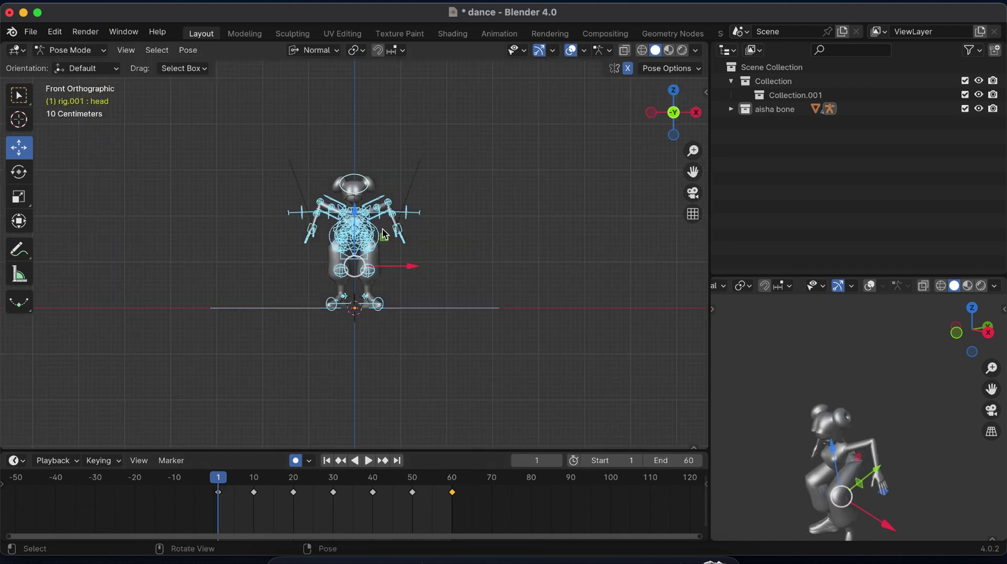
left_click(405, 236)
key("r")
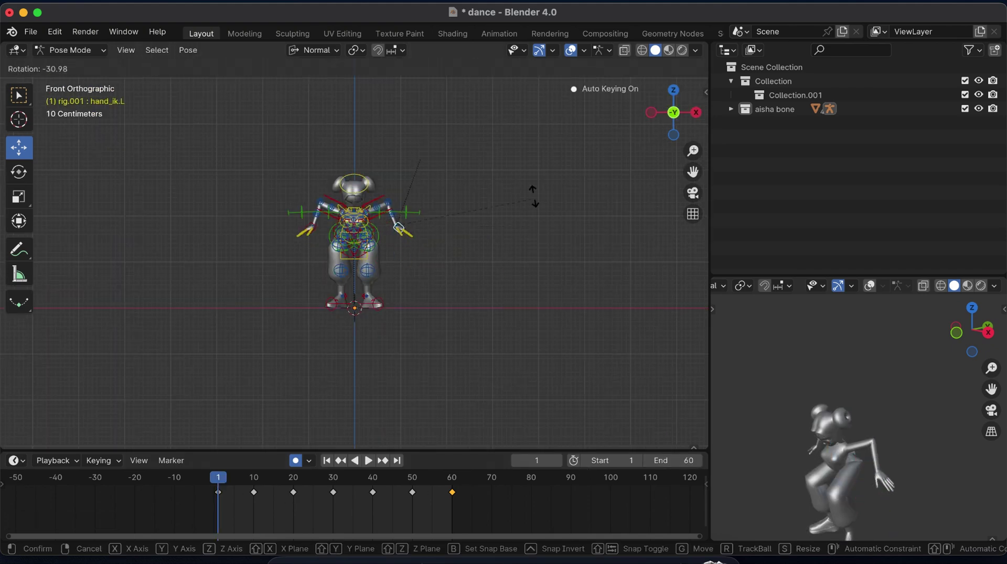
left_click(529, 253)
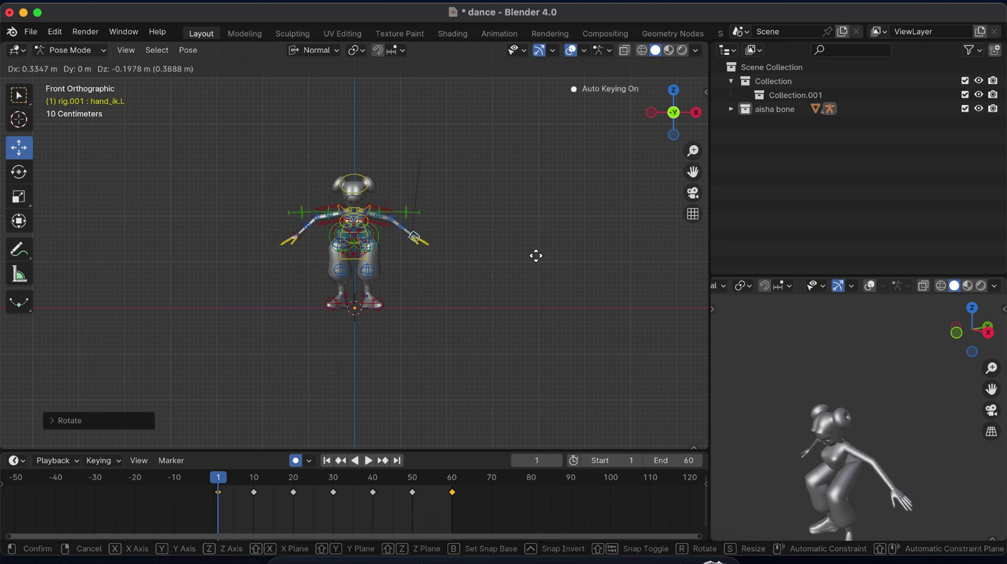
left_click(537, 254)
left_click_drag(972, 329, 967, 332)
left_click_drag(992, 368, 1006, 300)
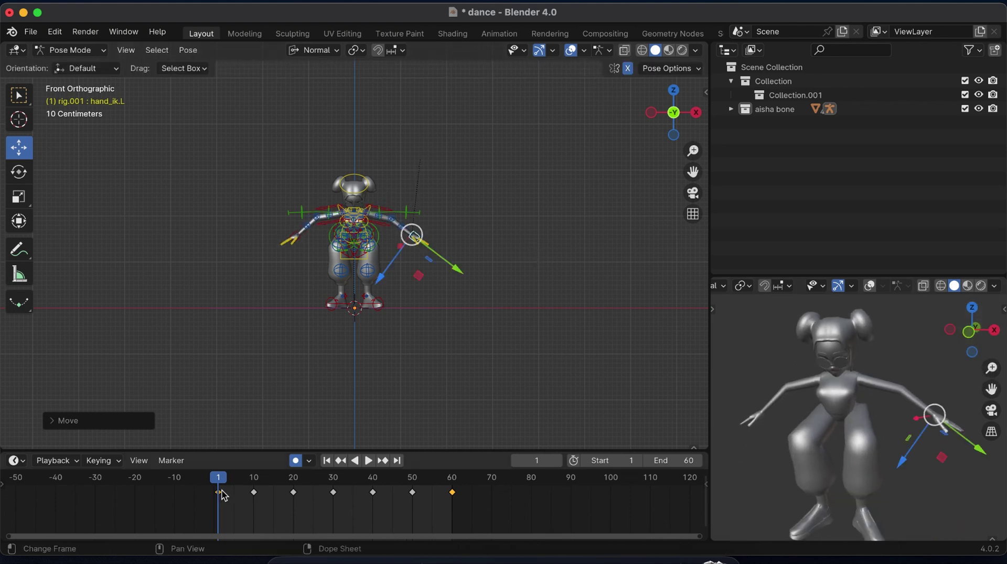
Step: Duplicate hand_ik.L's frame 1 keyframe to frames 20, 40 and 60, then save the file and preview the playback
left_click_drag(219, 494, 309, 510)
key("shift+d")
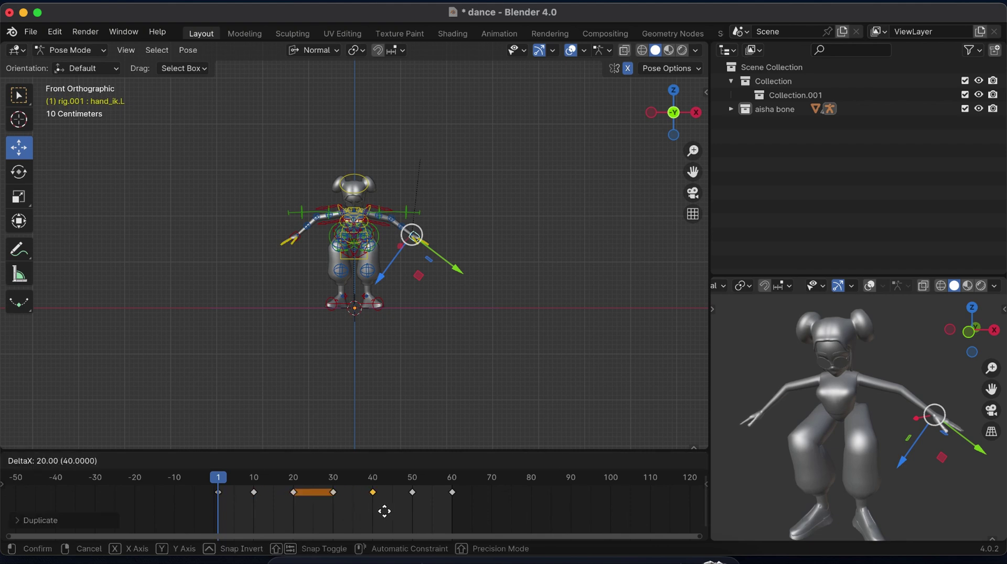
left_click(385, 511)
key("shift+d")
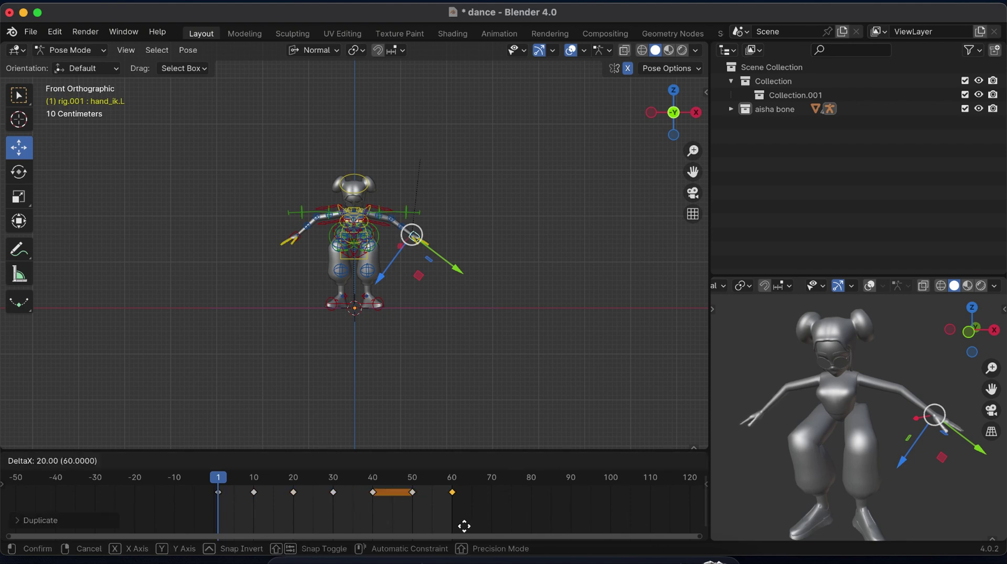
left_click(464, 526)
key("super+s")
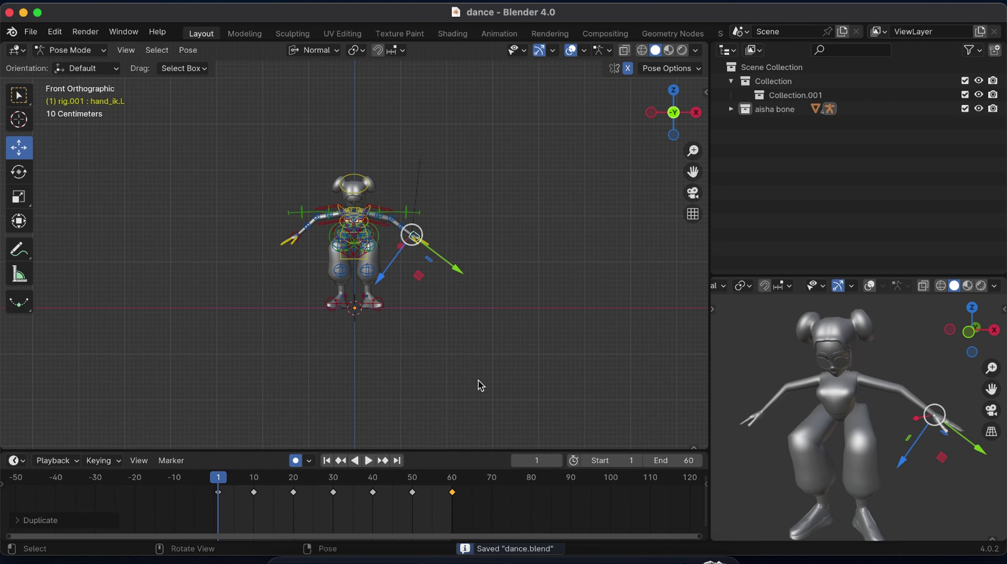
left_click(374, 464)
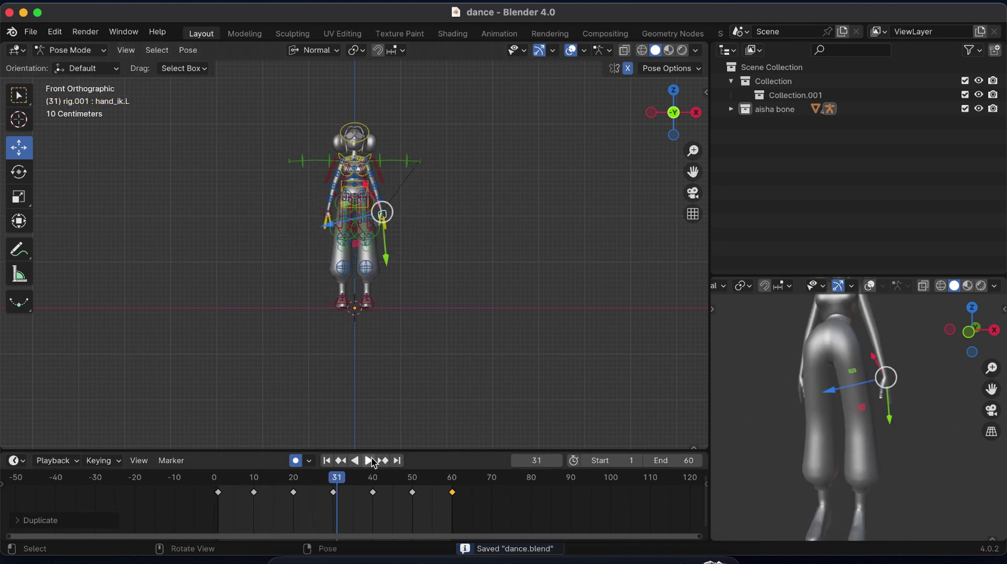
left_click(326, 461)
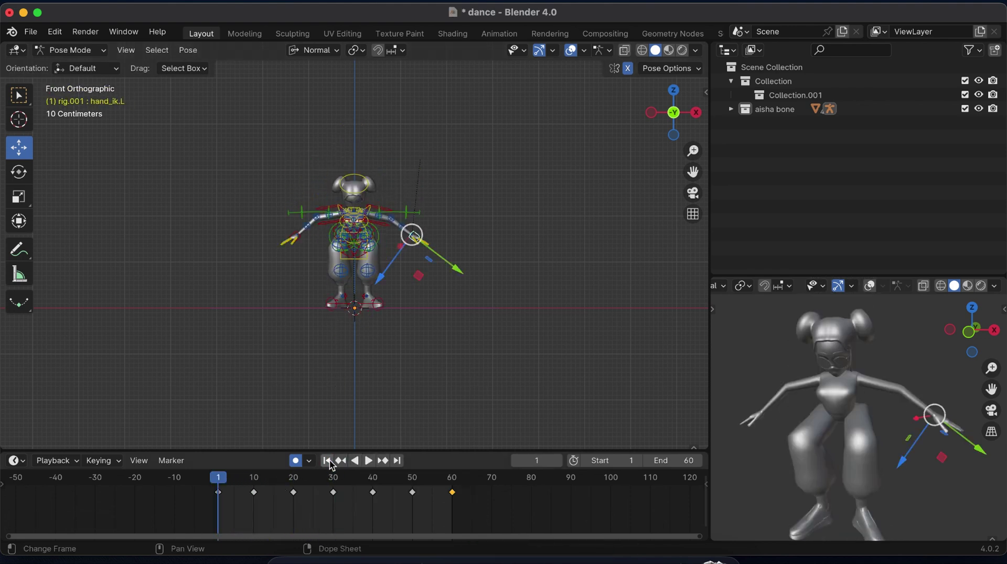
Step: Duplicate hand_ik.R's frame 1 keyframe to frames 20, 40 and 60, and save the file
left_click(295, 239)
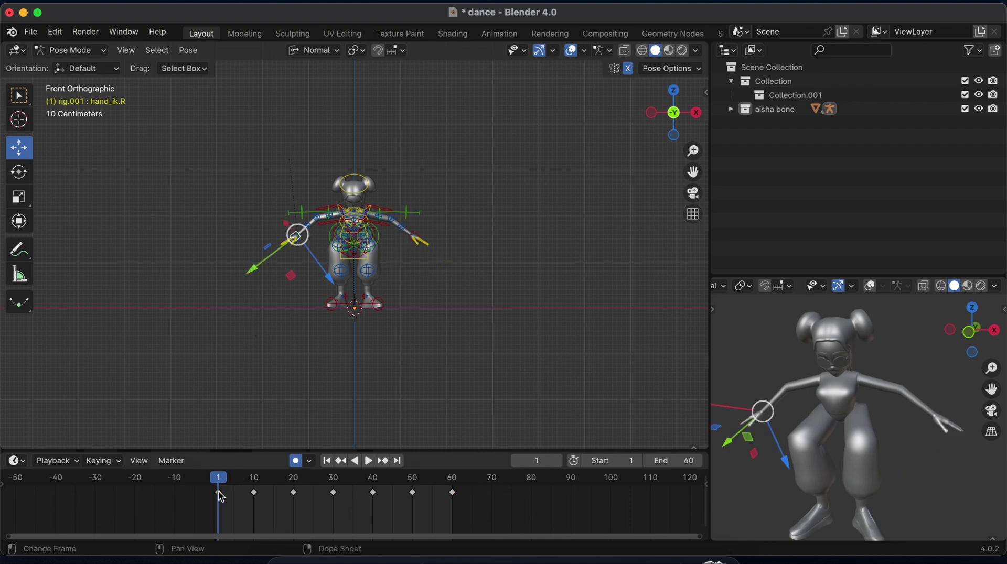
key("g")
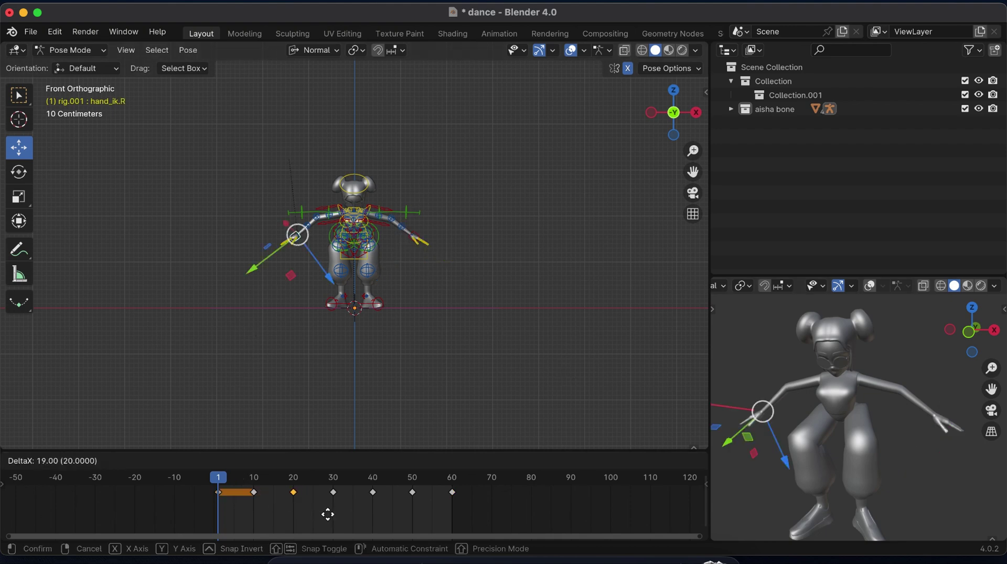
left_click(327, 515)
key("shift+d")
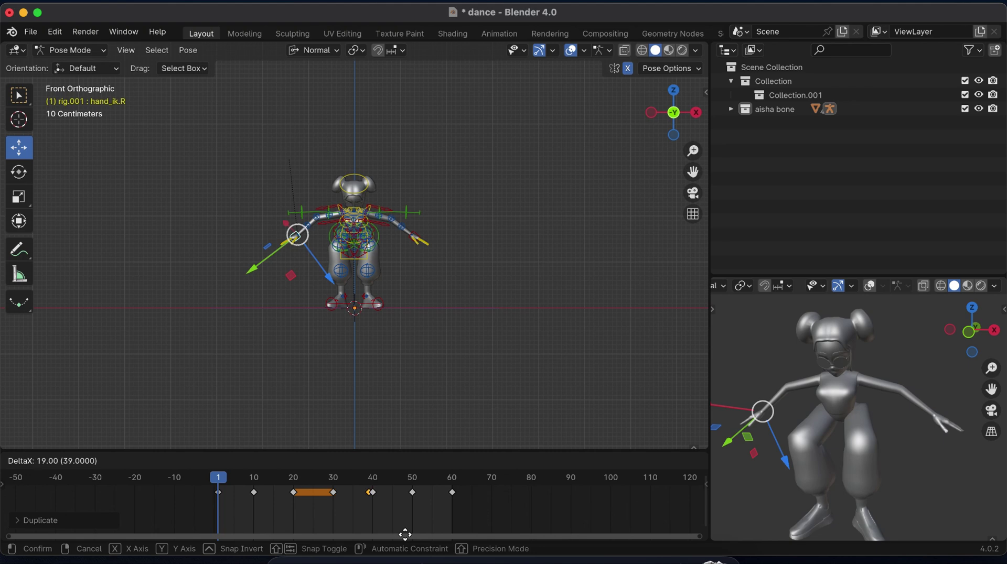
left_click(408, 534)
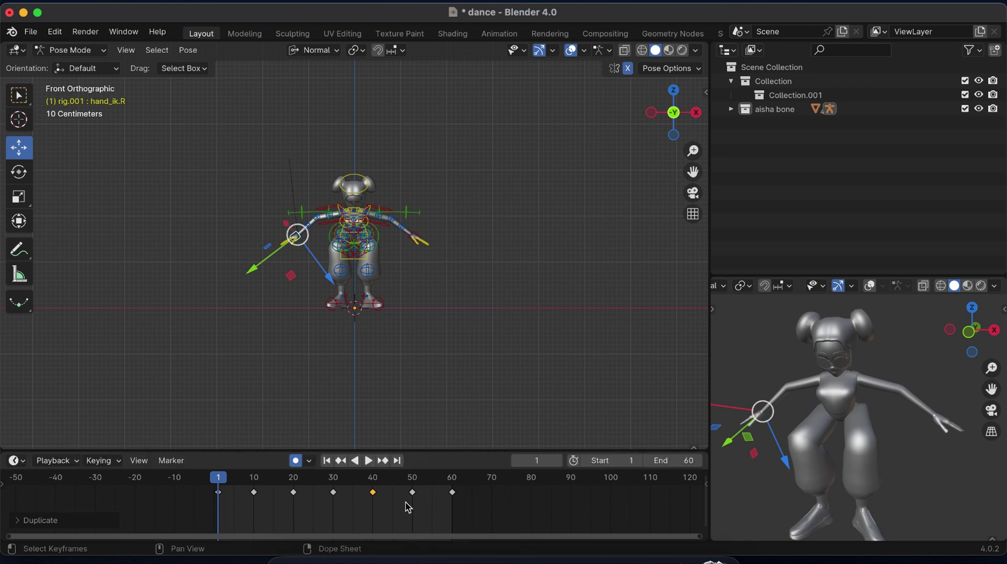
key("shift+d")
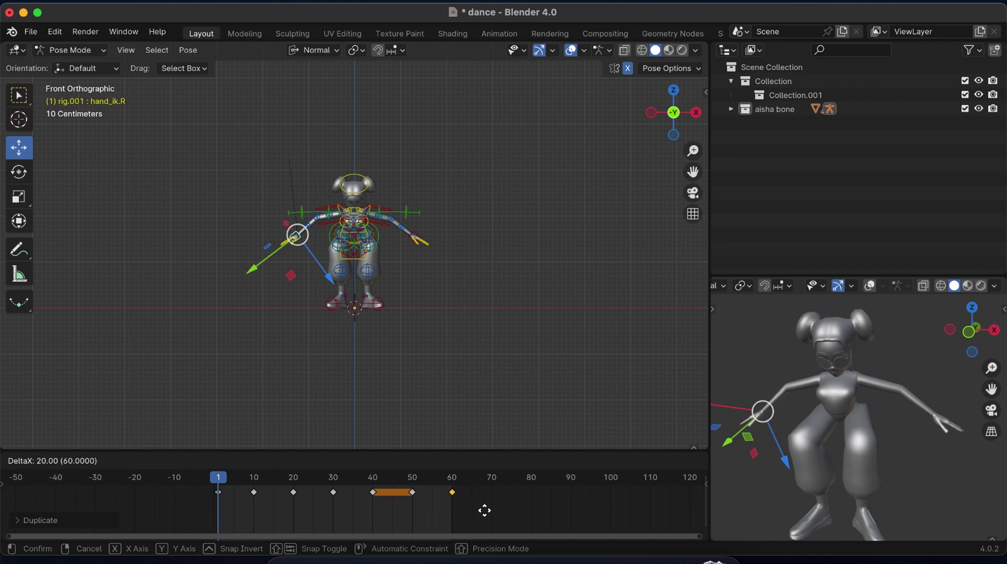
left_click(488, 515)
key("super+s")
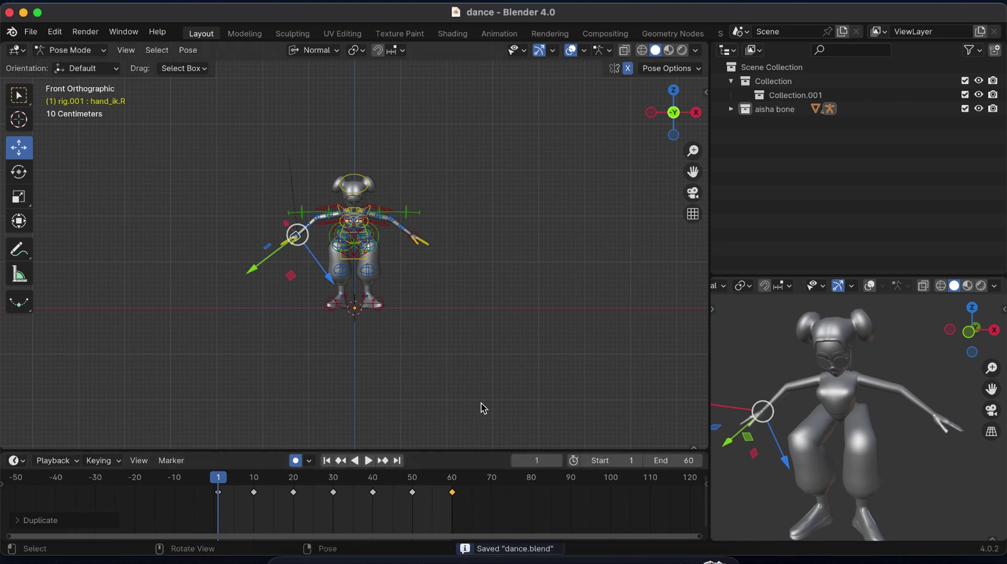
Step: Play the looped dance and examine the full character from the front in the secondary viewport
left_click(368, 461)
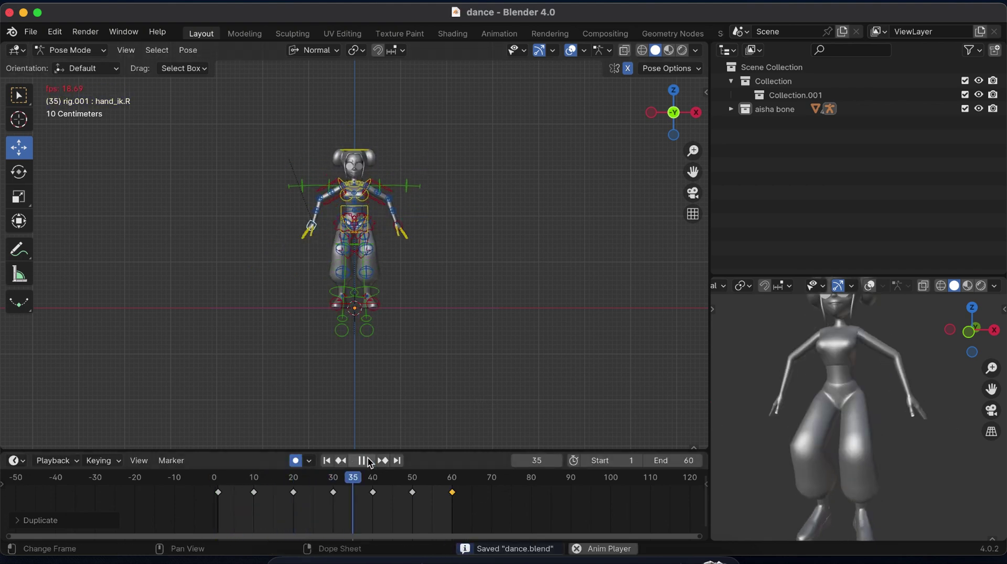
left_click(367, 461)
left_click_drag(993, 368, 992, 368)
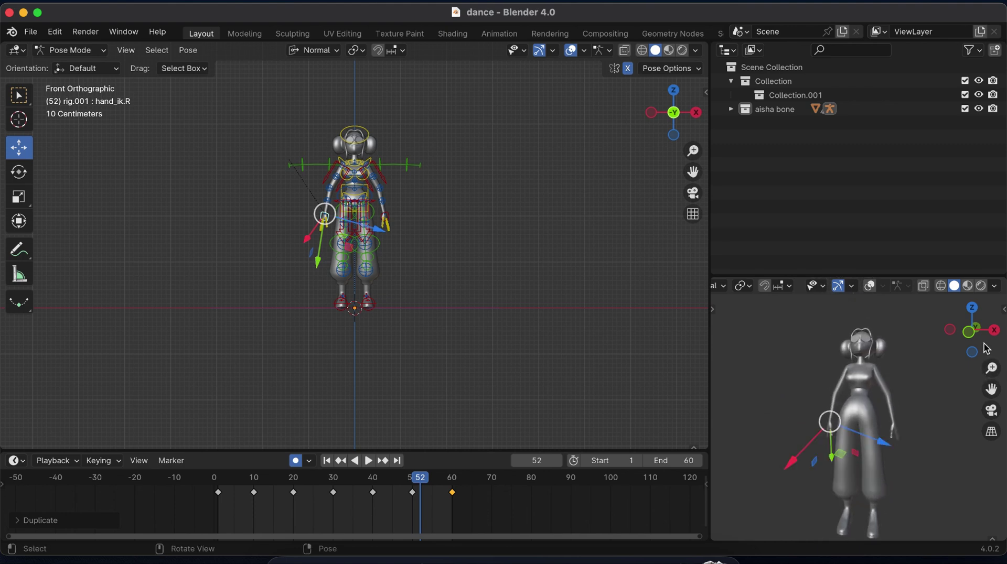
left_click_drag(972, 330, 969, 321)
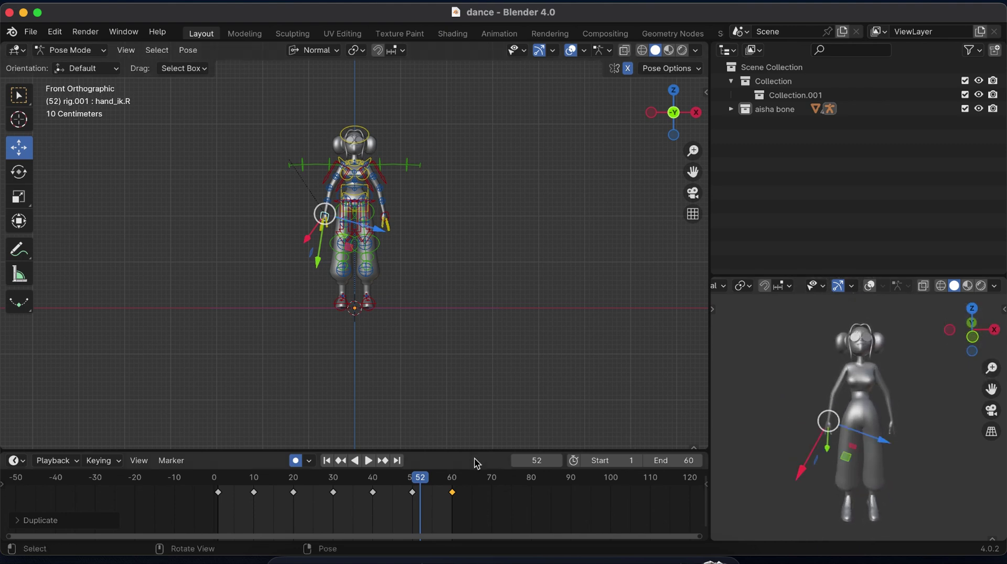
left_click(366, 462)
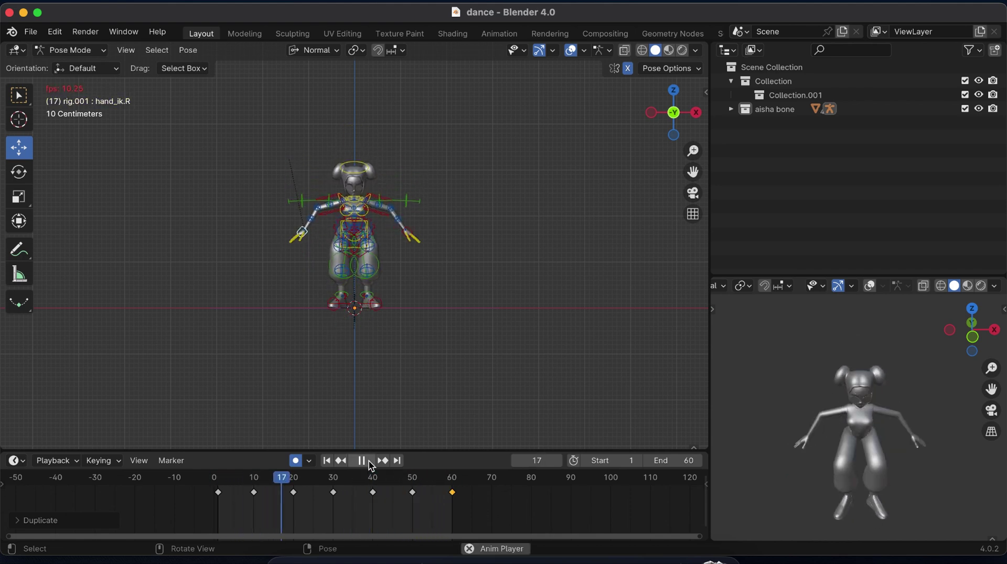
left_click(362, 461)
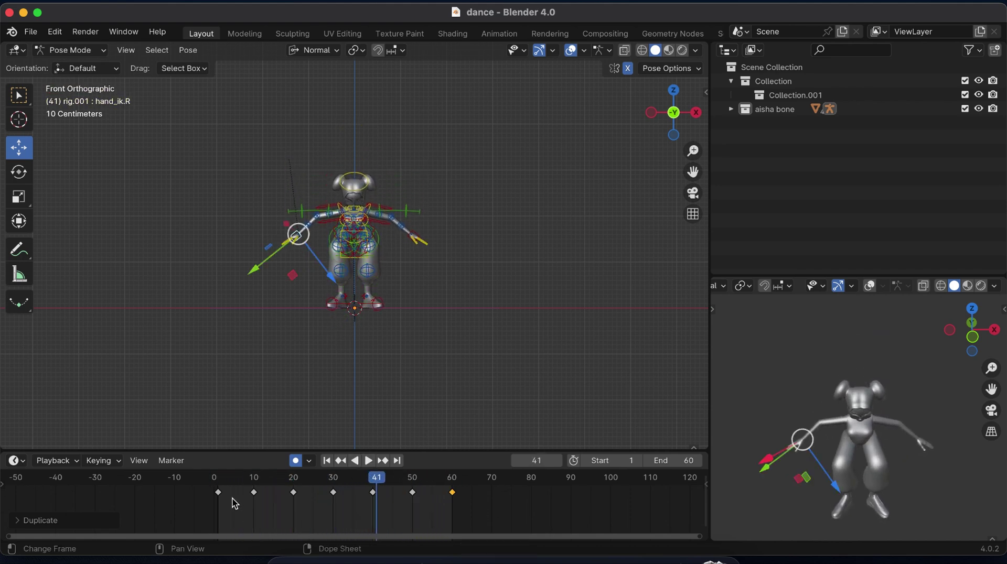
Step: At frame 4, rotate hand_ik.L until both mirrored hands point downward, and key both hands' location, rotation and scale
left_click(219, 491)
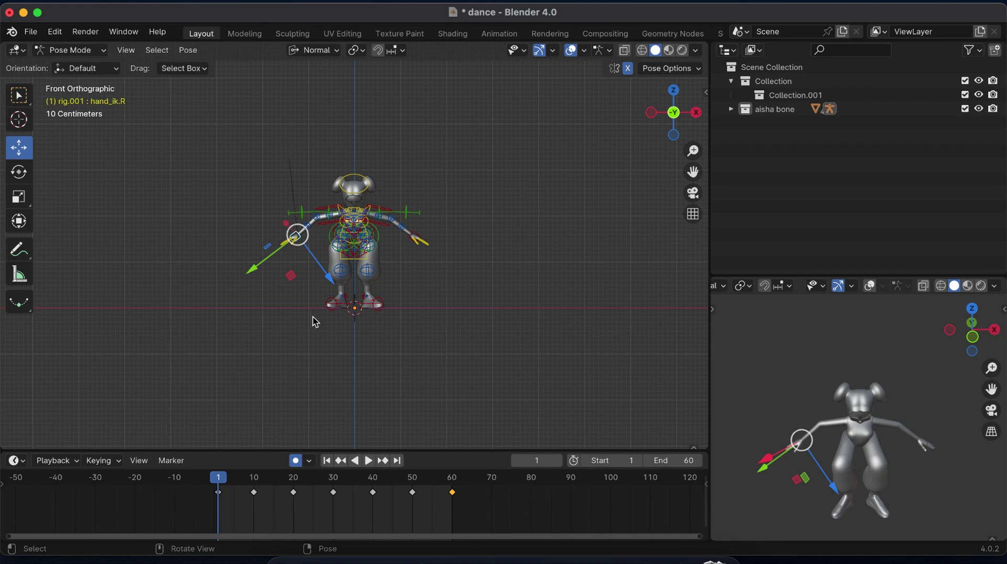
left_click(420, 241)
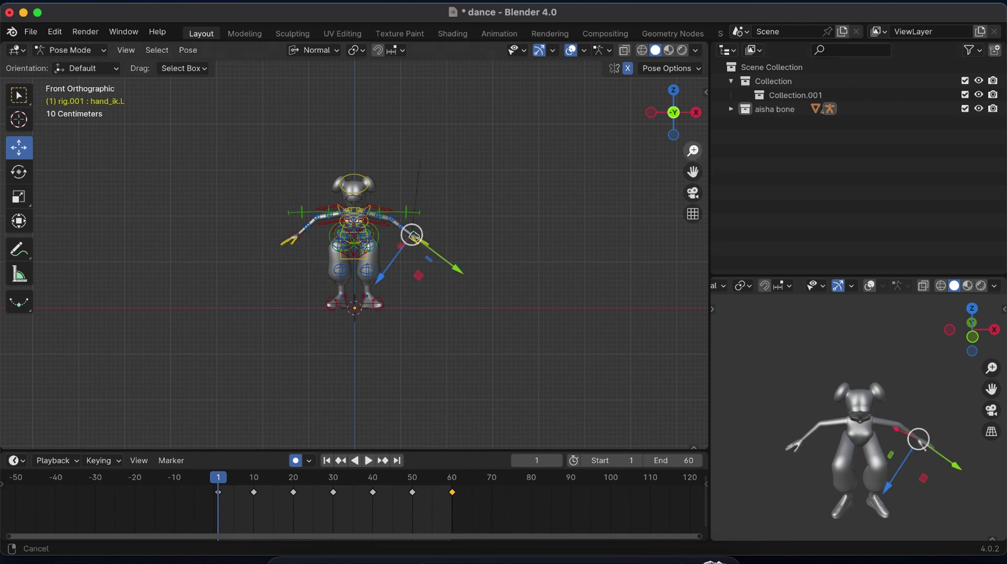
left_click_drag(693, 152, 693, 123)
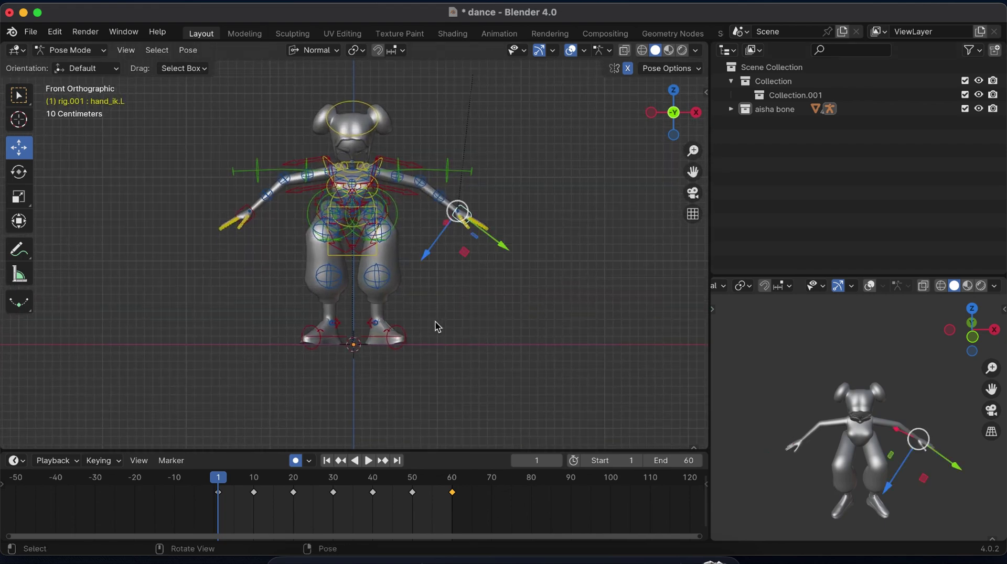
key("space")
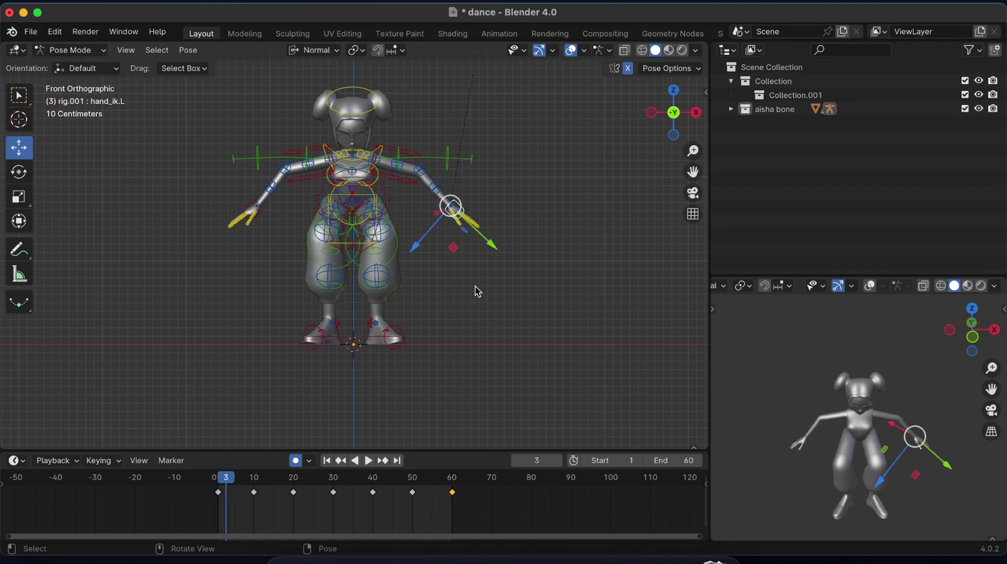
key("r")
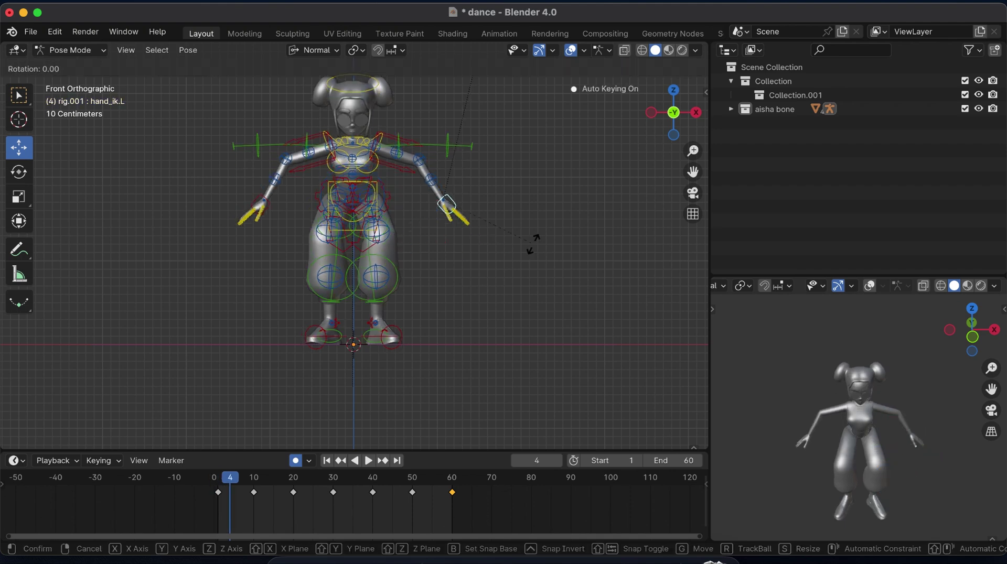
left_click(480, 294)
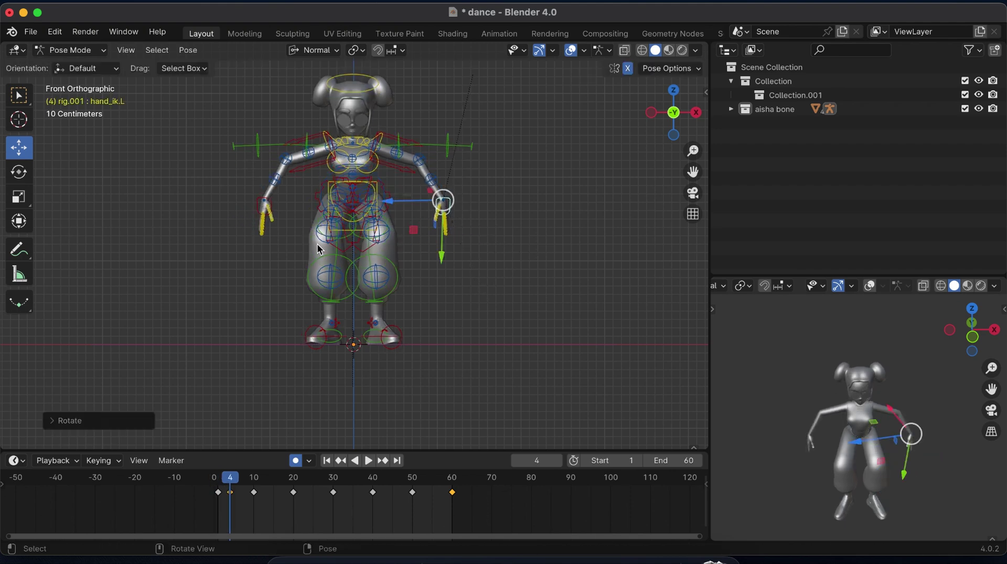
left_click(261, 207, "shift")
key("i")
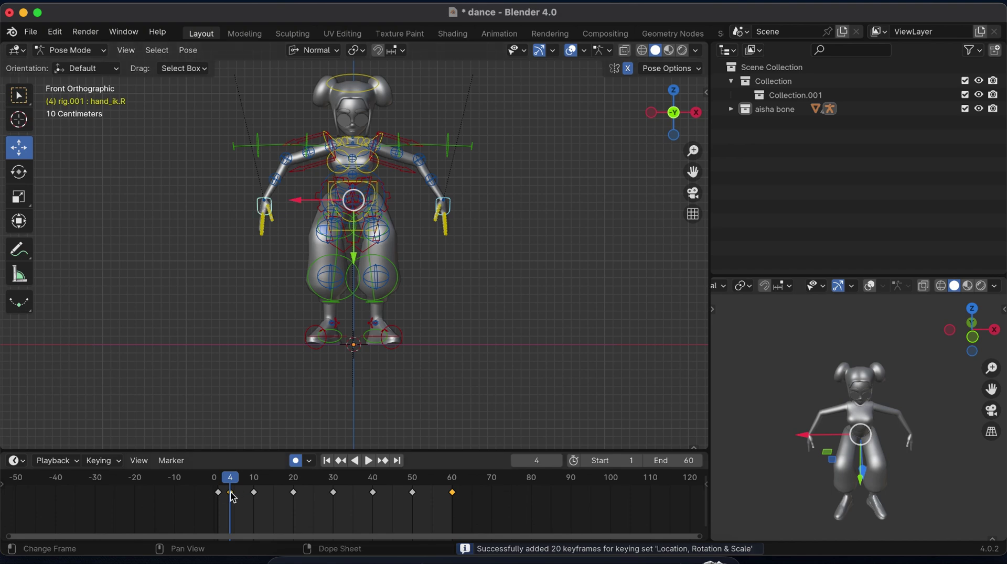
Step: Duplicate both hand bones' frame 4 keyframe to frames 24 and 44
key("g")
left_click(306, 504)
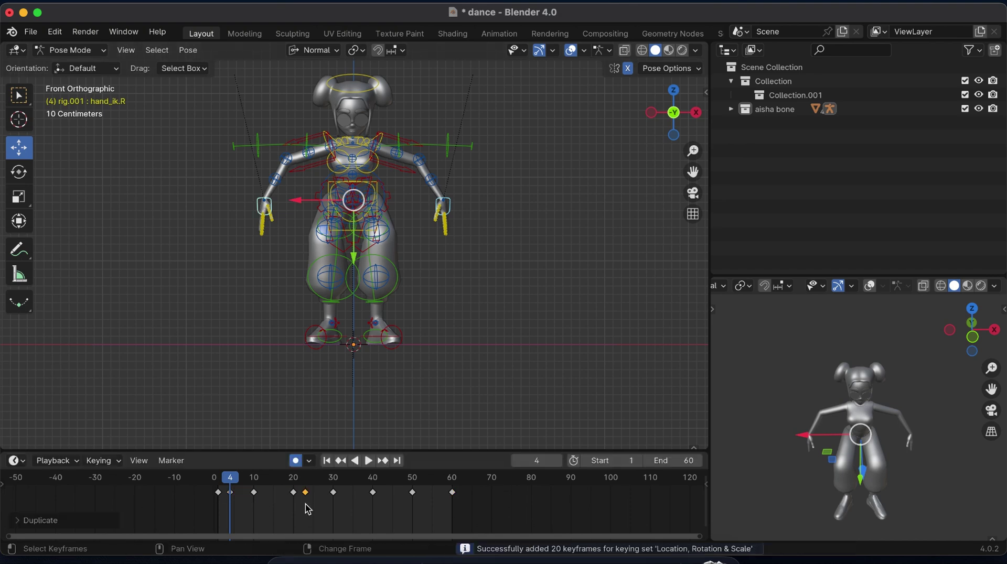
key("shift+d")
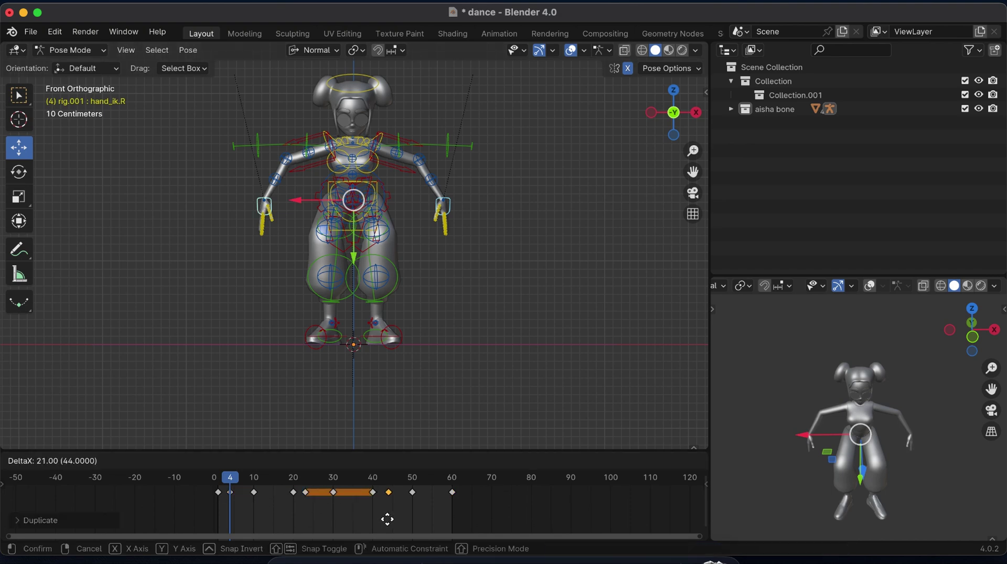
left_click(387, 520)
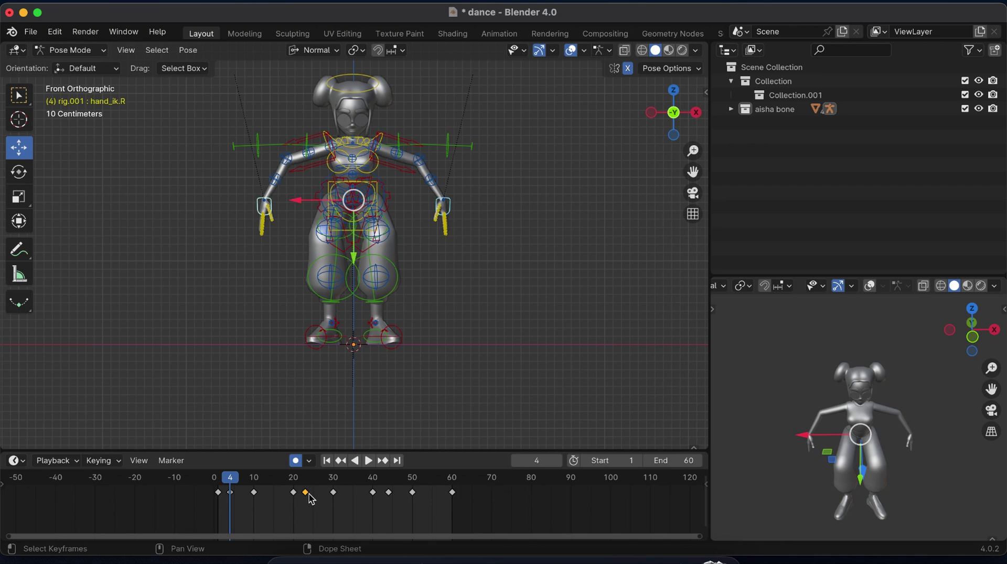
key("g")
left_click(315, 500)
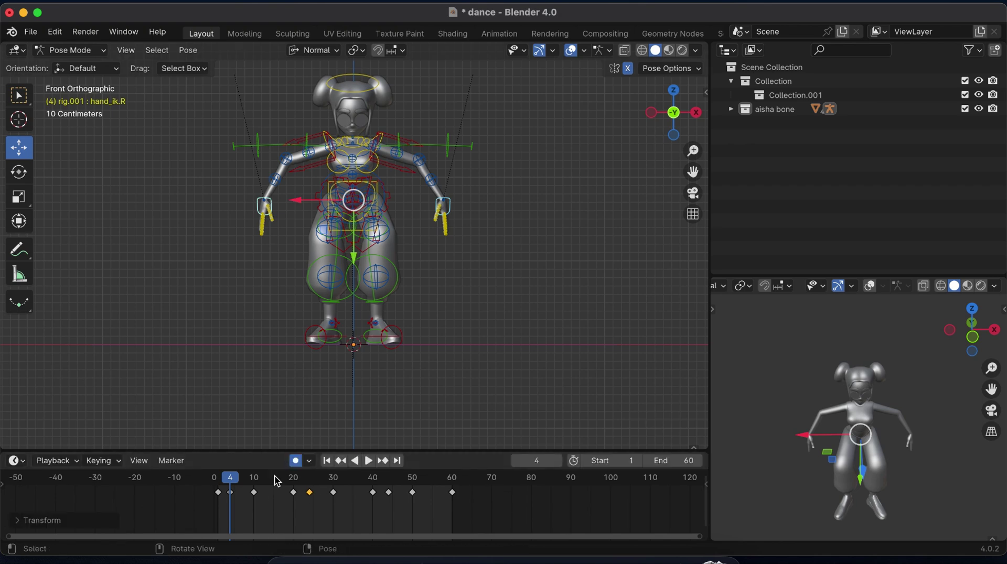
Step: At frame 14, rotate hand_ik.L until both mirrored hands point downward, and key both hands' location, rotation and scale
key("Right")
key("Right")
key("Right")
key("Right")
key("Right")
key("Right")
key("Right")
key("Right")
key("Right")
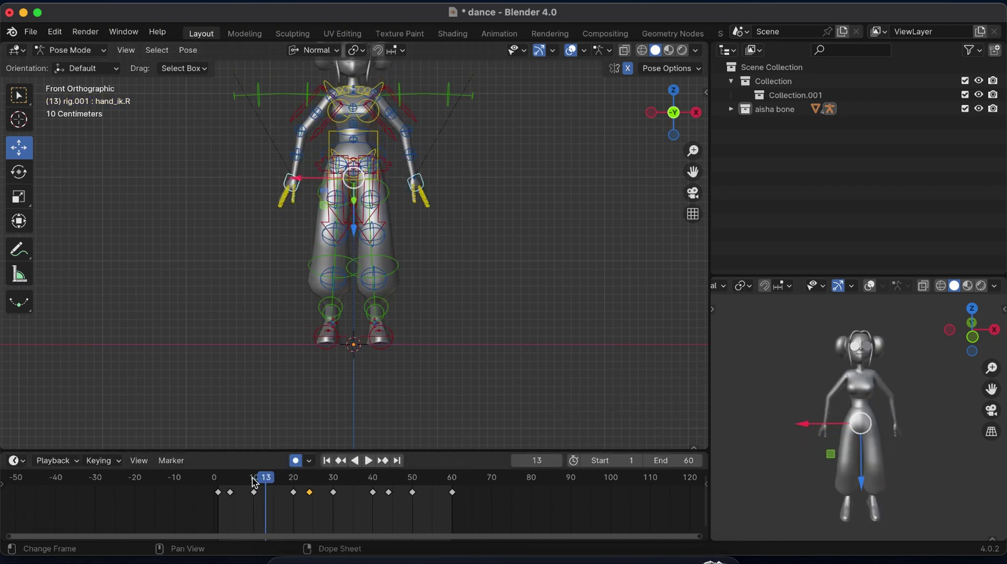
left_click(254, 481)
key("Right")
key("Right")
key("Right")
key("Right")
key("r")
left_click(505, 233)
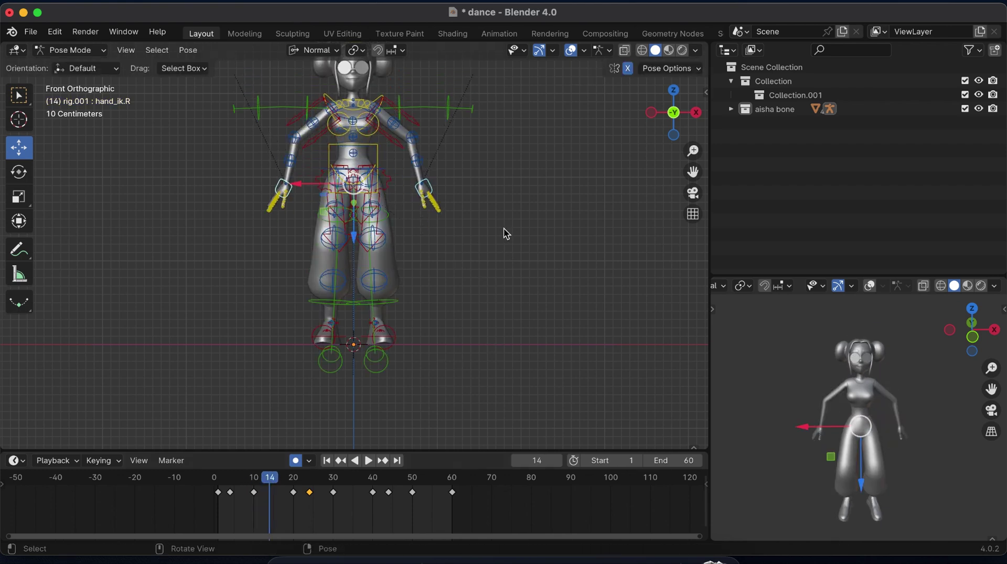
left_click(430, 188)
key("r")
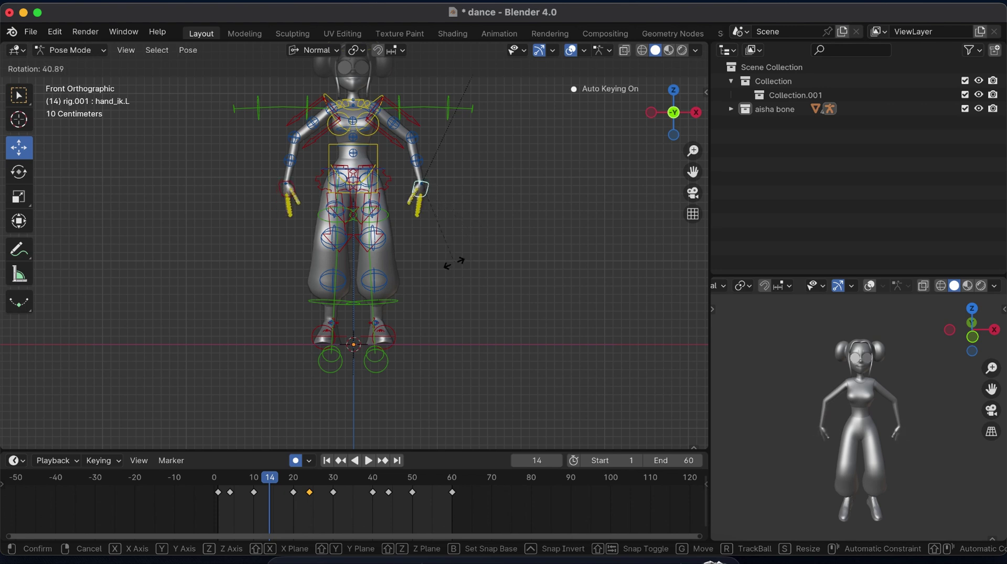
left_click(459, 264)
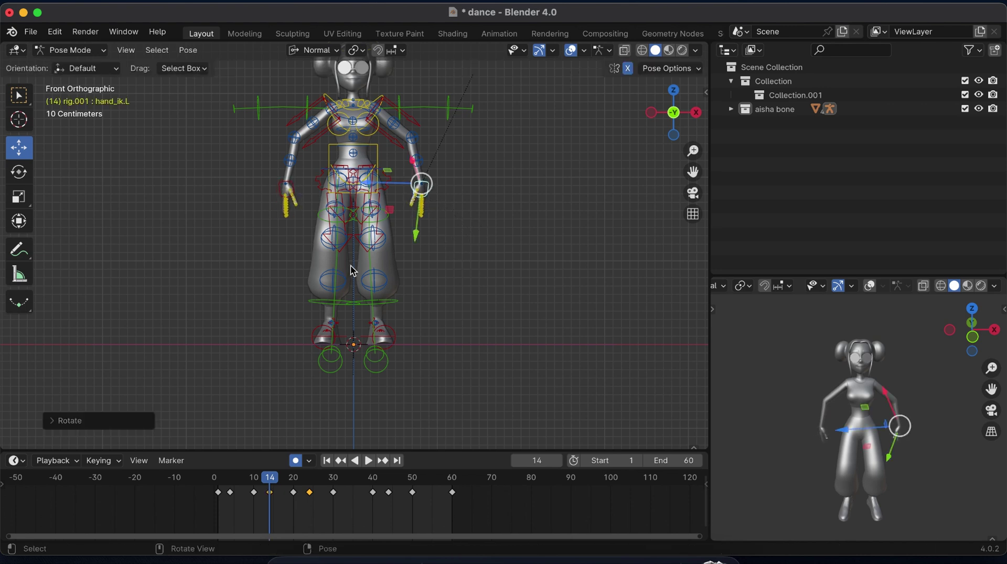
left_click(284, 193)
key("i")
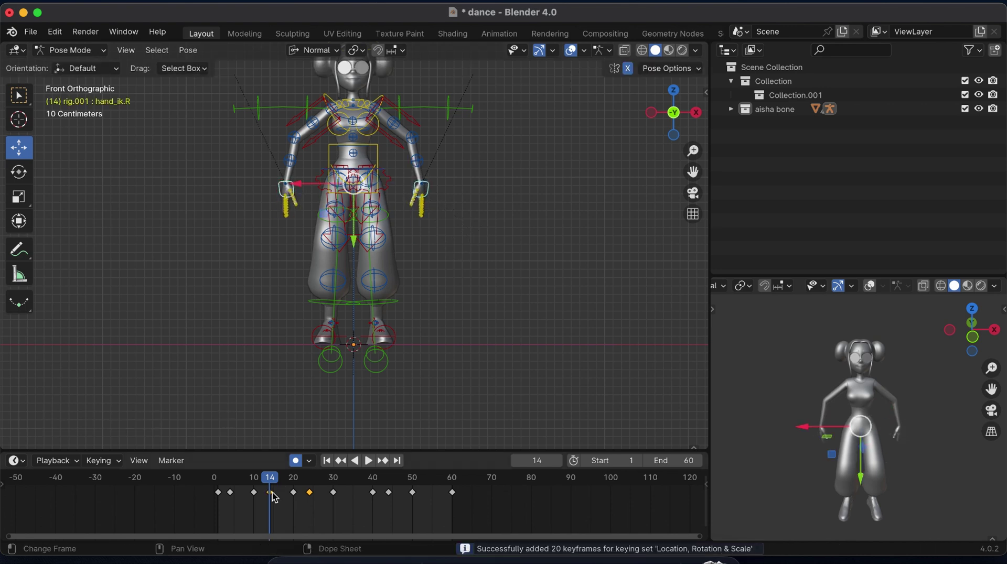
Step: Duplicate both hand bones' frame 14 keyframe to frames 34 and 54, and preview the playback
key("g")
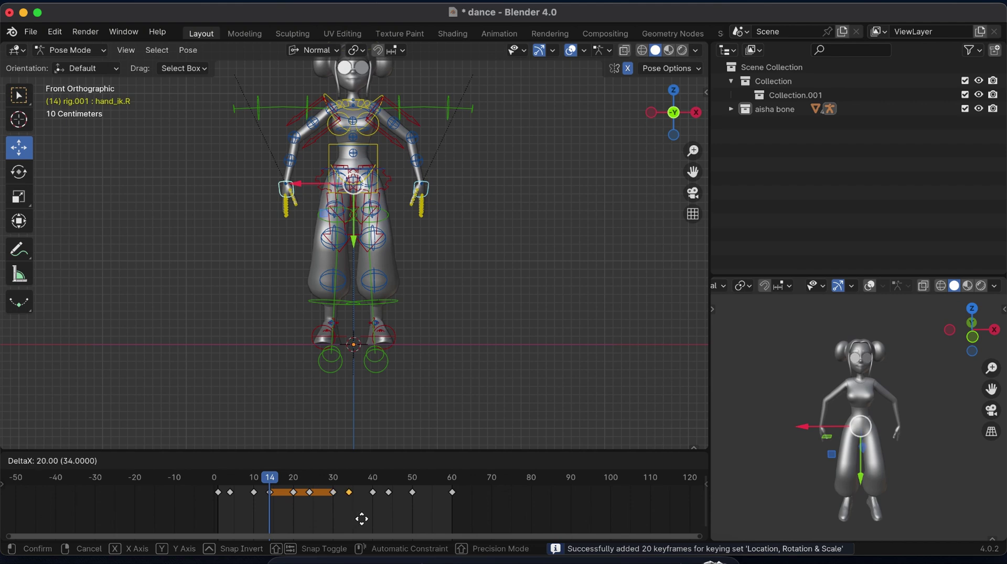
left_click(362, 521)
key("shift+d")
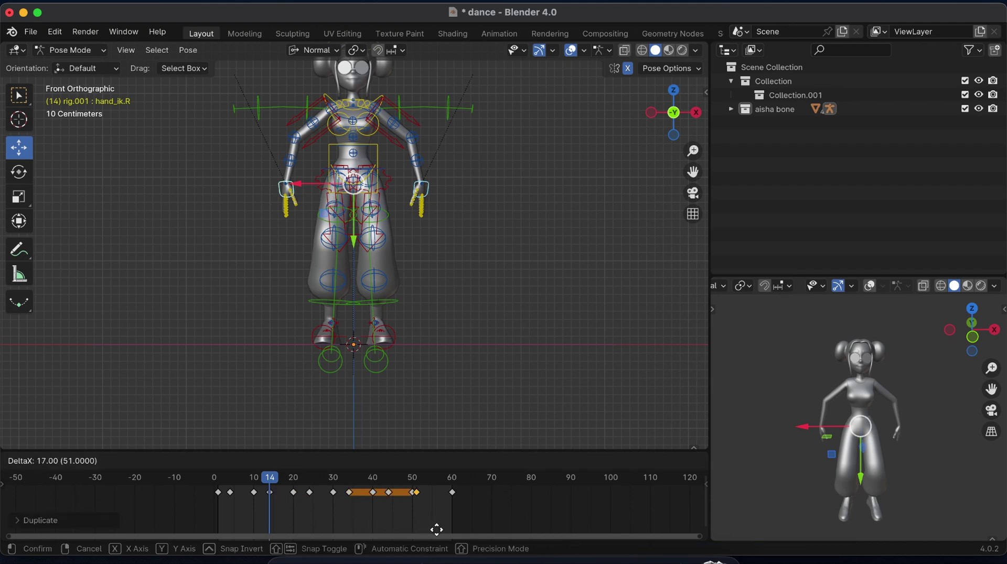
left_click(441, 532)
key("shift+Left")
key("space")
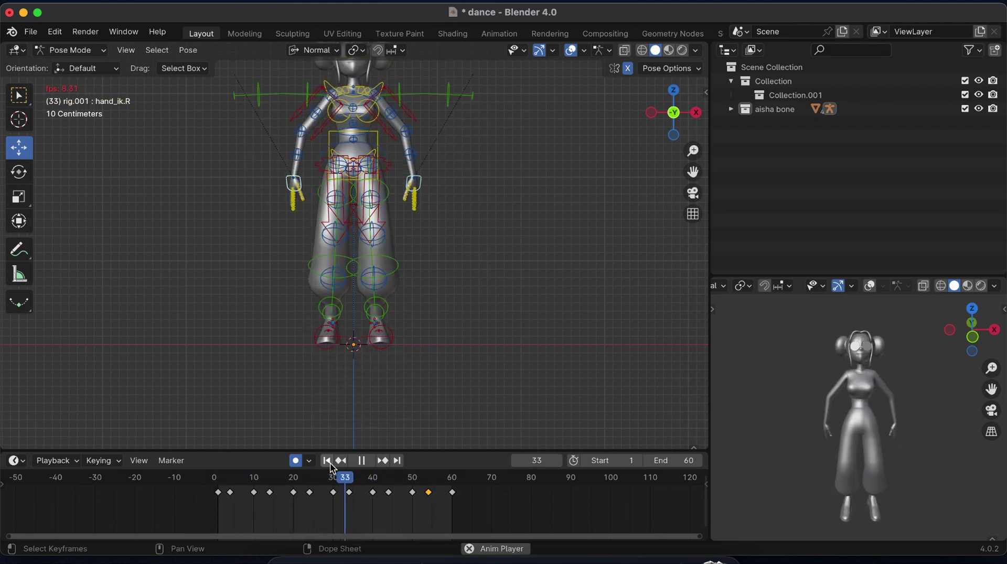
key("space")
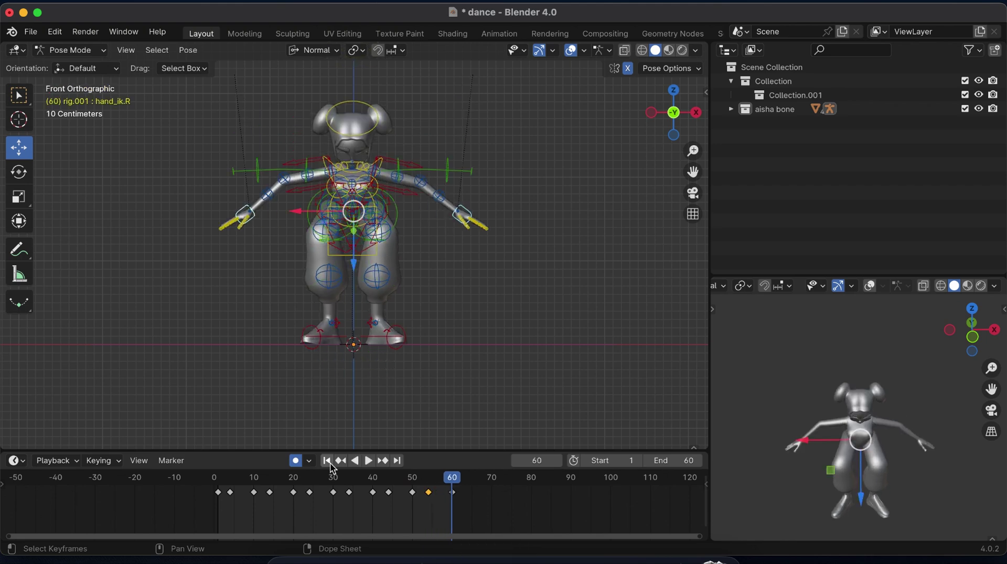
Step: Select the head bone and tilt it forward about its X axis at frame 3 so the face looks down
left_click(364, 102)
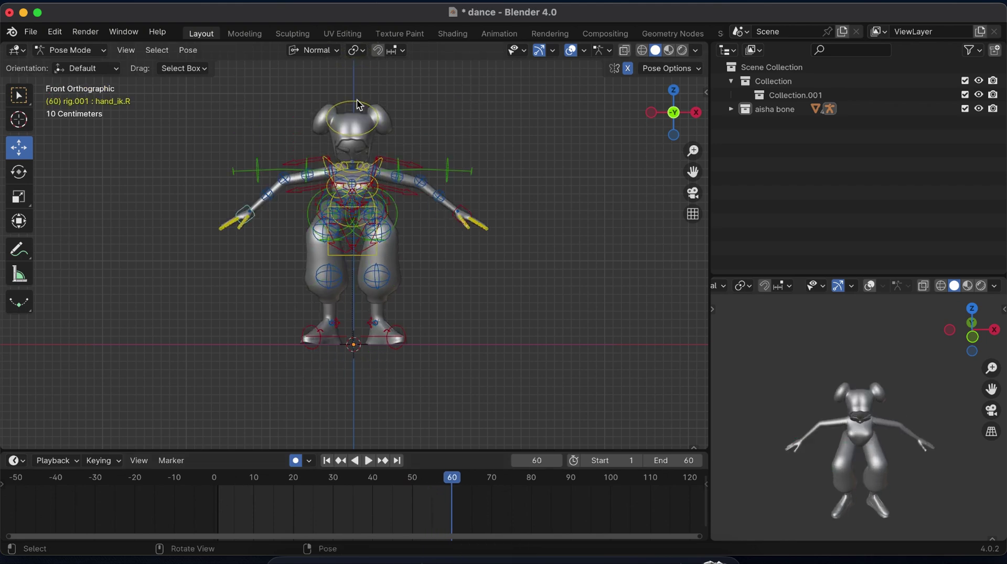
left_click(229, 489)
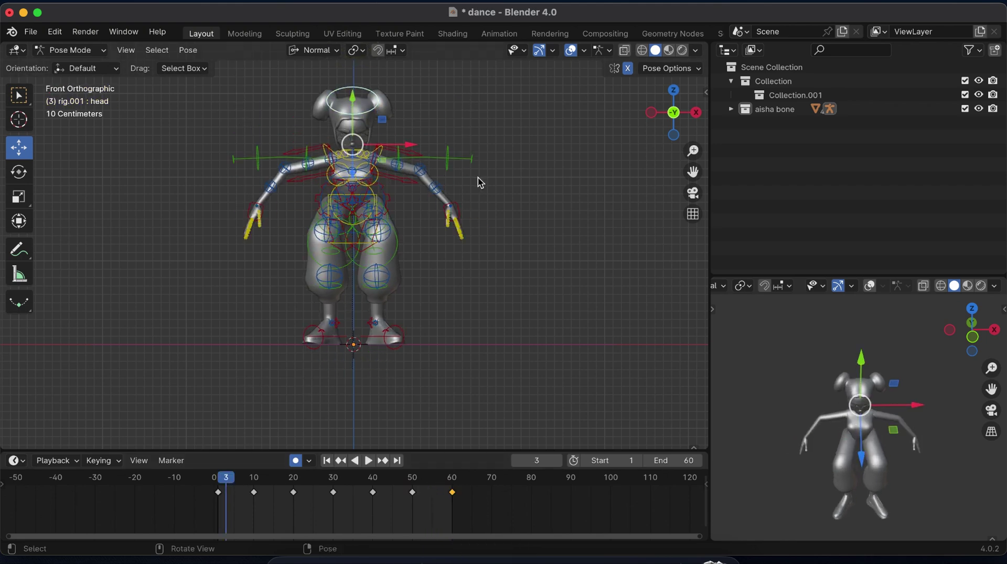
key("r")
key("x")
key("x")
left_click(467, 205)
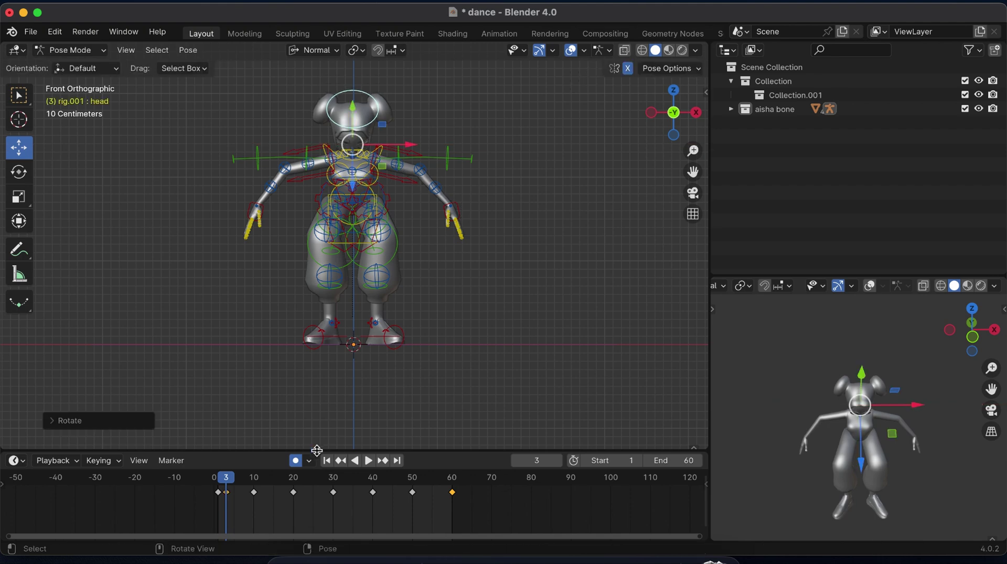
Step: At frame 23, tilt the head bone forward about its X axis
left_click(297, 486)
key("Right")
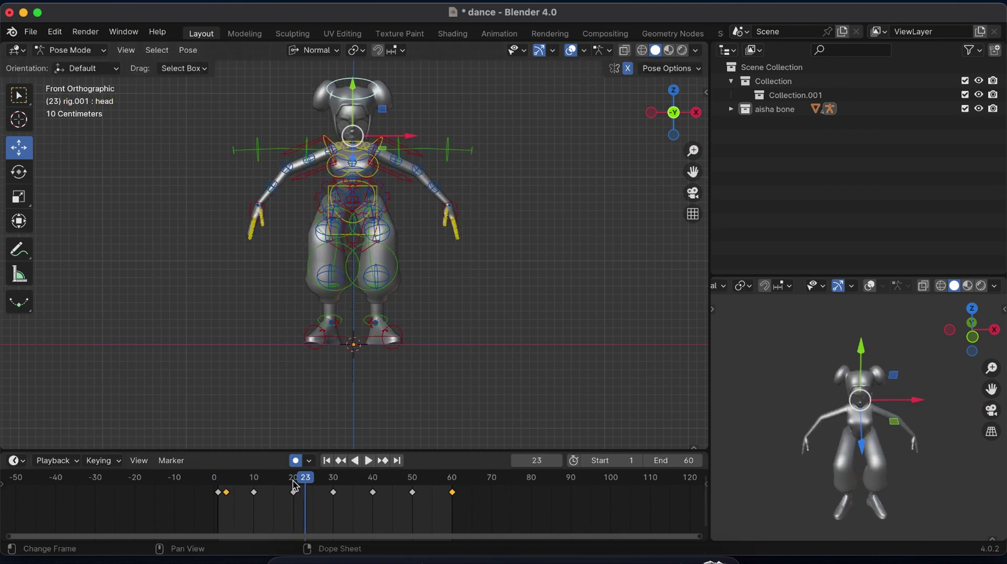
key("r")
key("x")
key("x")
left_click(435, 331)
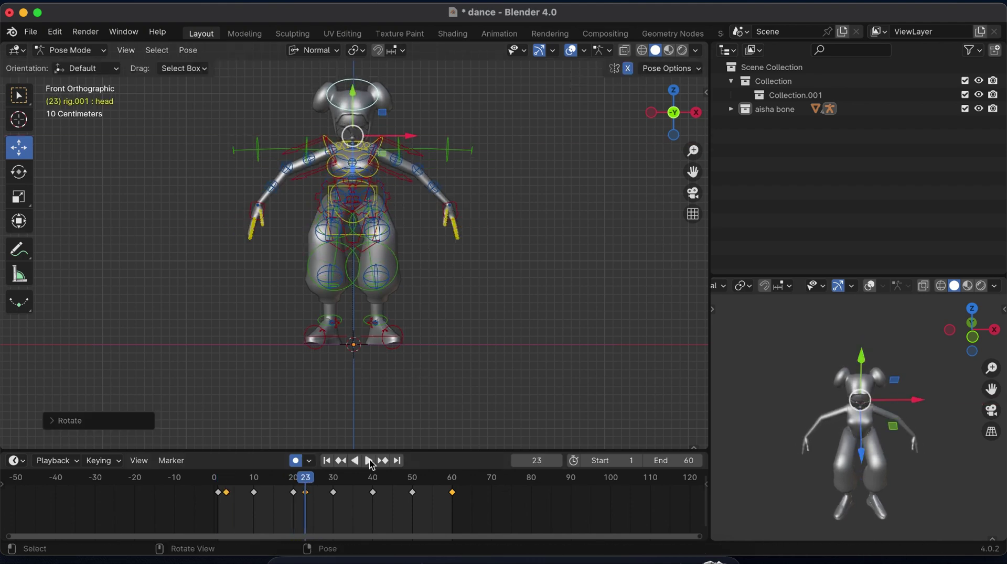
Step: At frame 43, tilt the head bone forward, and preview the dance from frame 1
left_click(378, 482)
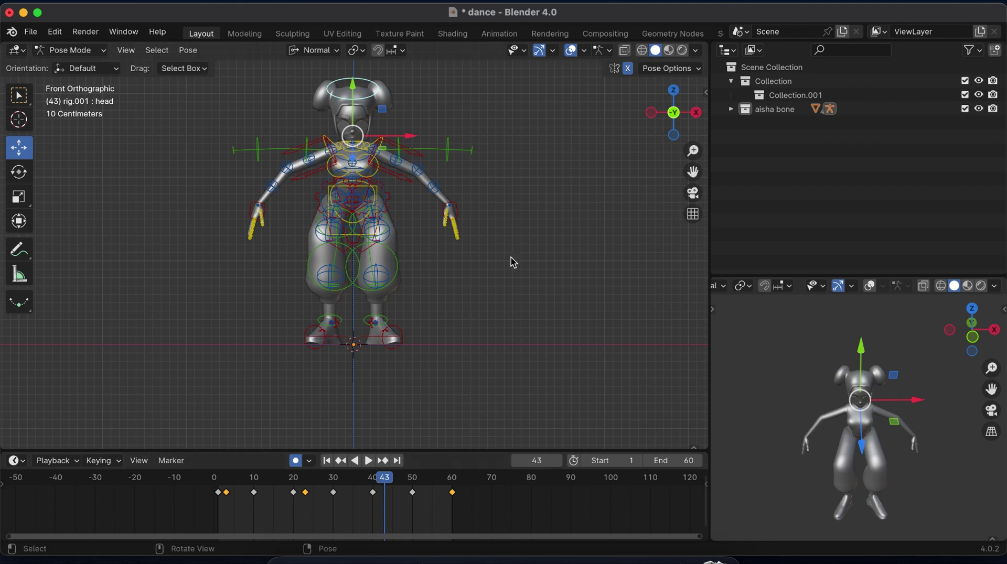
key("r")
left_click(450, 394)
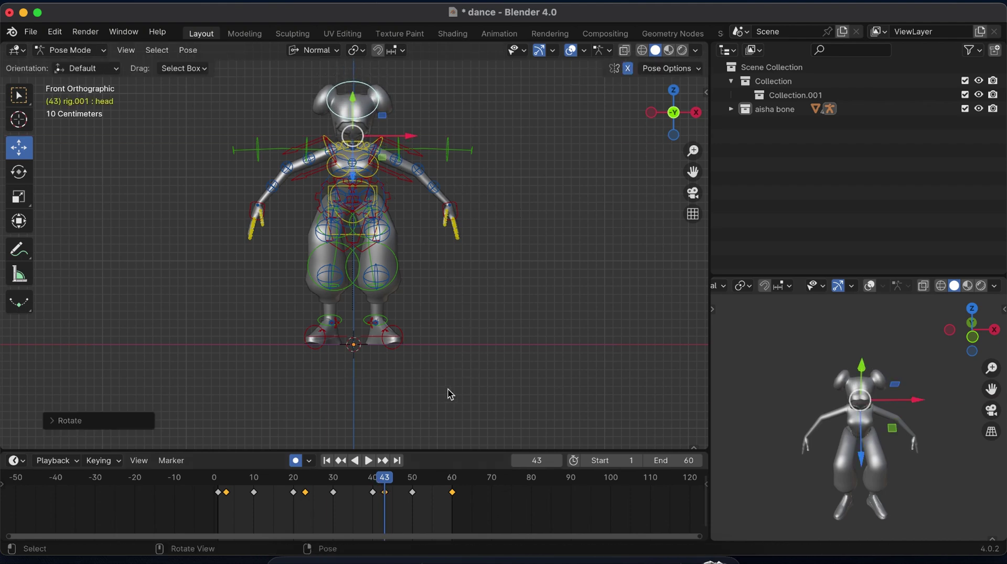
left_click(220, 481)
key("space")
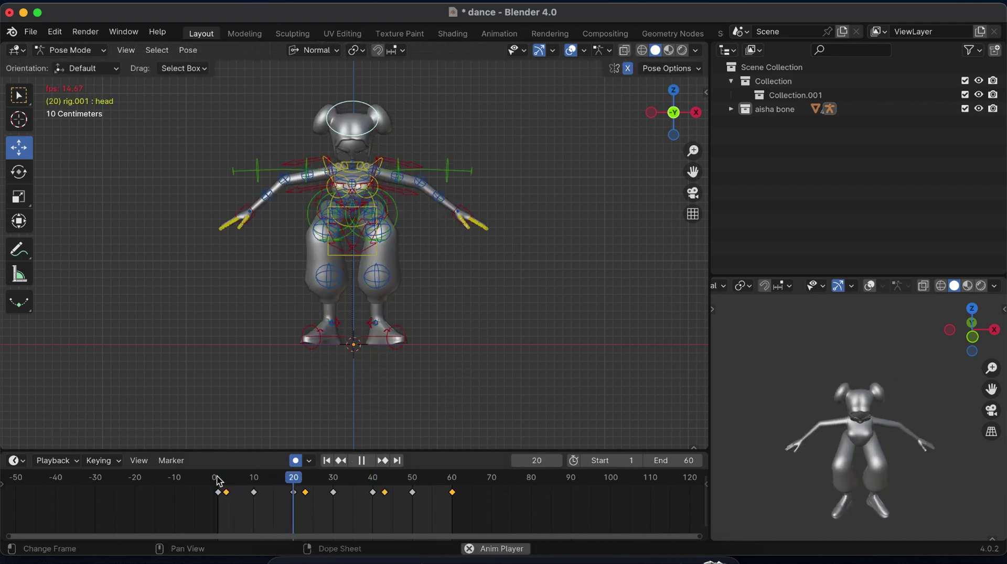
key("space")
Step: At frame 13, tilt the head bone backward about its X axis so the face looks up
left_click(257, 482)
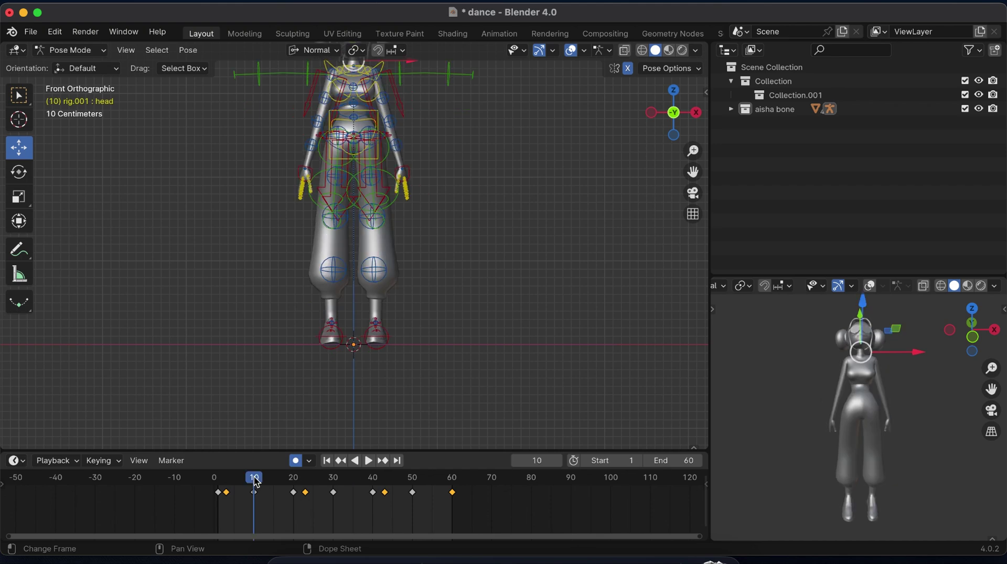
left_click_drag(693, 173, 679, 266)
key("Right")
key("Right")
key("Right")
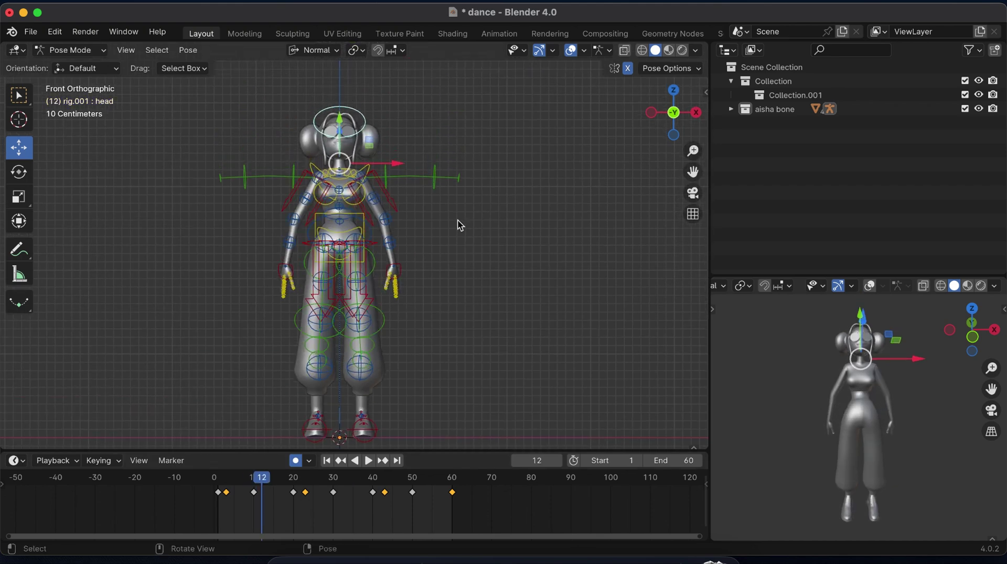
key("r")
key("x")
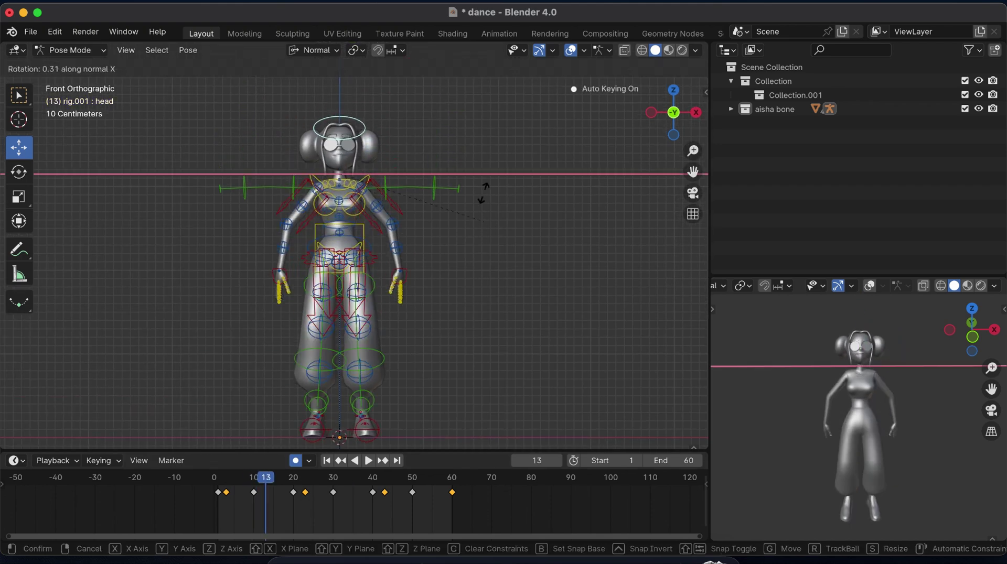
left_click(482, 162)
Step: At frame 34, tilt the head bone backward about its X axis
left_click(333, 482)
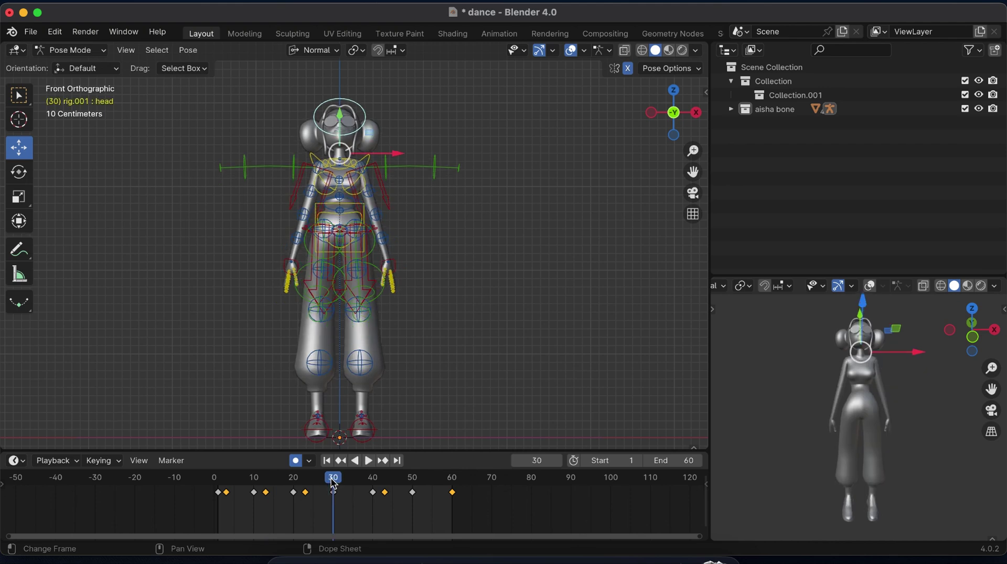
key("Right")
key("Right")
key("r")
key("x")
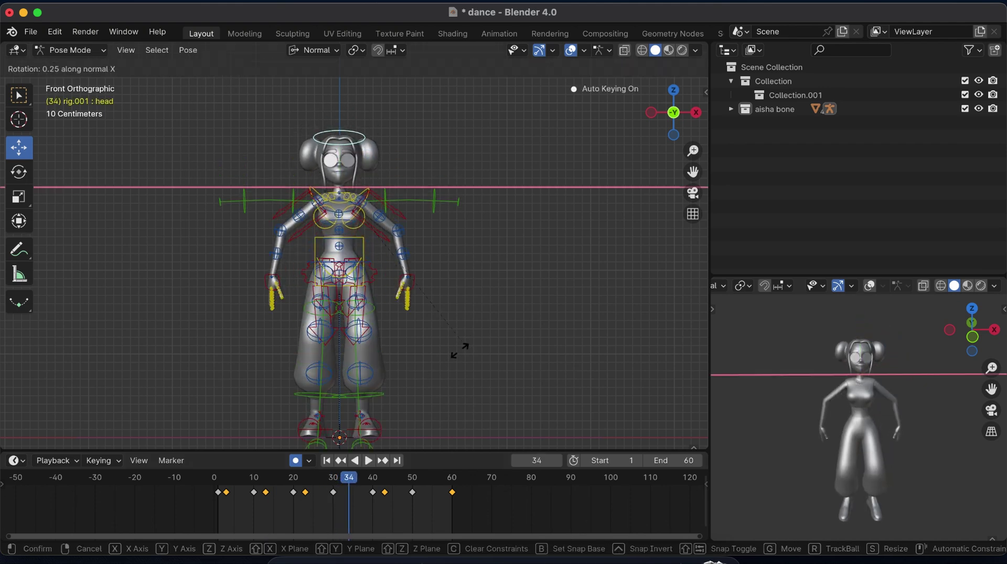
left_click(475, 261)
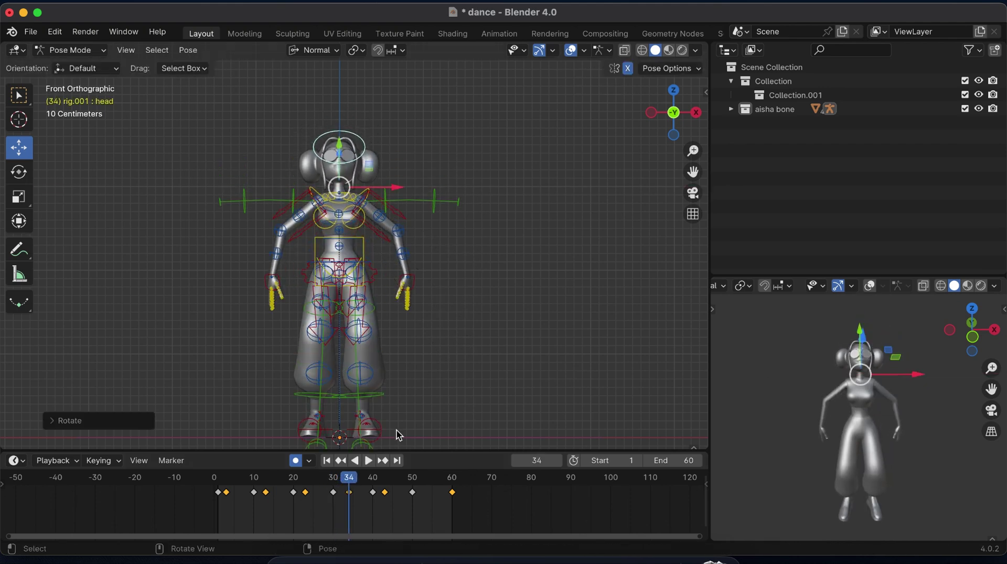
Step: At frame 53, tilt the head bone backward about its X axis, and preview the dance
left_click_drag(414, 487, 424, 487)
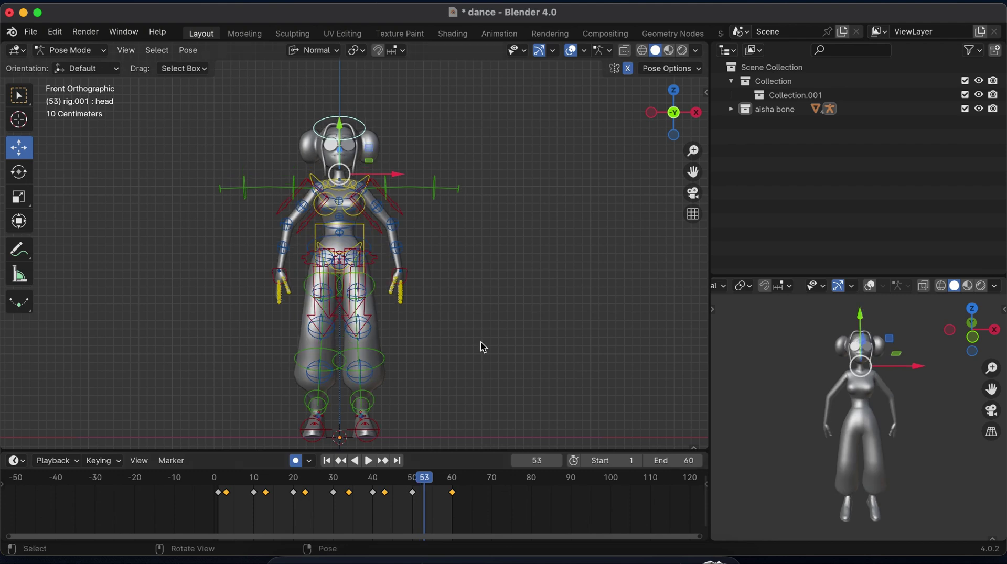
key("r")
key("x")
left_click(455, 348)
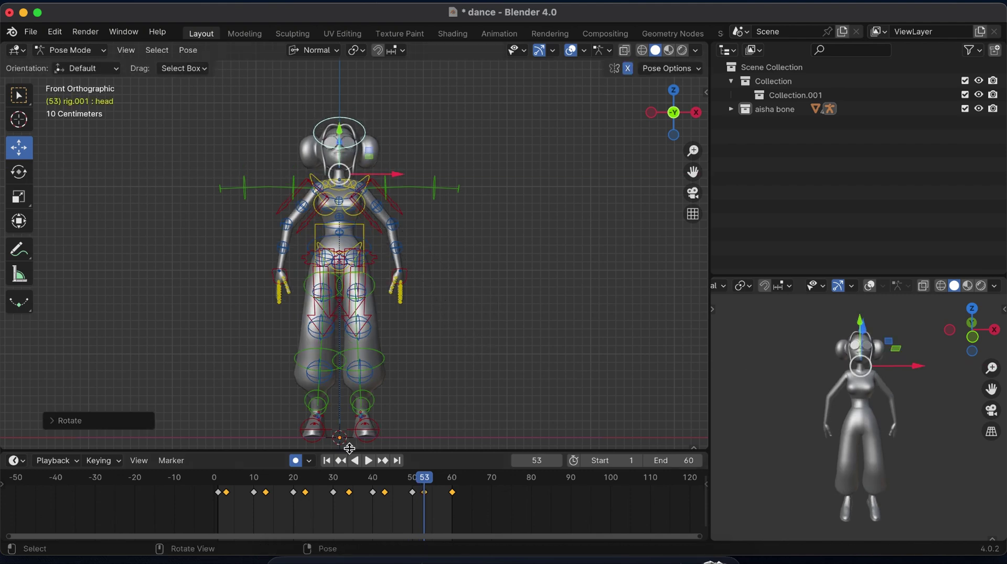
left_click(368, 463)
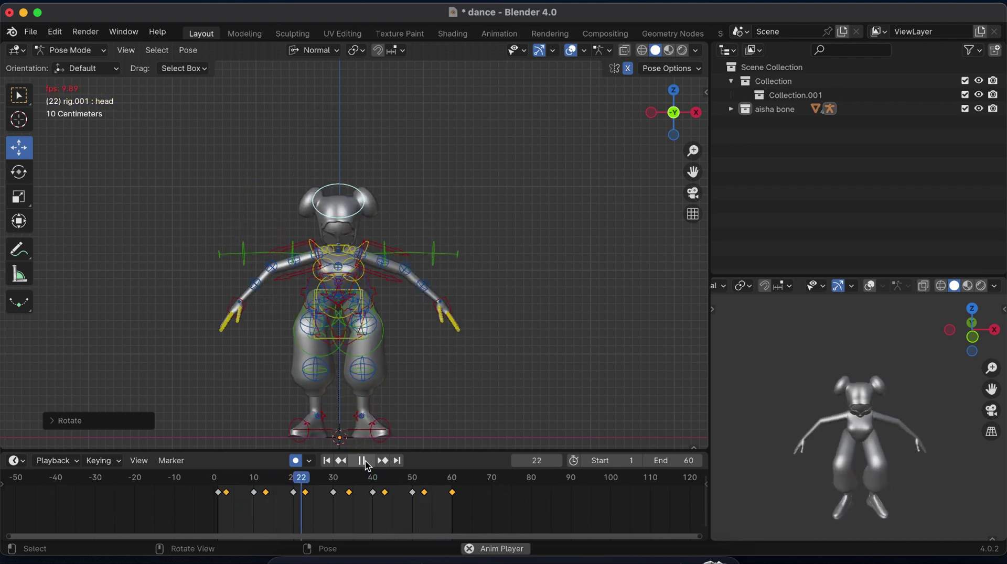
left_click(368, 464)
Step: At frame 10, lift the foot_ik.L bone off the ground and rotate it about X so the toes point down
left_click(357, 442)
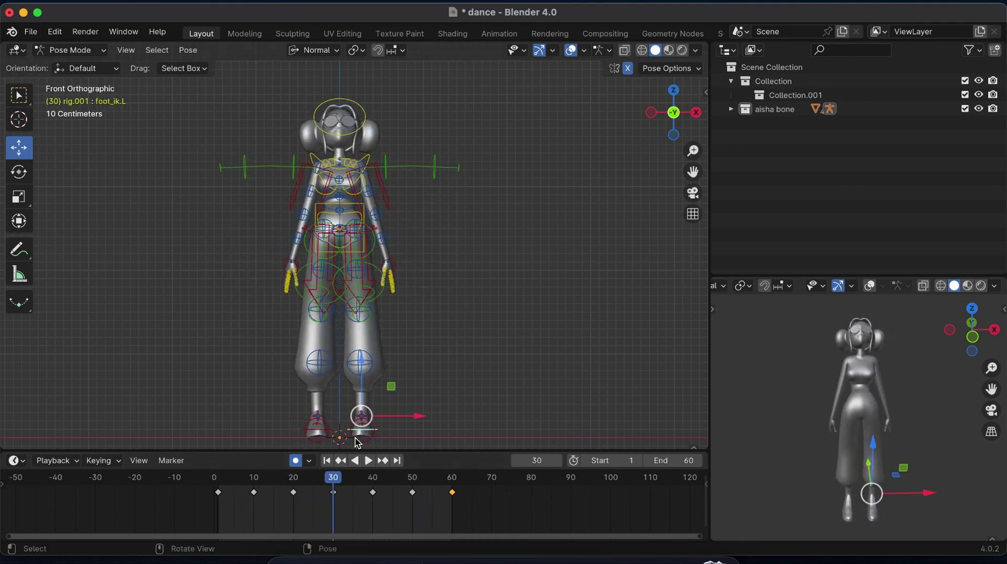
key("g")
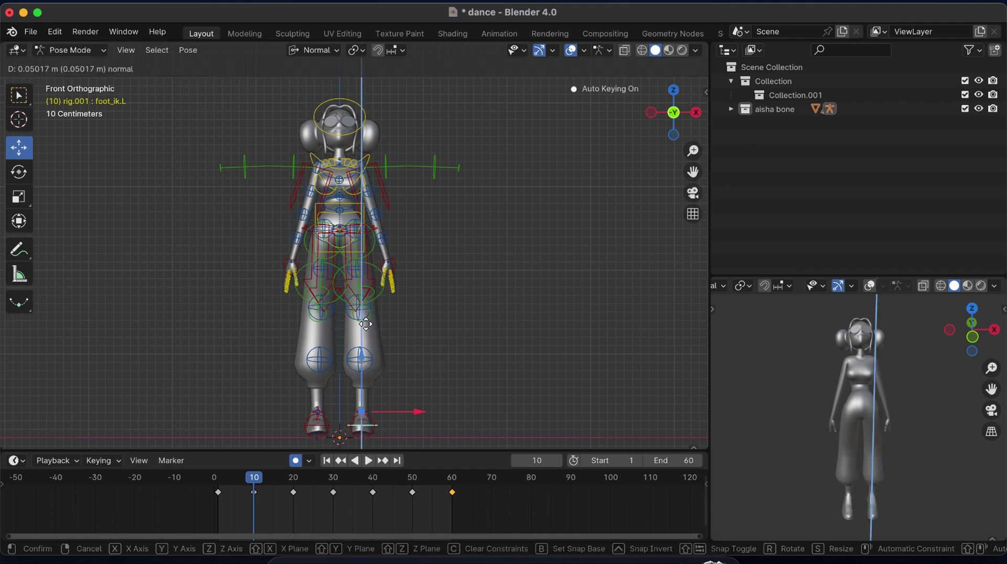
key("Escape")
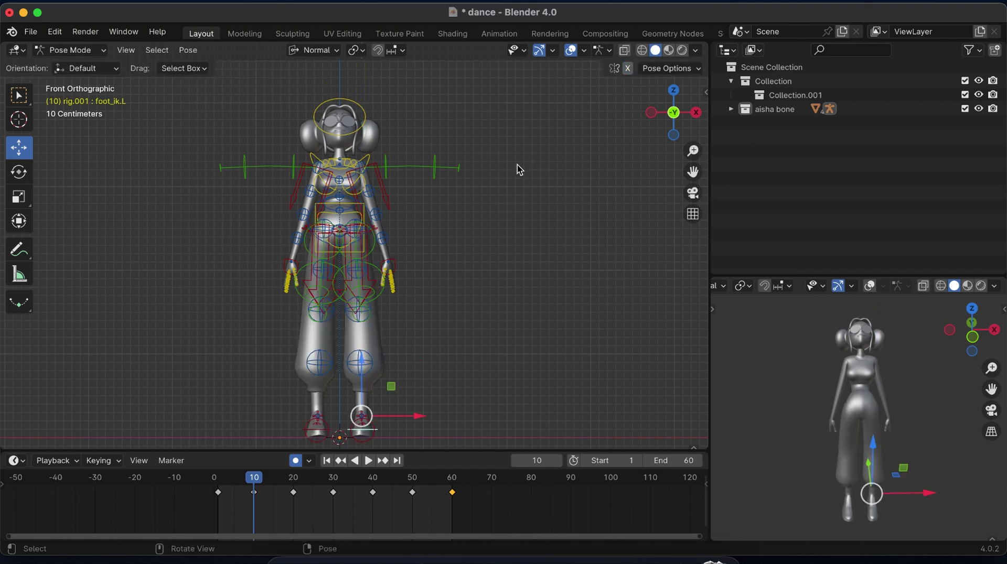
left_click_drag(366, 372, 364, 335)
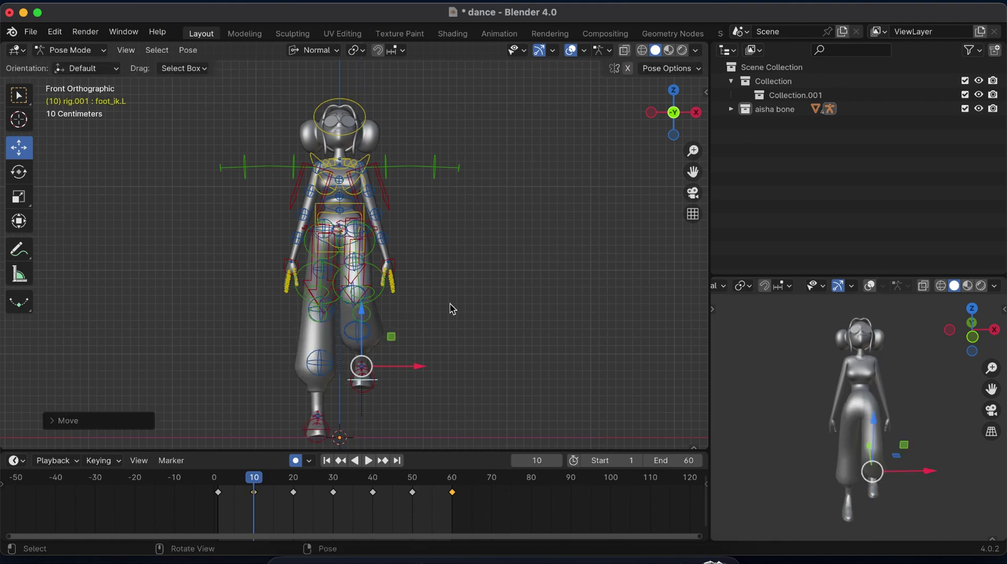
key("r")
key("x")
left_click(377, 316)
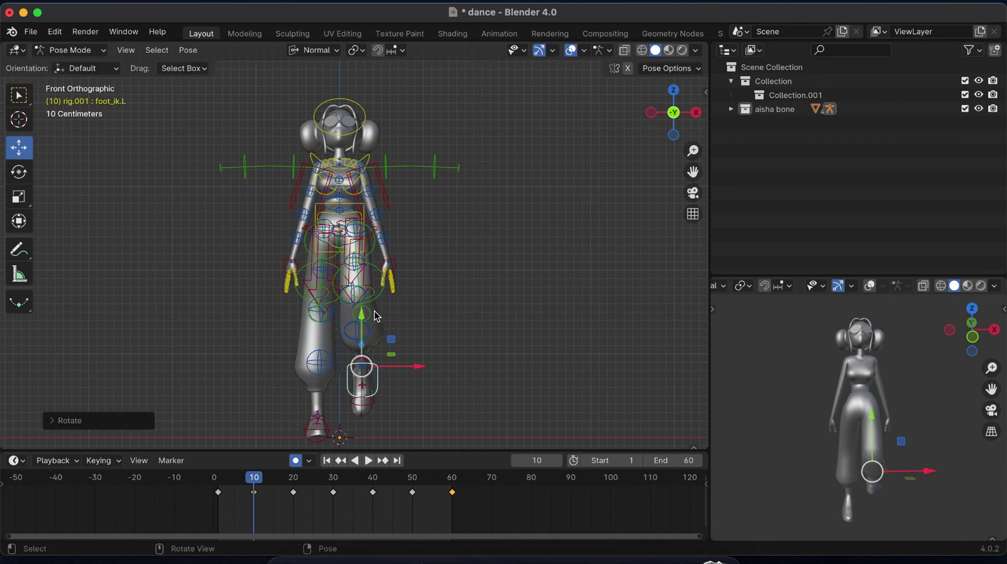
Step: At frame 10, move the shin_tweak.L bone outward along X to push the left knee to the side
left_click(350, 310)
left_click(350, 306)
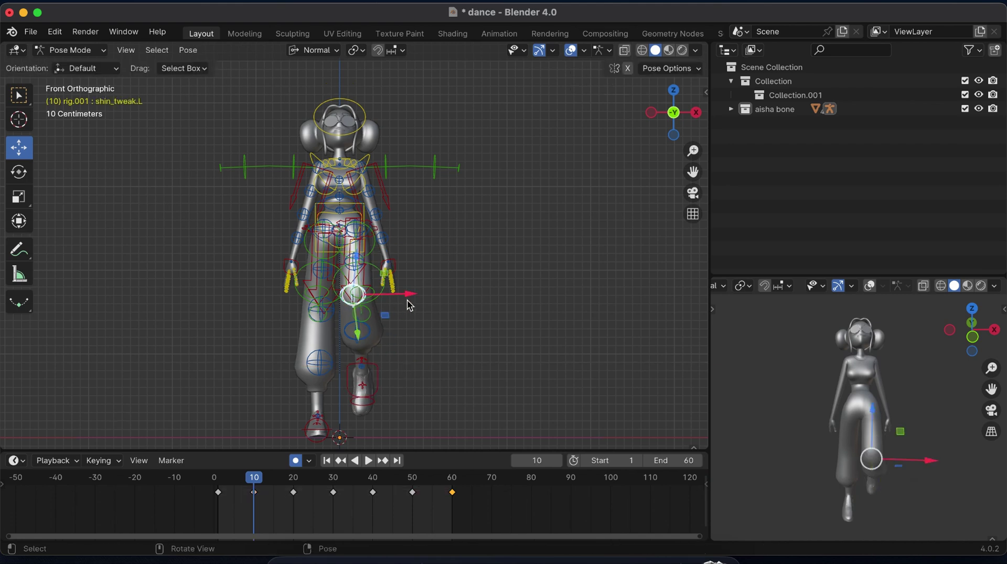
left_click_drag(405, 299, 438, 296)
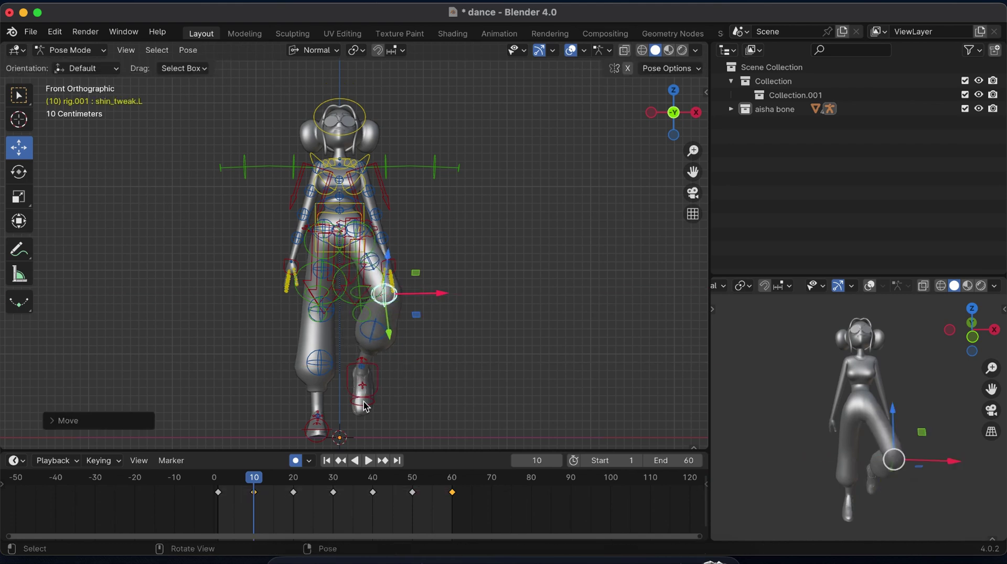
Step: Play the dance from frame 1 to check the left leg lift
left_click(221, 483)
key("space")
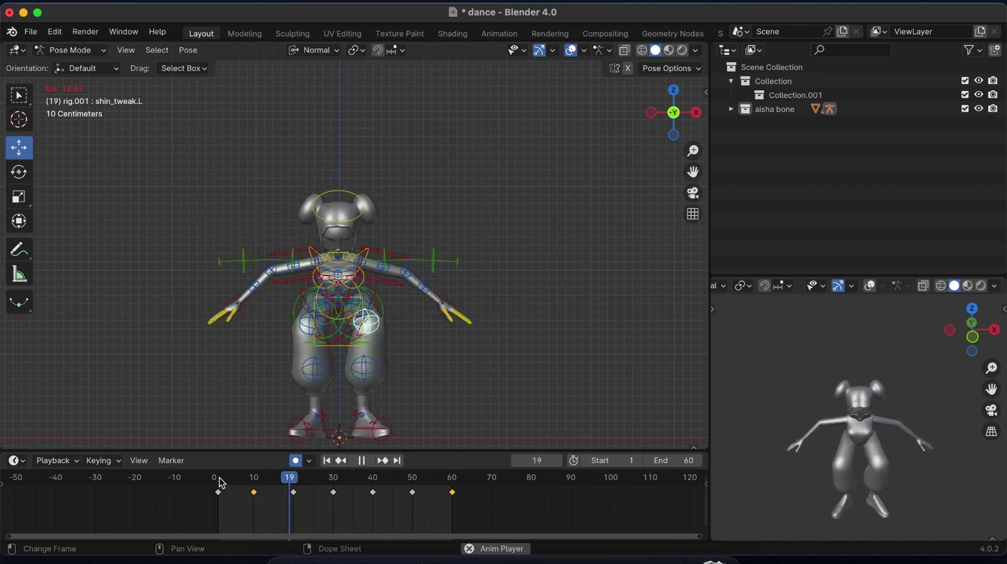
key("space")
left_click(255, 479)
left_click(218, 478)
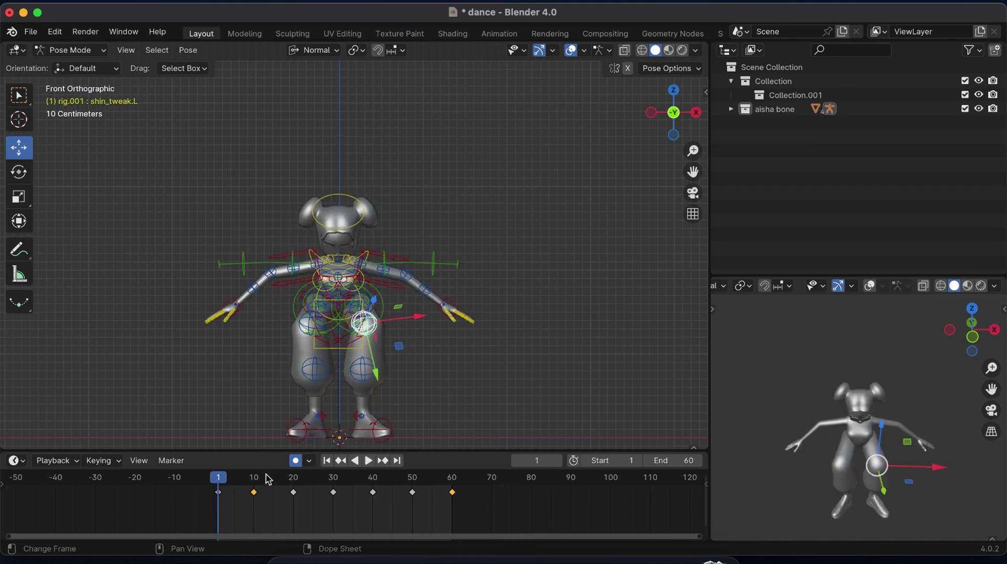
Step: Duplicate the foot_ik.L keyframe from frame 1 to frame 5, and preview the motion
left_click(362, 417)
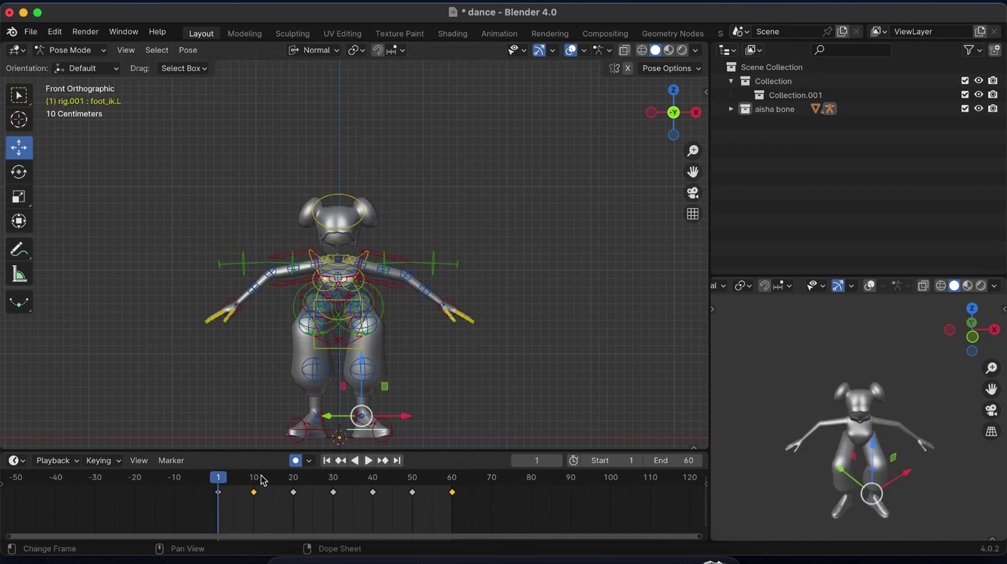
left_click(218, 493)
key("g")
left_click(249, 499)
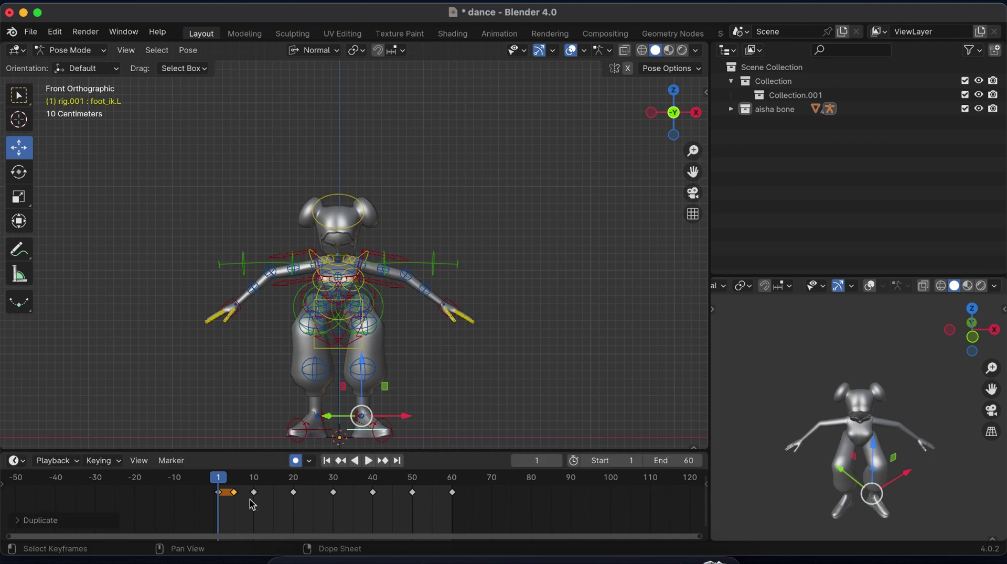
key("space")
key("space")
Step: Duplicate the foot_ik.L keyframe from frame 20 to frame 15, and play back the left foot lift
left_click(255, 481)
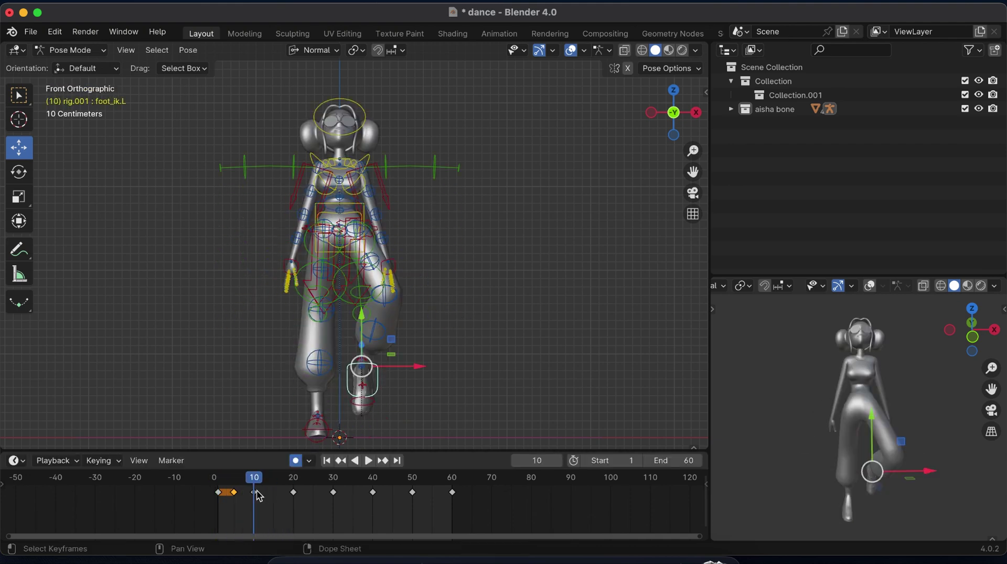
key("shift+d")
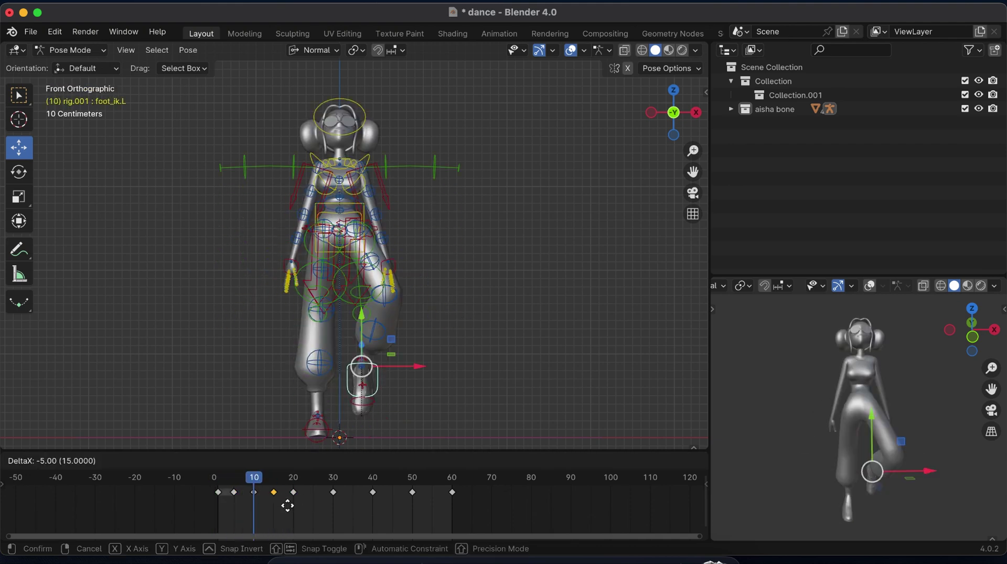
left_click(287, 506)
key("space")
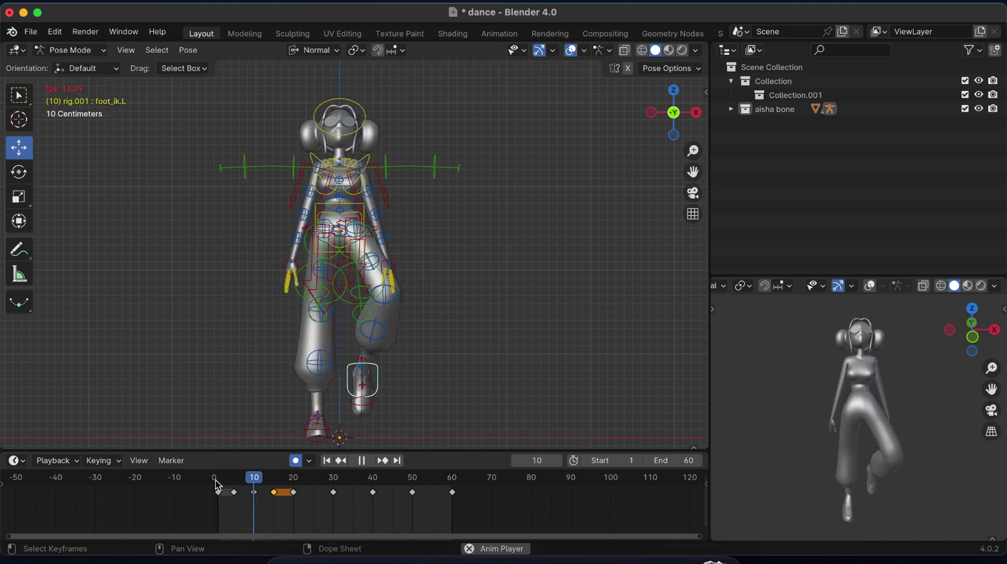
key("space")
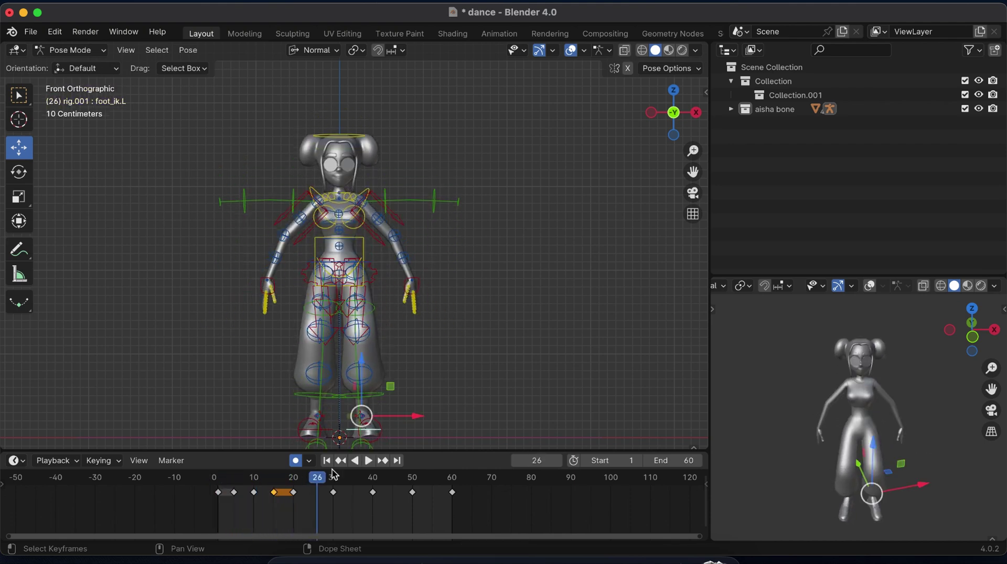
Step: At frame 30, lift the foot_ik.R bone off the ground and rotate it so the toes point down
left_click(311, 433)
key("Up")
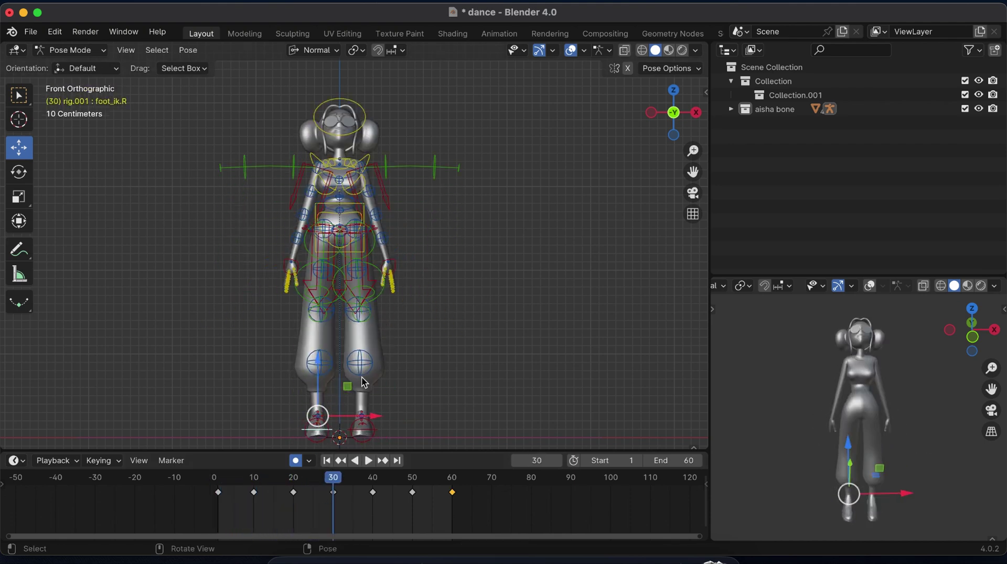
key("g")
left_click(416, 326)
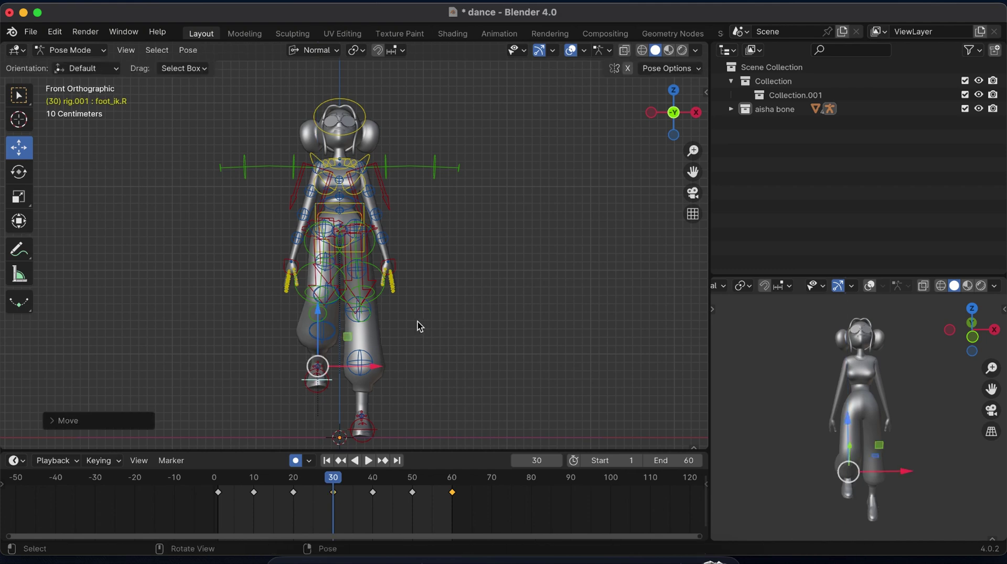
key("r")
key("Escape")
Step: At frame 30, move the shin_tweak.R bone outward along X by about 0.28 m
left_click(363, 313)
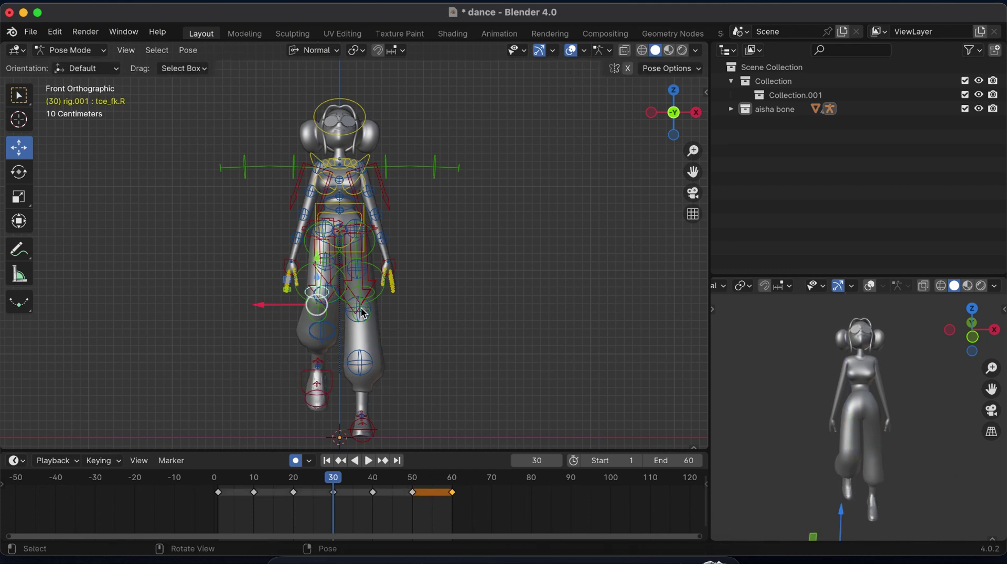
left_click(326, 294)
key("g")
key("x")
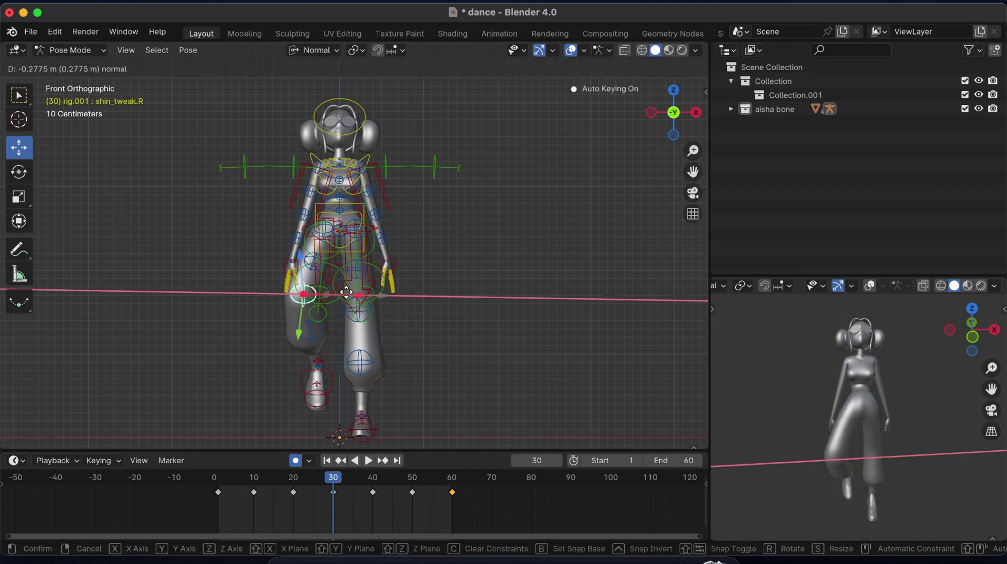
left_click(336, 388)
left_click(294, 493)
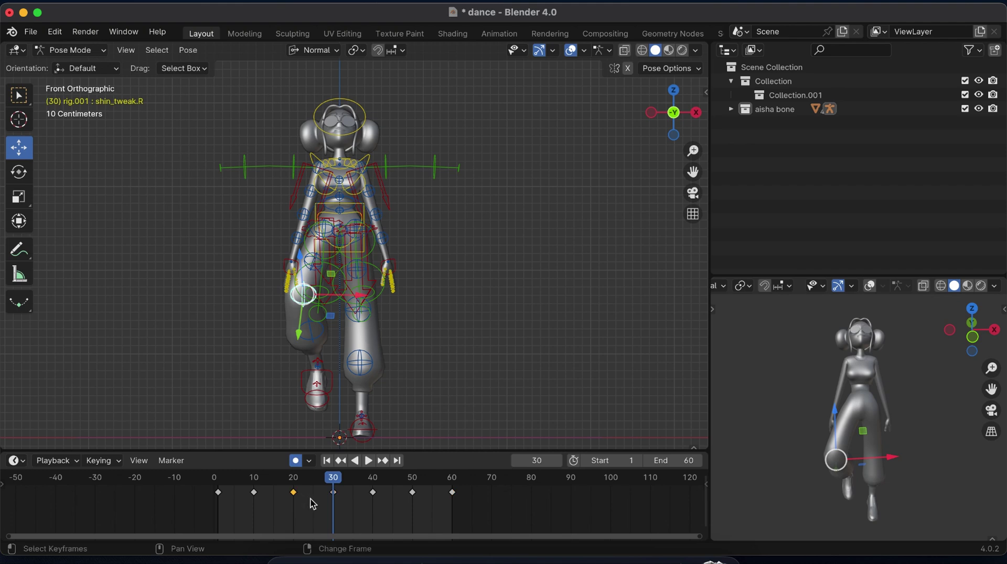
key("g")
key("Escape")
Step: Duplicate the foot_ik.R keyframes from frame 20 to frame 25 and from frame 40 to frame 35
left_click(334, 379)
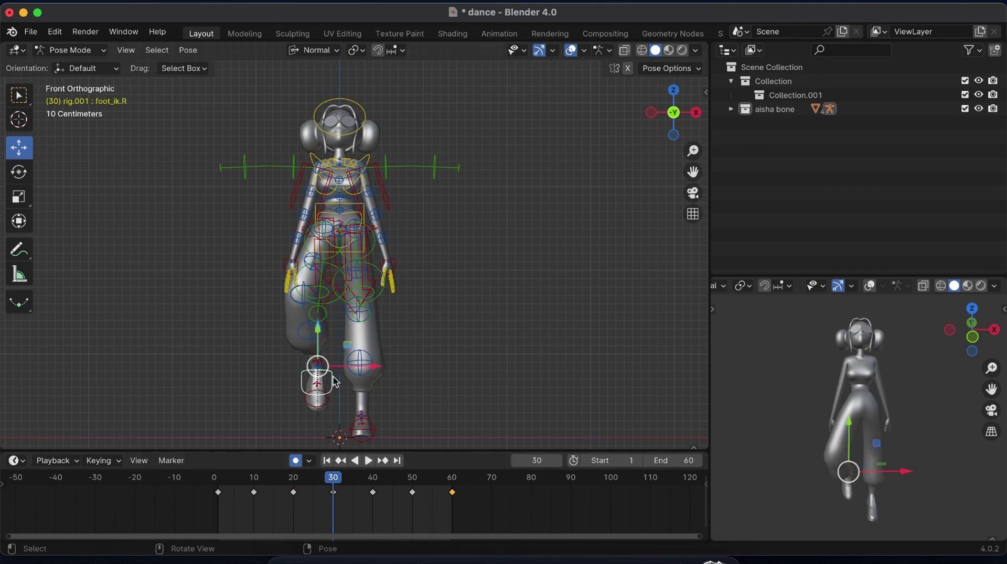
key("g")
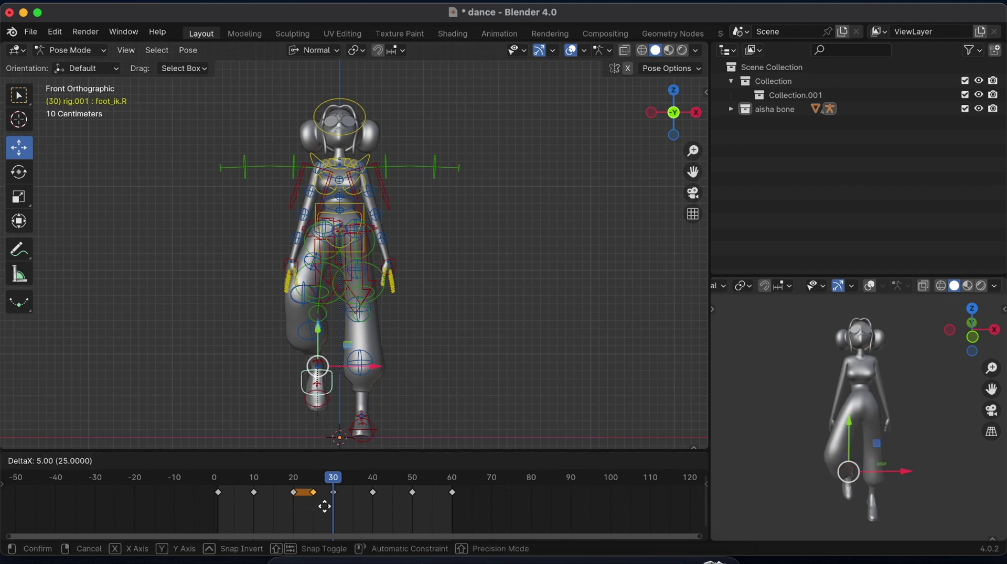
left_click(325, 507)
key("shift+d")
left_click(371, 507)
key("ctrl+z")
key("ctrl+z")
key("ctrl+z")
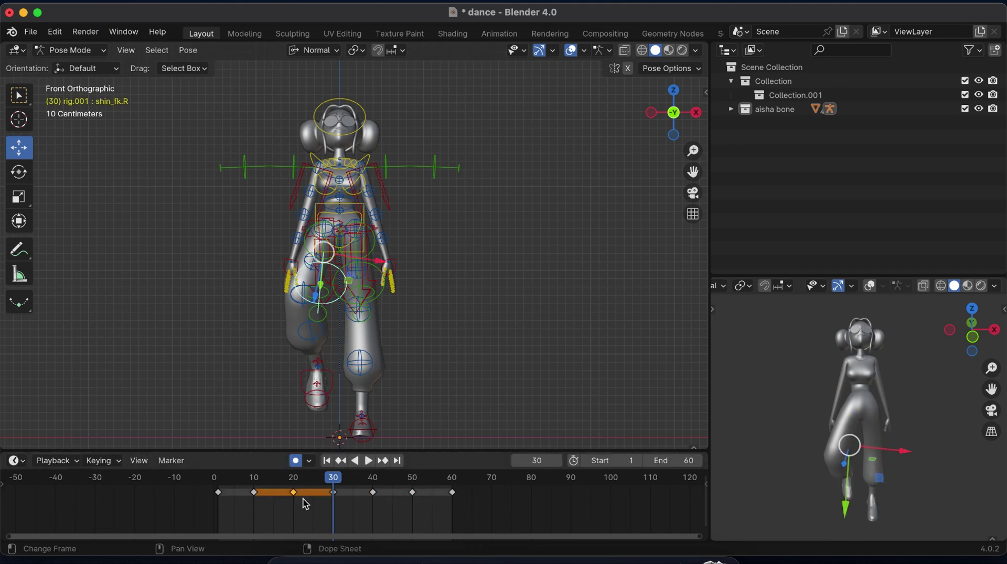
key("shift+d")
left_click(307, 444)
Step: Duplicate the shin_tweak.R keyframes from frame 20 to frame 25 and from frame 40 to frame 35
left_click(302, 306)
key("shift+d")
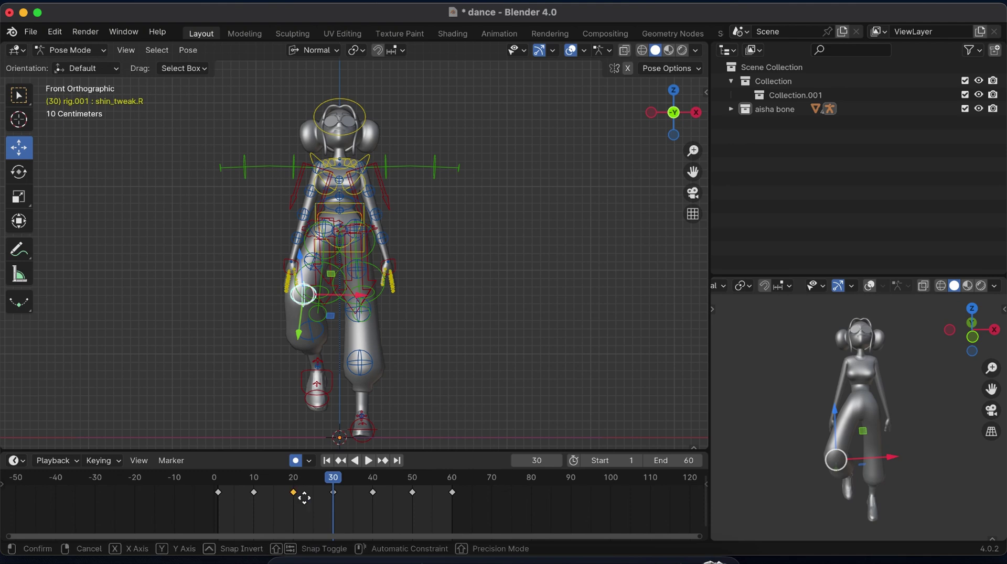
left_click(315, 496)
key("shift+d")
left_click(367, 520)
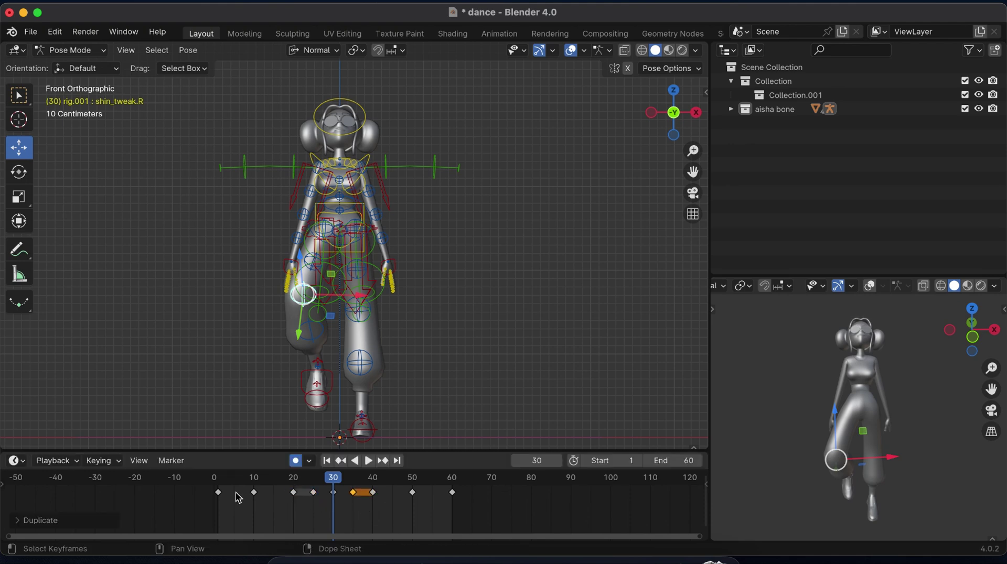
Step: Duplicate the shin_tweak.L keyframes from frame 20 to frame 15 and from frame 1 to frame 5
left_click(255, 486)
left_click(394, 304)
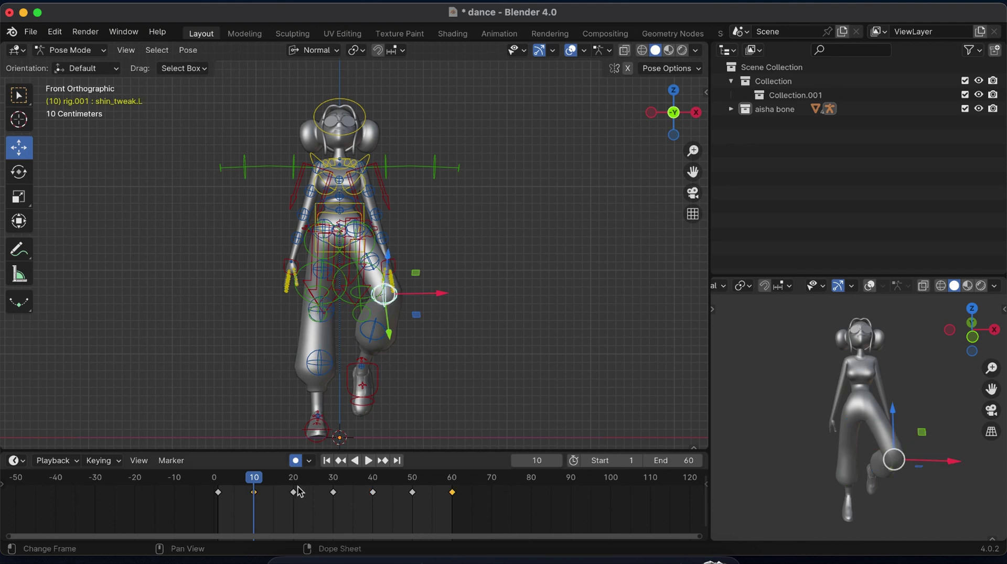
key("shift+d")
left_click(293, 516)
key("g")
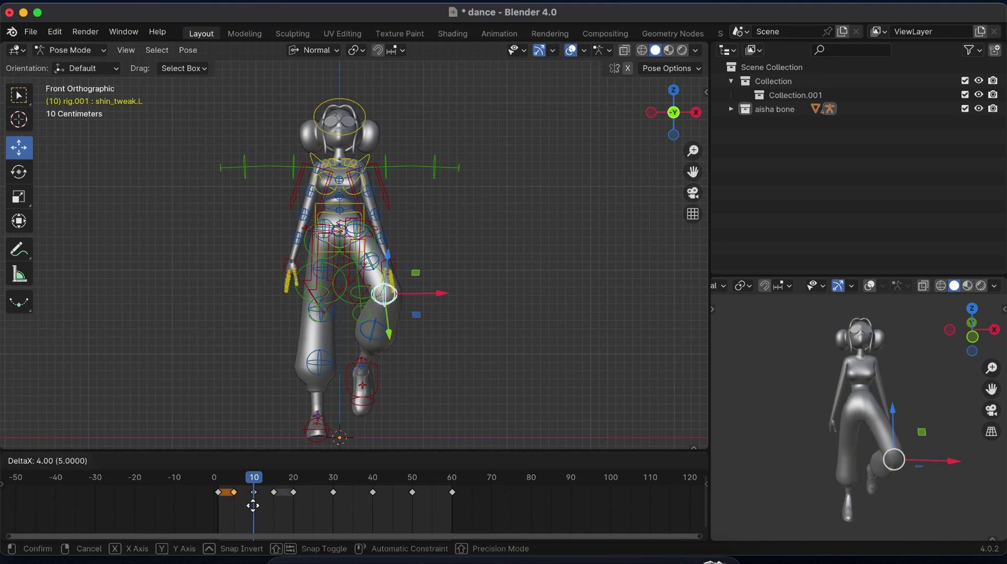
left_click(253, 505)
Step: Play the dance from frame 1 to check the lifts of both legs
left_click(221, 478)
key("space")
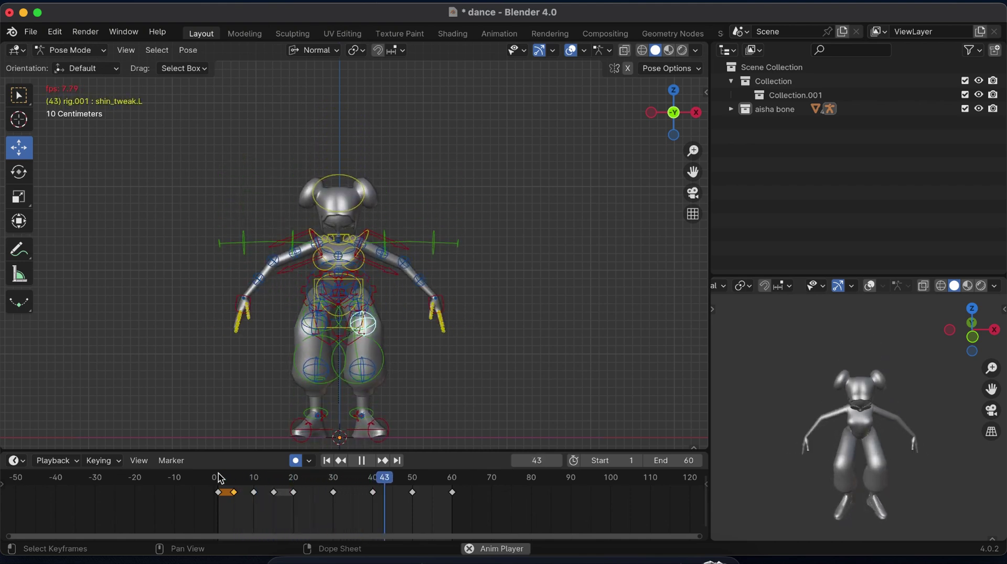
key("space")
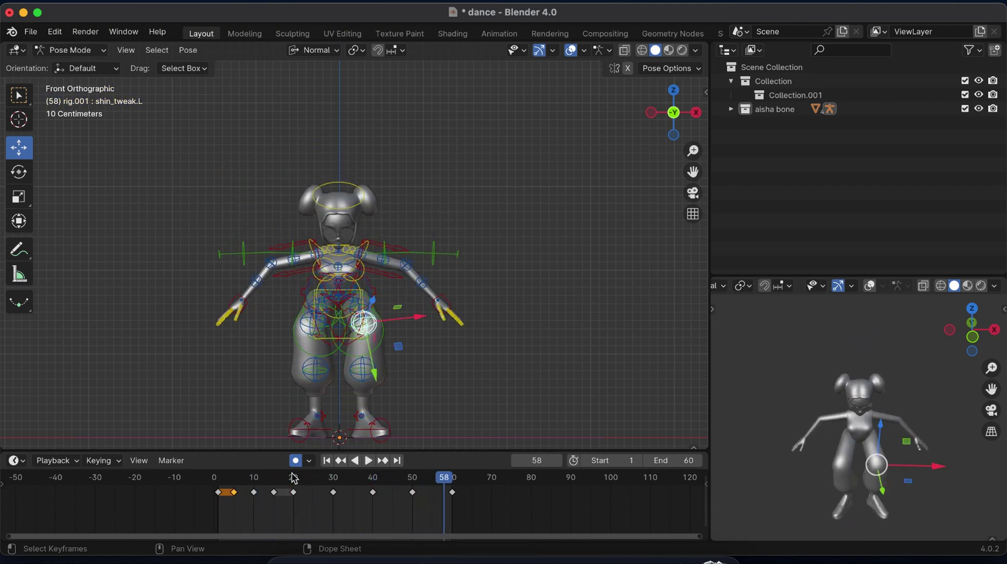
key("shift+space")
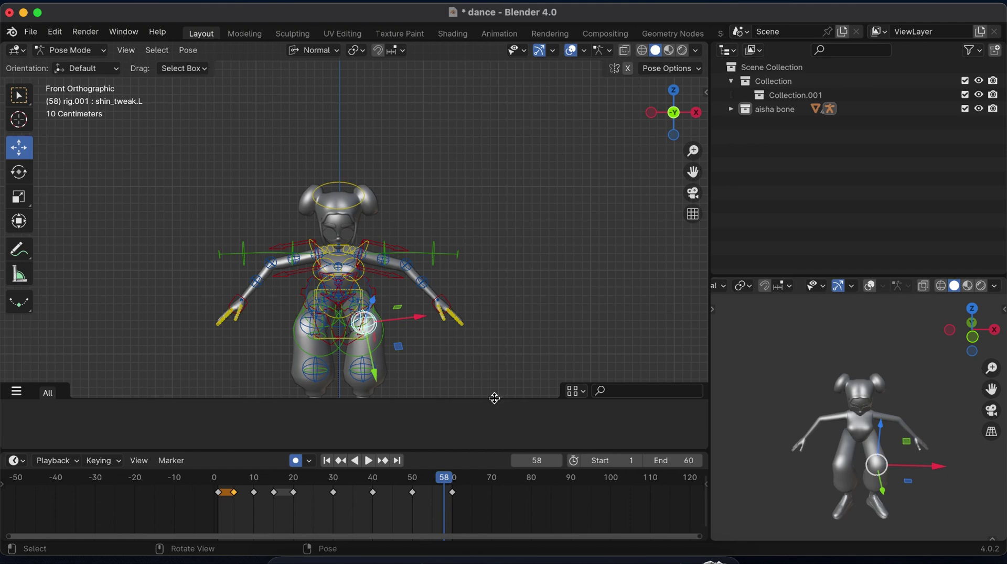
key("alt+a")
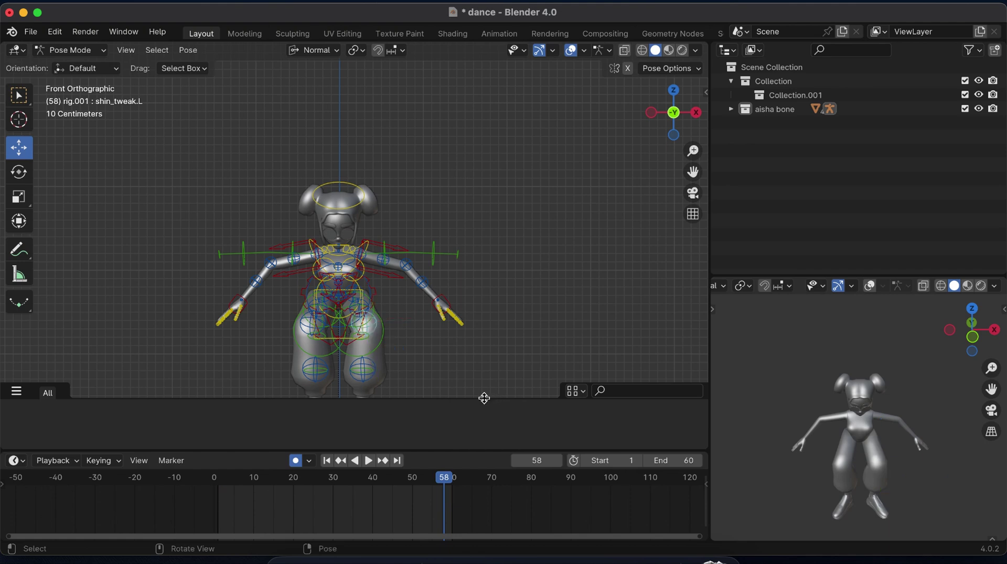
left_click_drag(484, 399, 488, 470)
Step: Duplicate the foot_ik.L and shin_tweak.L keyframes from frames 1–20 to frames 41–60
left_click(322, 435)
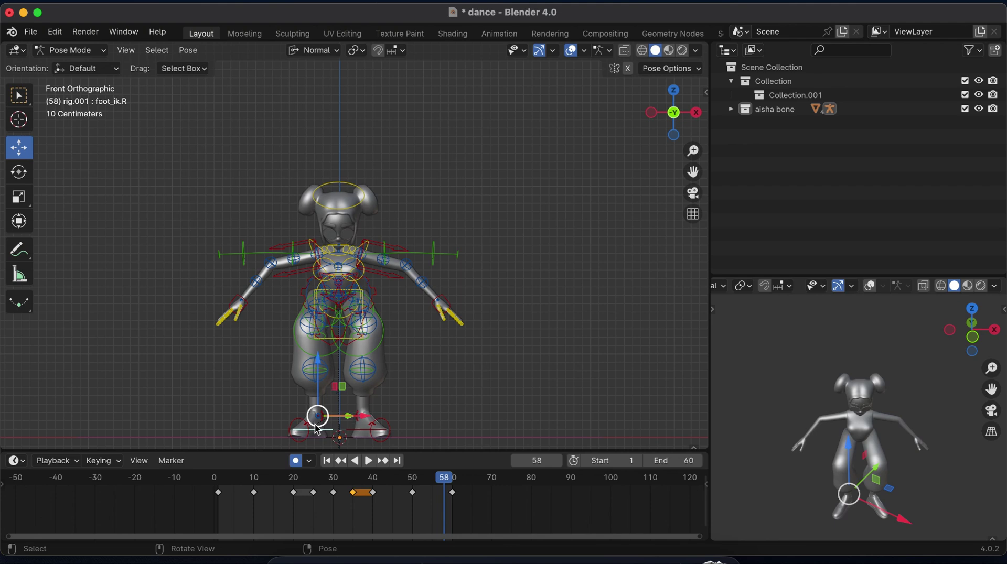
left_click(363, 436)
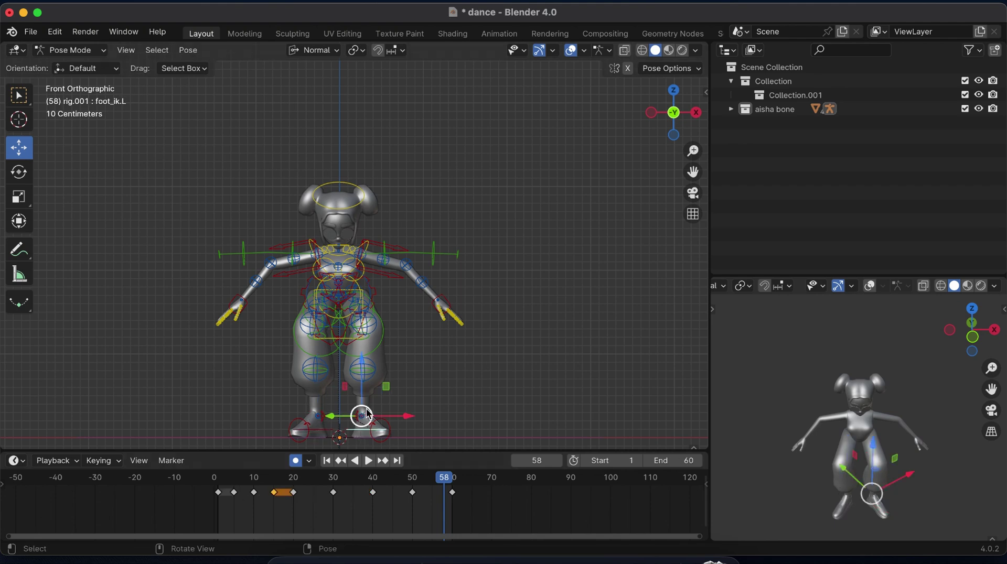
left_click(376, 326, "shift")
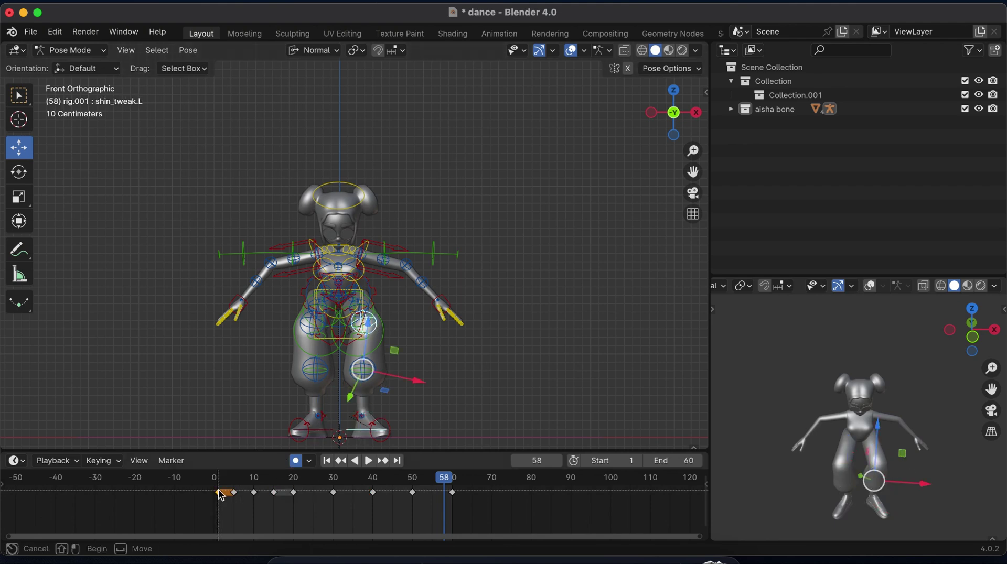
left_click_drag(221, 495, 307, 510)
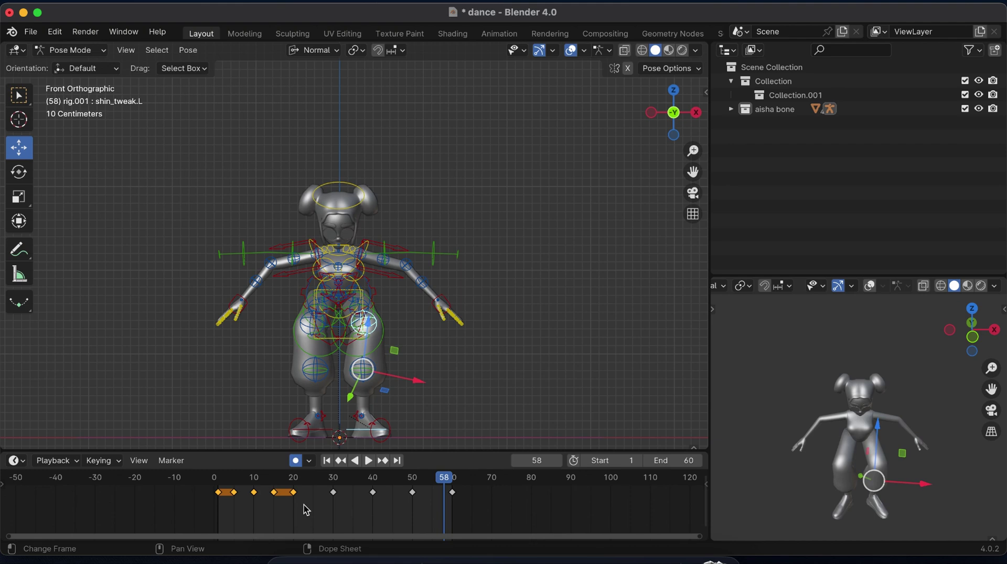
key("shift+d")
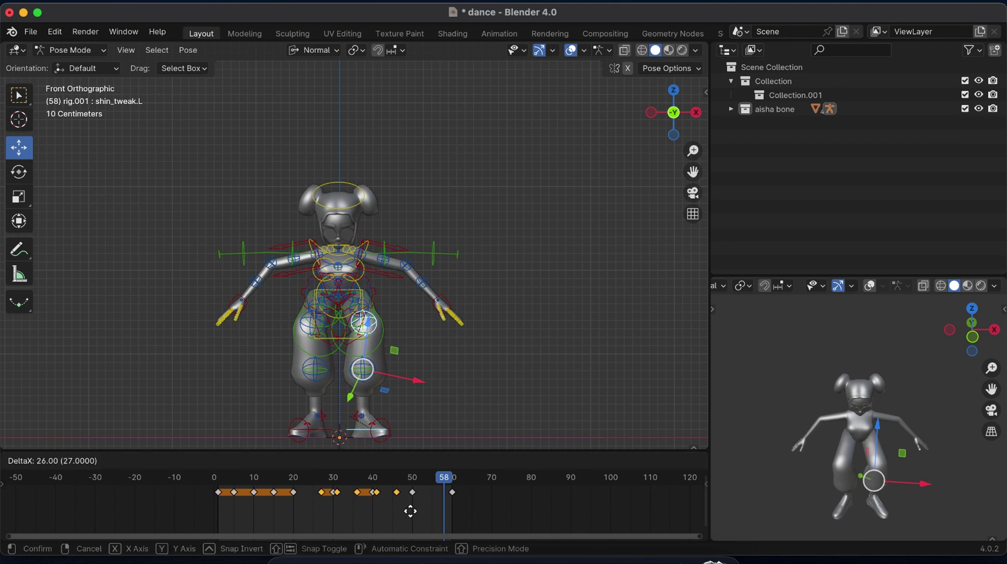
left_click(454, 513)
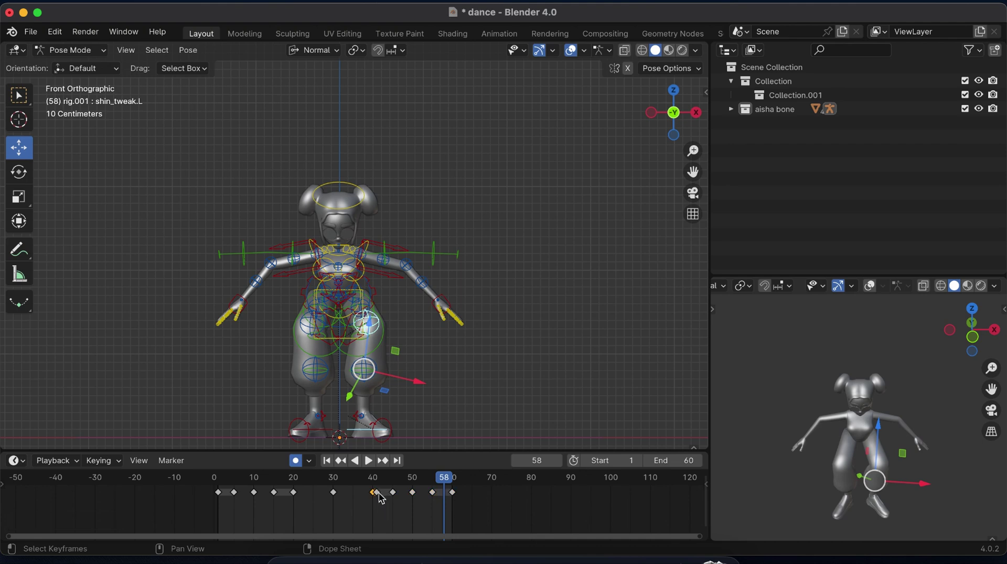
Step: Move the copied left-leg keyframes at frame 41 to frame 40 and play the dance to check the timing
key("g")
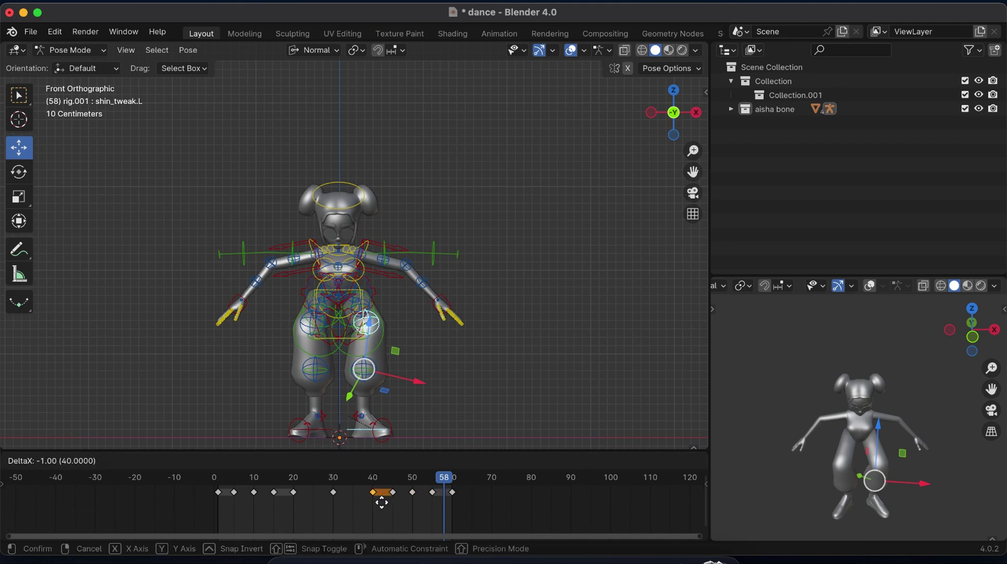
left_click(382, 502)
key("space")
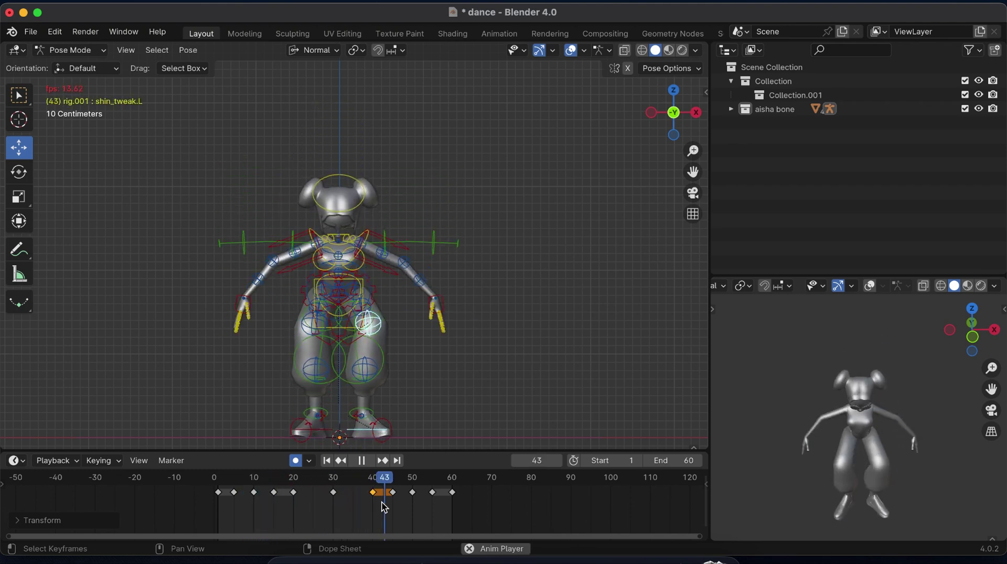
key("space")
Step: At frame 10, rotate the hips control so the hip above the lifted left leg is raised
left_click(295, 479)
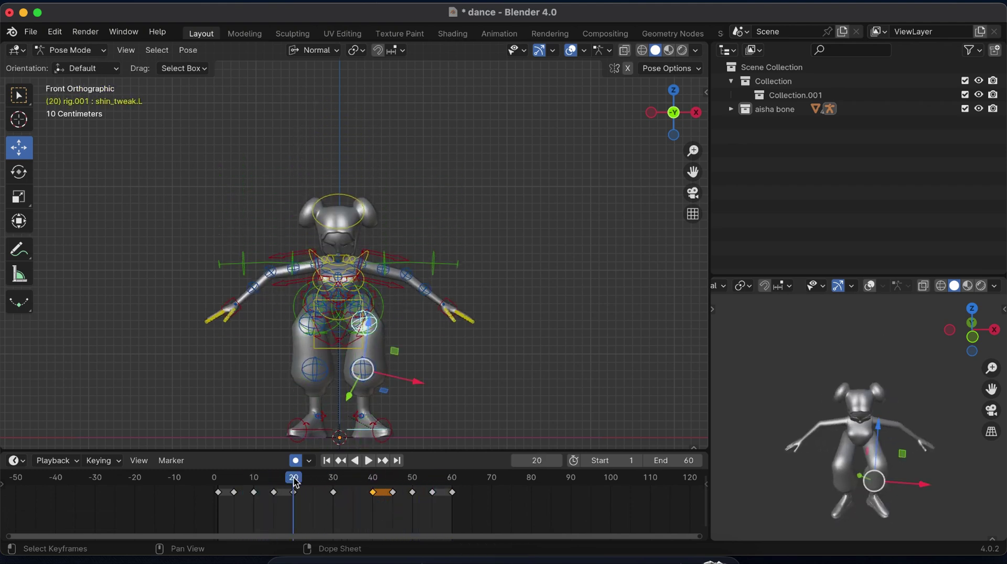
key("Down")
key("Down")
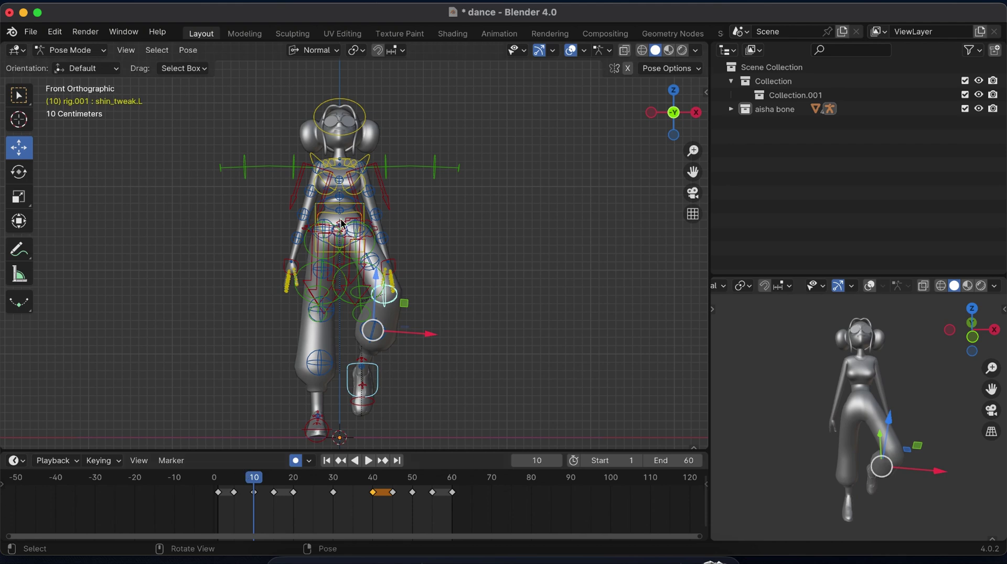
left_click(328, 216)
left_click(328, 211)
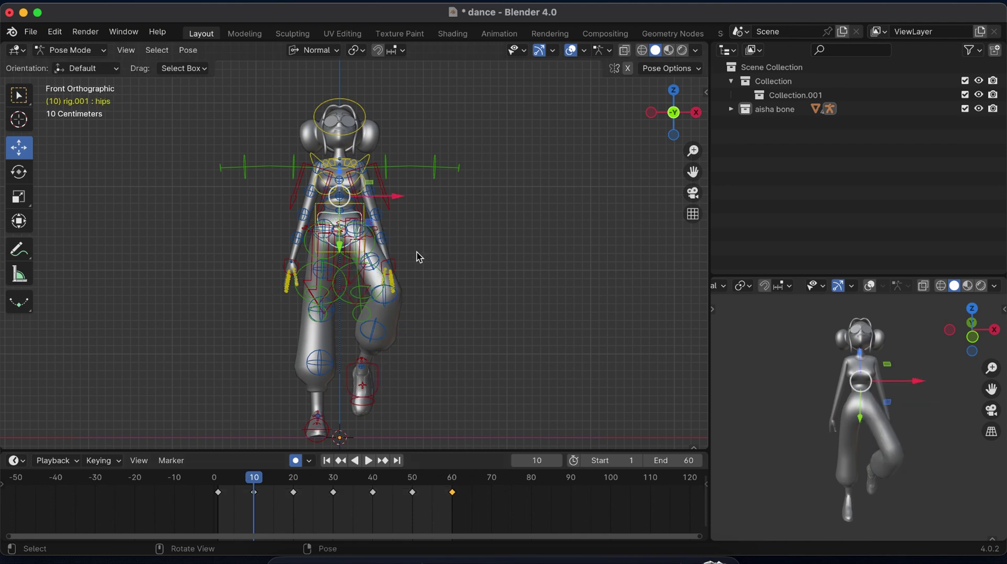
key("r")
left_click(420, 235)
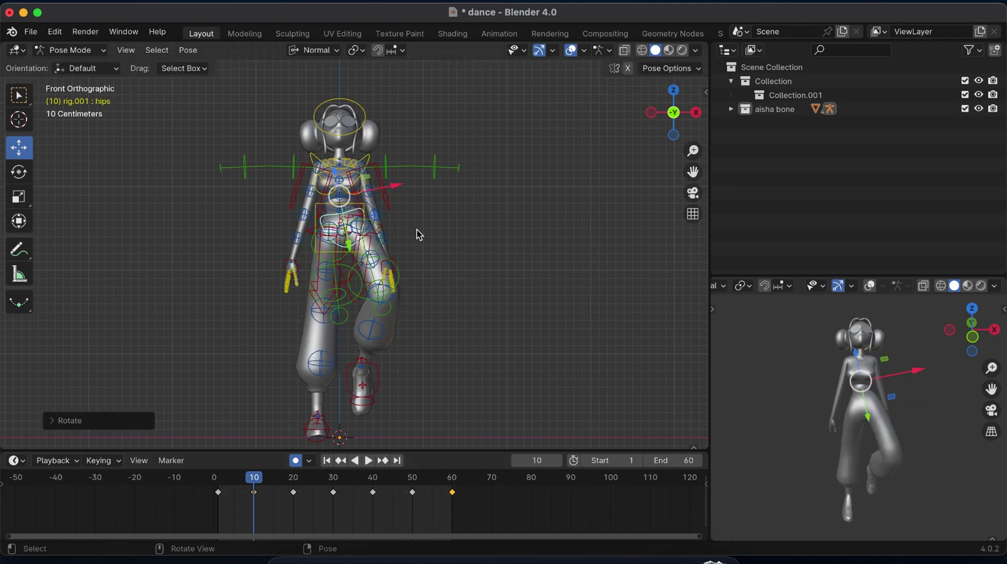
key("r")
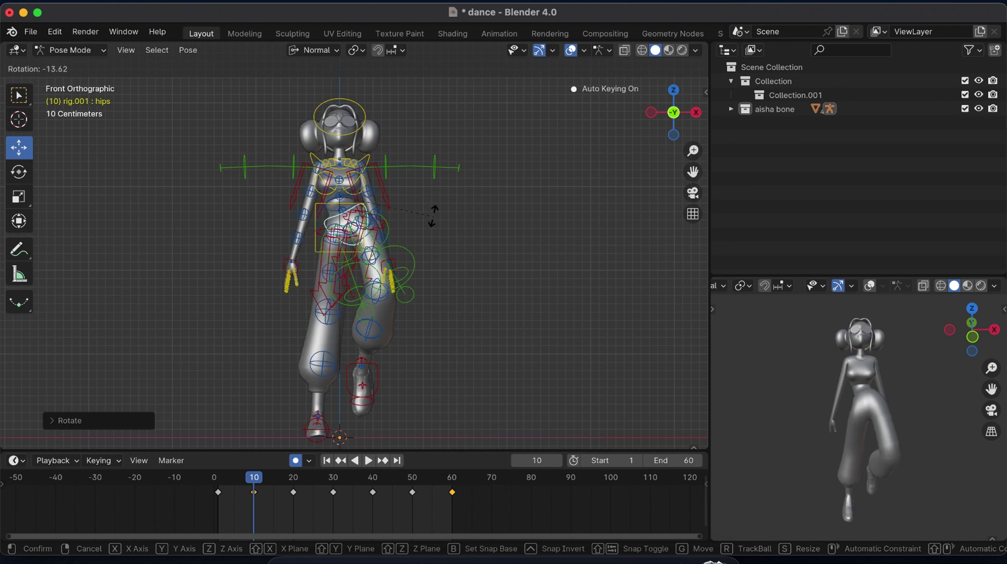
left_click(405, 338)
Step: Shift shin_tweak.L inward along its normal X axis by about 0.37 m at frame 10
left_click(424, 299)
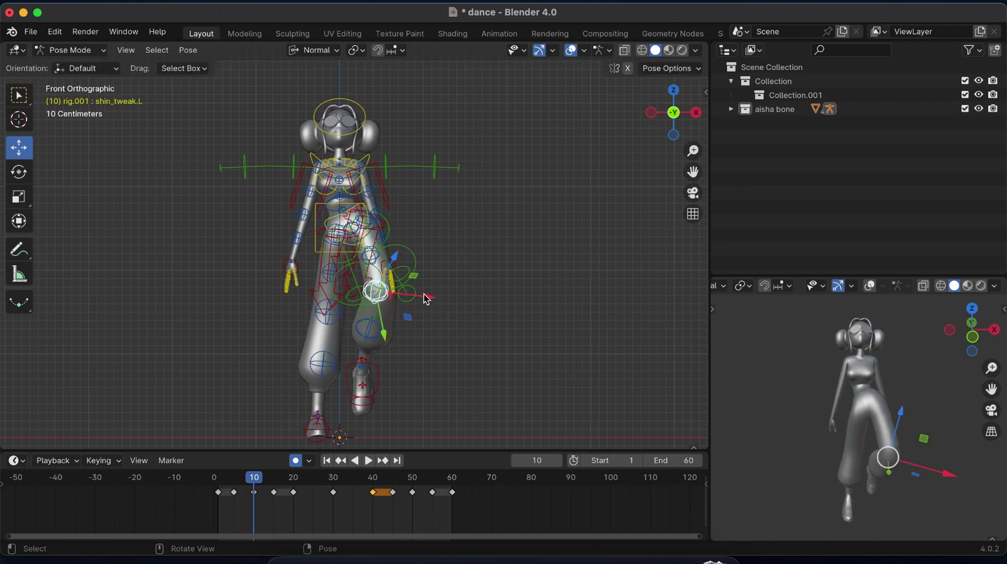
key("g")
key("x")
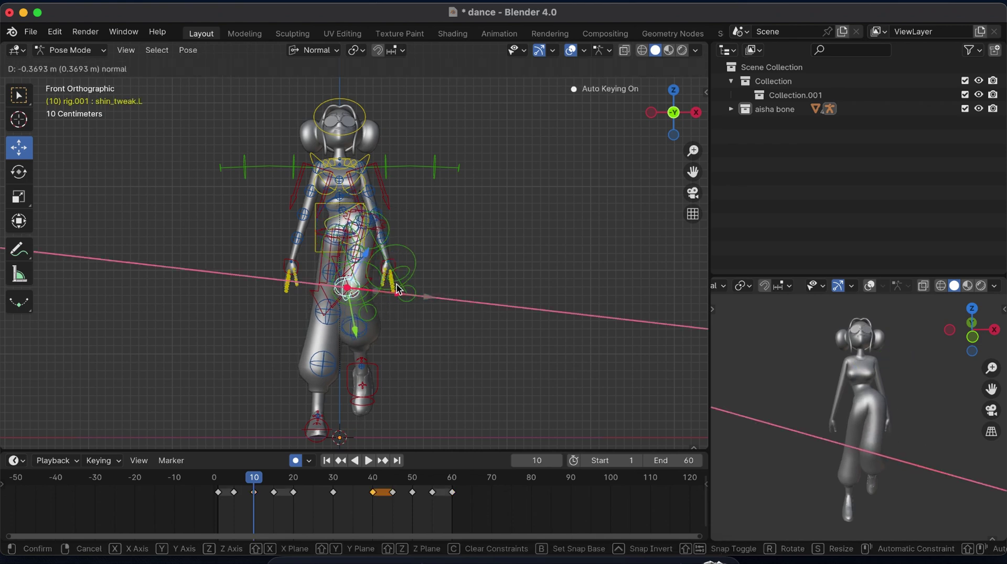
left_click(393, 284)
Step: At frame 30, rotate the hips control about 19 degrees so the hip above the lifted right leg is raised
key("Up")
key("Up")
key("Up")
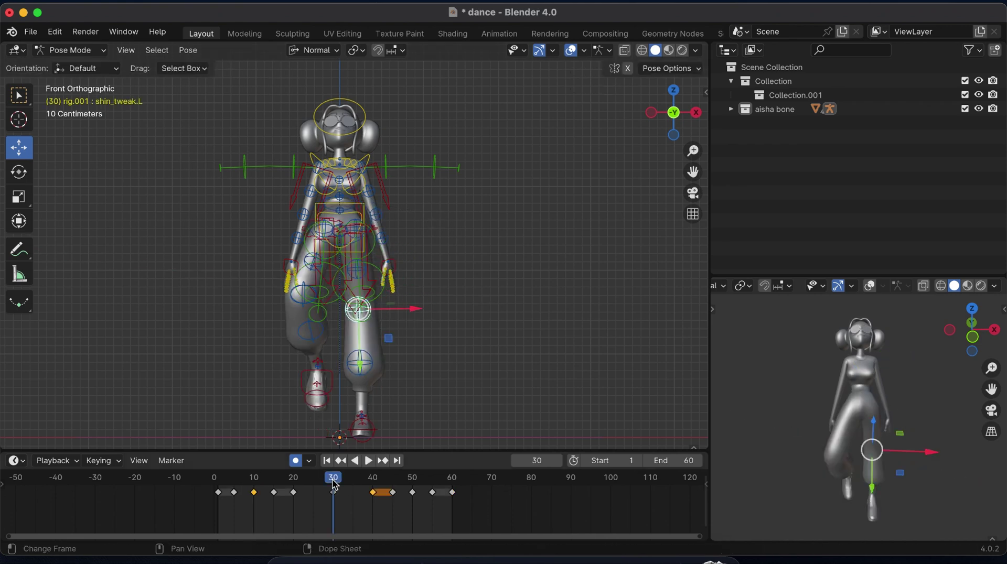
left_click(360, 219)
key("r")
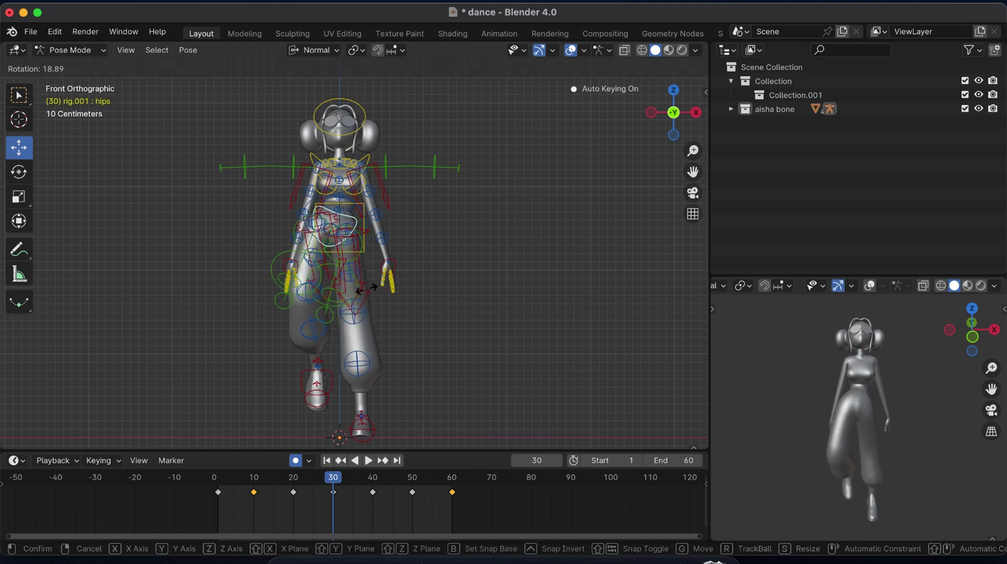
left_click(366, 288)
Step: Shift shin_tweak.R inward along its normal X axis by about 0.21 m at frame 30
left_click(310, 301)
key("g")
key("x")
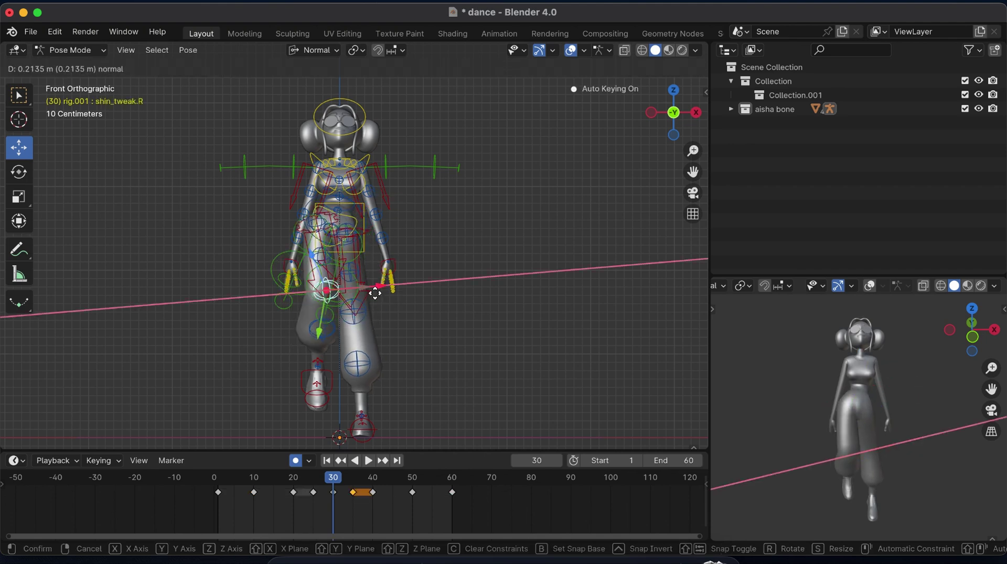
left_click(375, 293)
Step: At frame 50, rotate the hips control about -24 degrees so the hip above the lifted left leg is raised
left_click(414, 482)
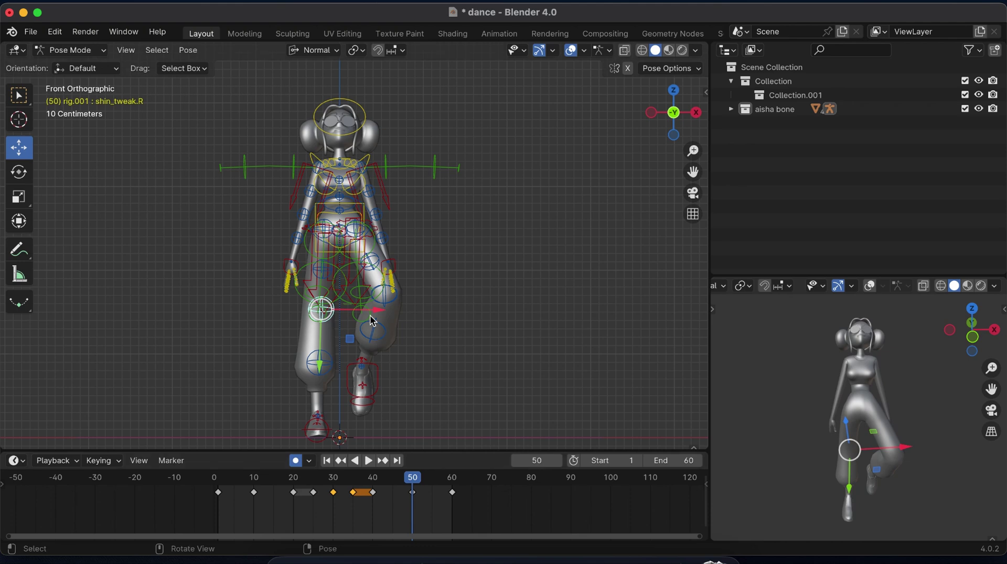
left_click(357, 217)
key("r")
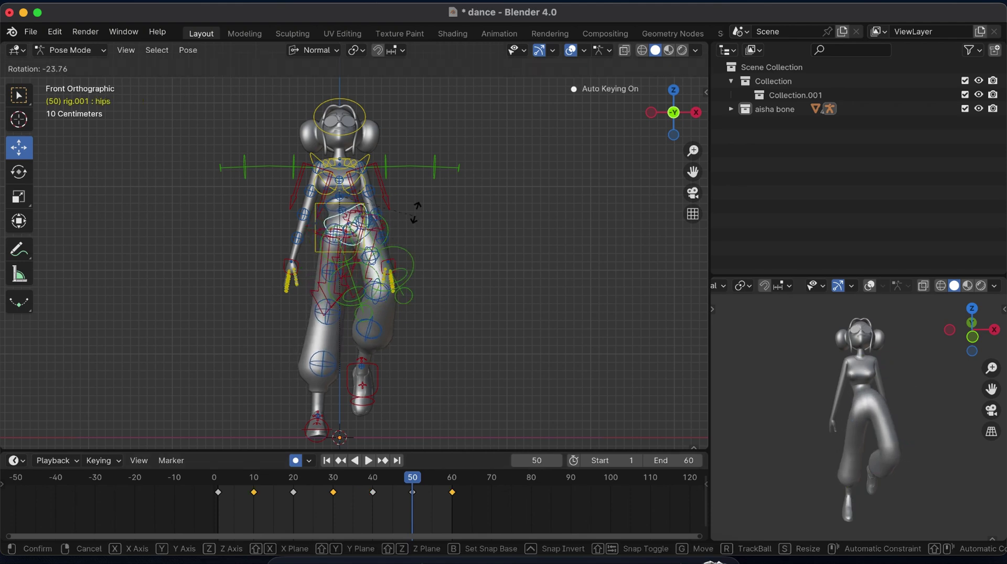
left_click(377, 296)
Step: Shift shin_tweak.L inward along its X axis at frame 50 and play the dance to check the hip motion
left_click(386, 299)
left_click(385, 297)
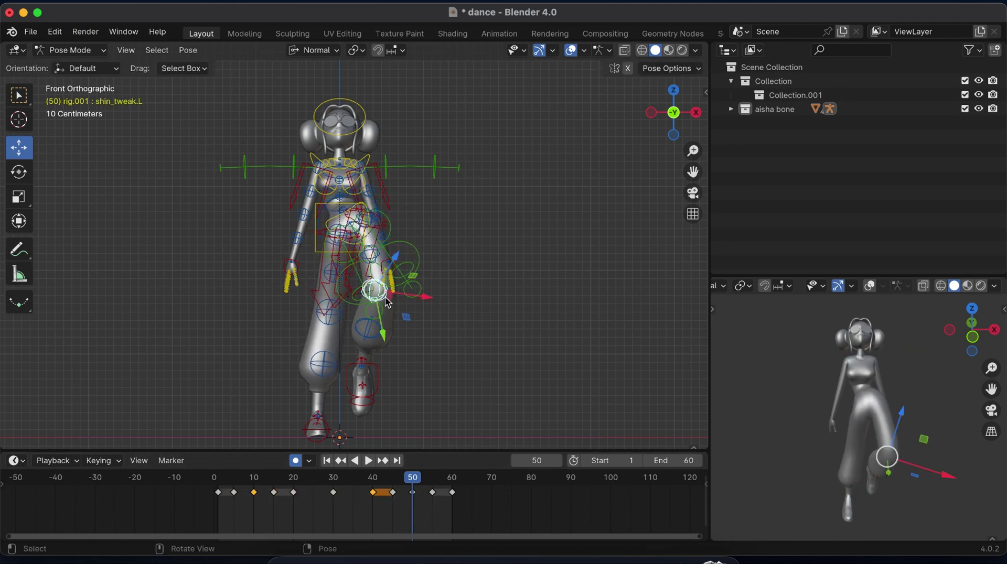
left_click_drag(426, 296, 400, 299)
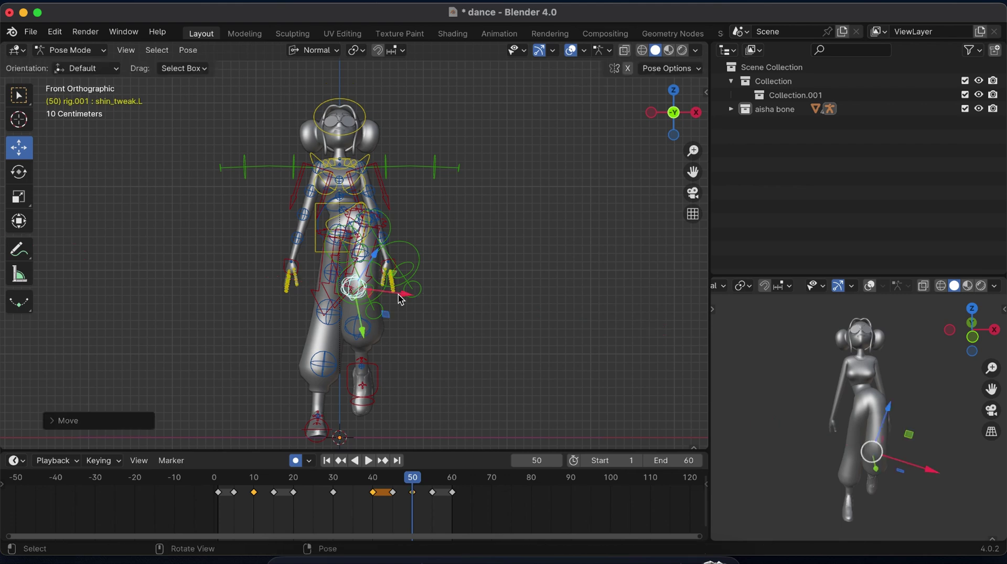
left_click(370, 461)
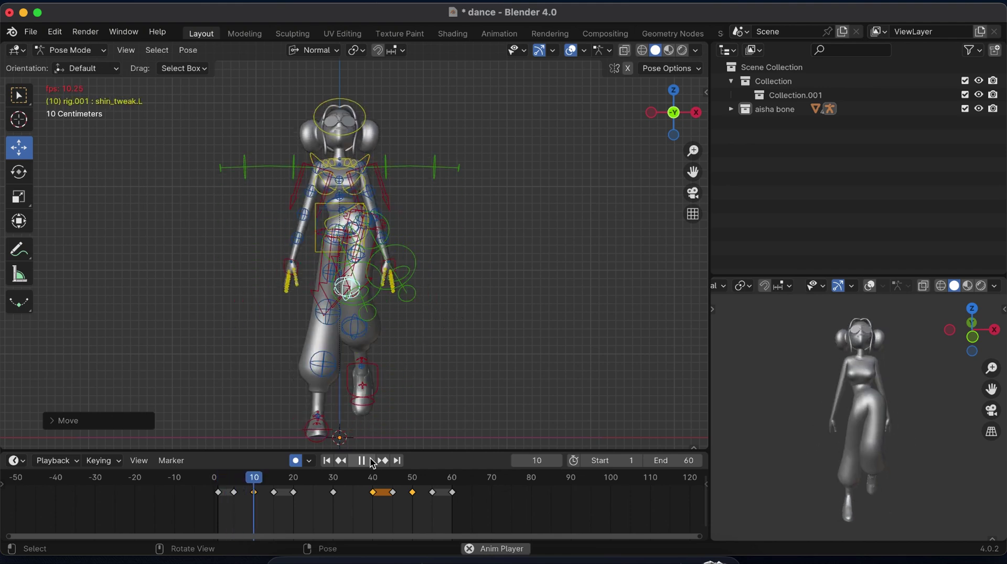
left_click(371, 461)
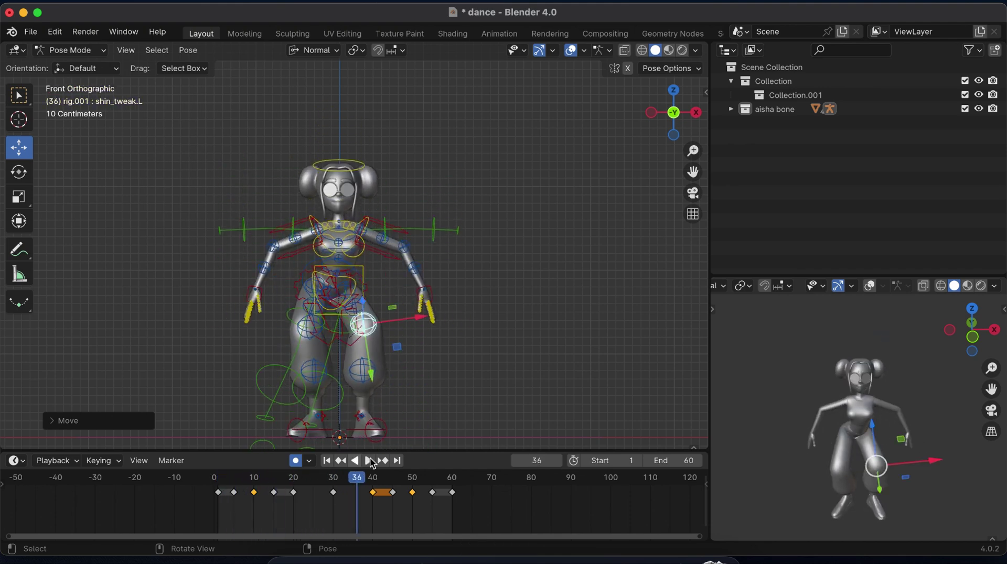
Step: Switch the rig from Pose Mode to Object Mode and add a plane mesh under the character's feet
left_click(574, 52)
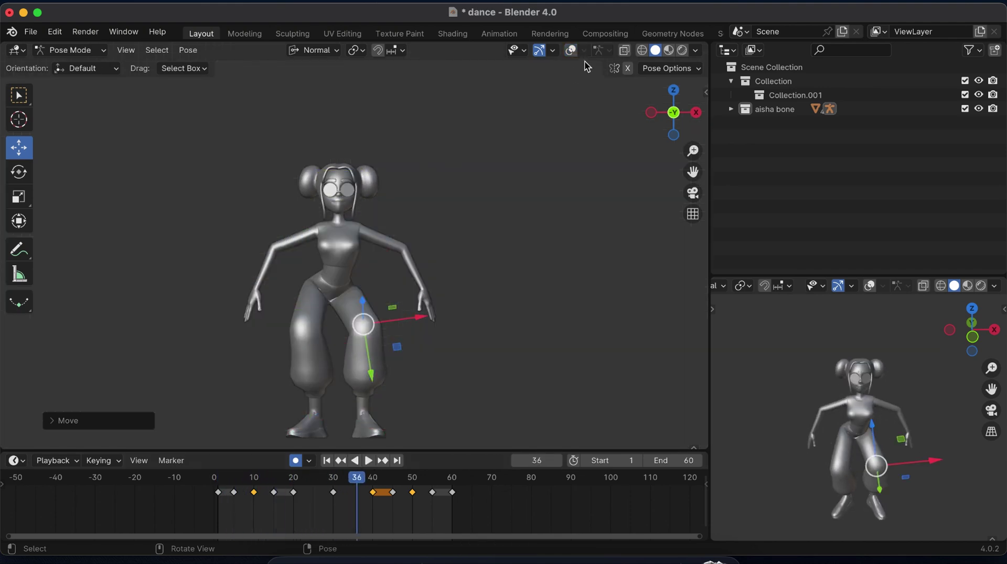
left_click(571, 50)
left_click(70, 50)
left_click(79, 69)
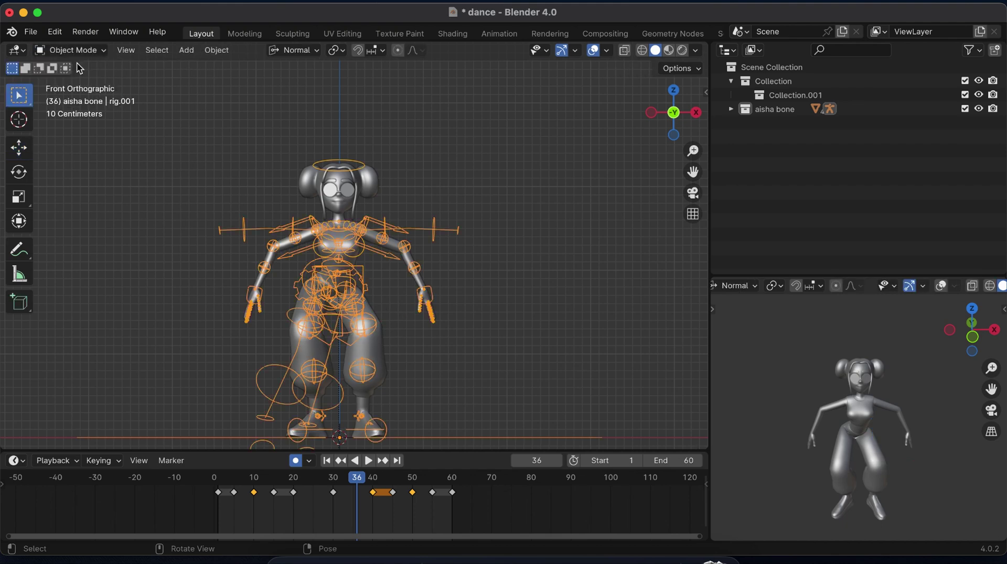
scroll(354, 254, "down", 4)
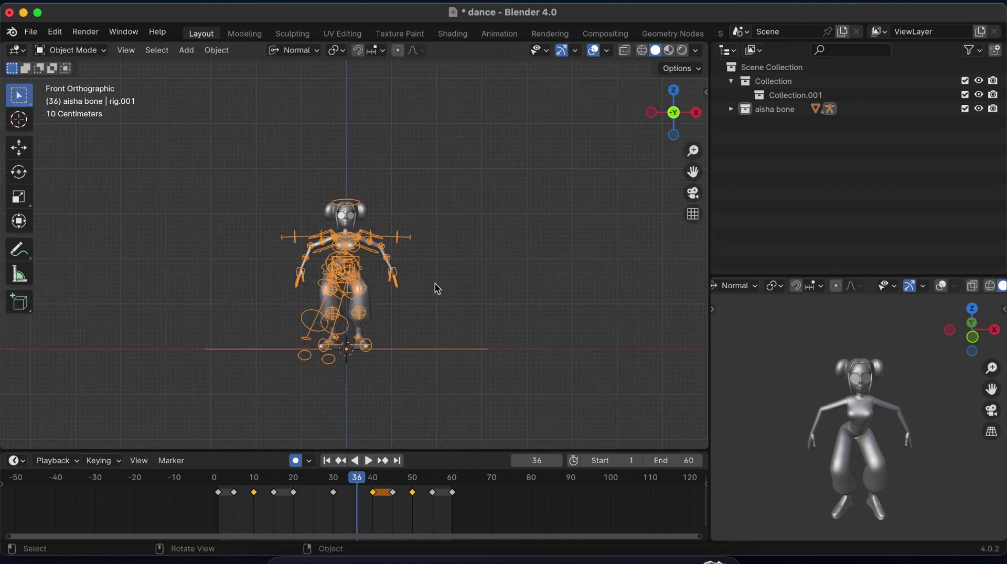
key("shift+a")
mouse_move(399, 283)
left_click(455, 284)
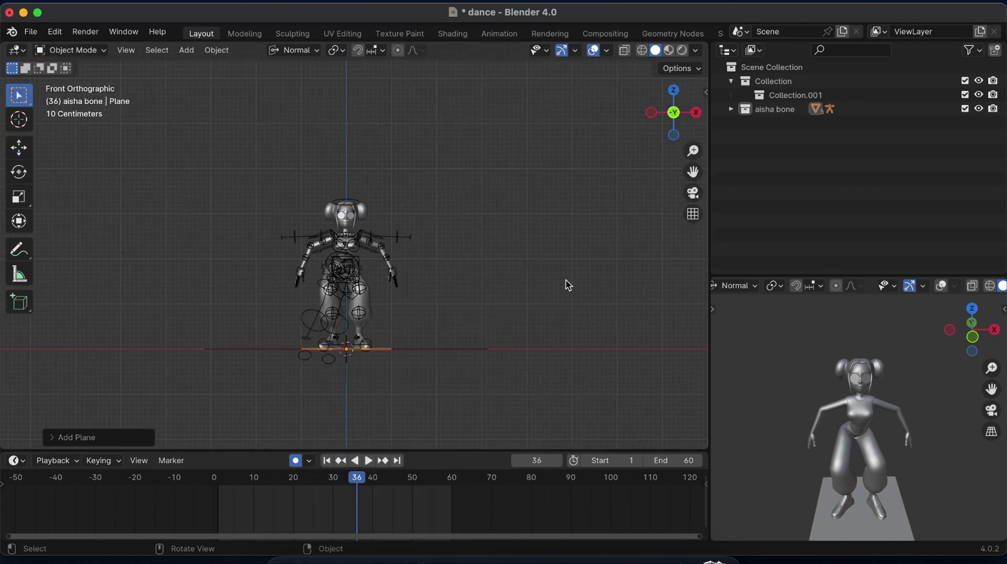
Step: Scale the plane up uniformly into a larger floor around the character and return to the front view
left_click_drag(692, 151, 692, 159)
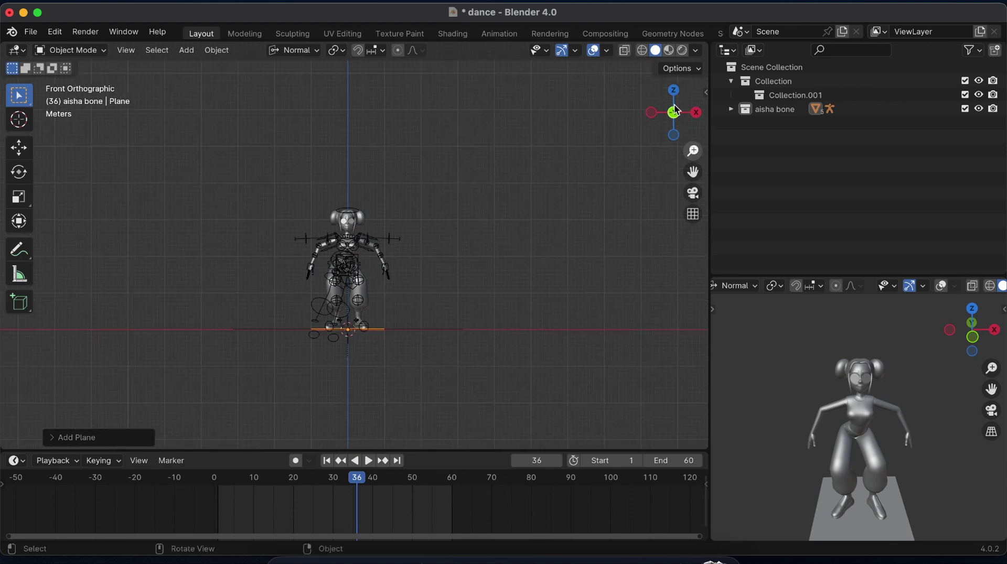
left_click_drag(673, 112, 527, 268)
key("s")
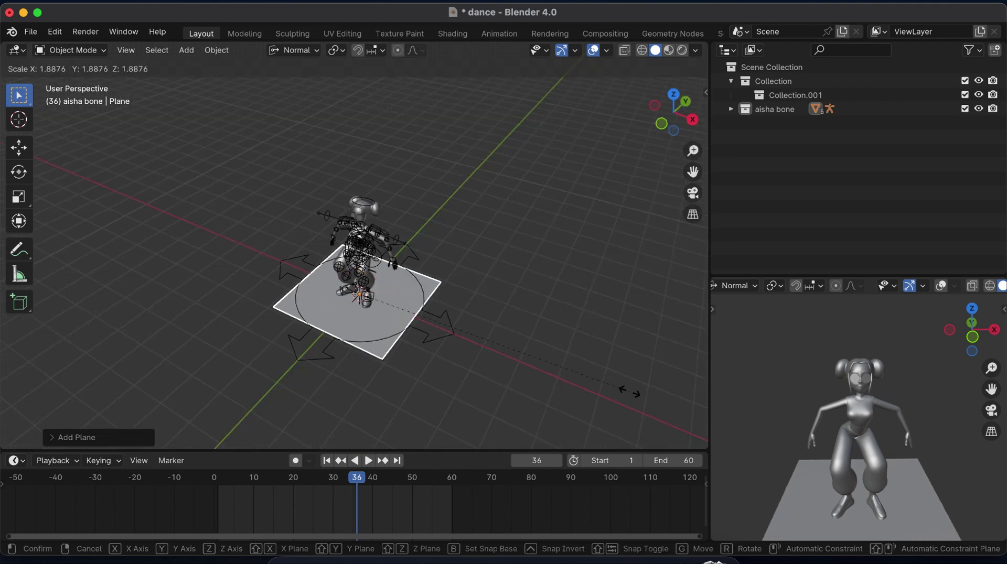
left_click(354, 347)
left_click(661, 124)
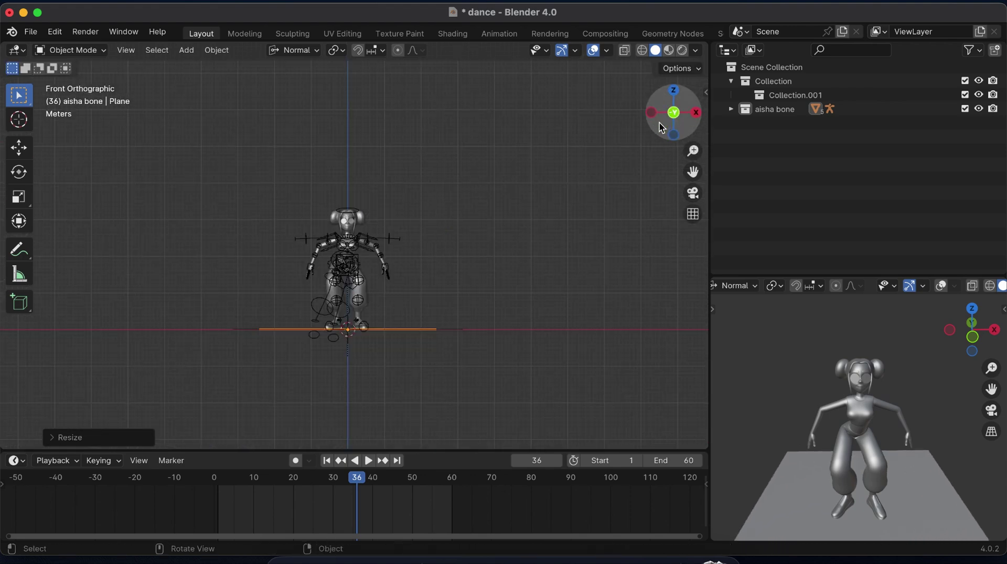
Step: Add a camera to the scene at the world origin
key("shift+a")
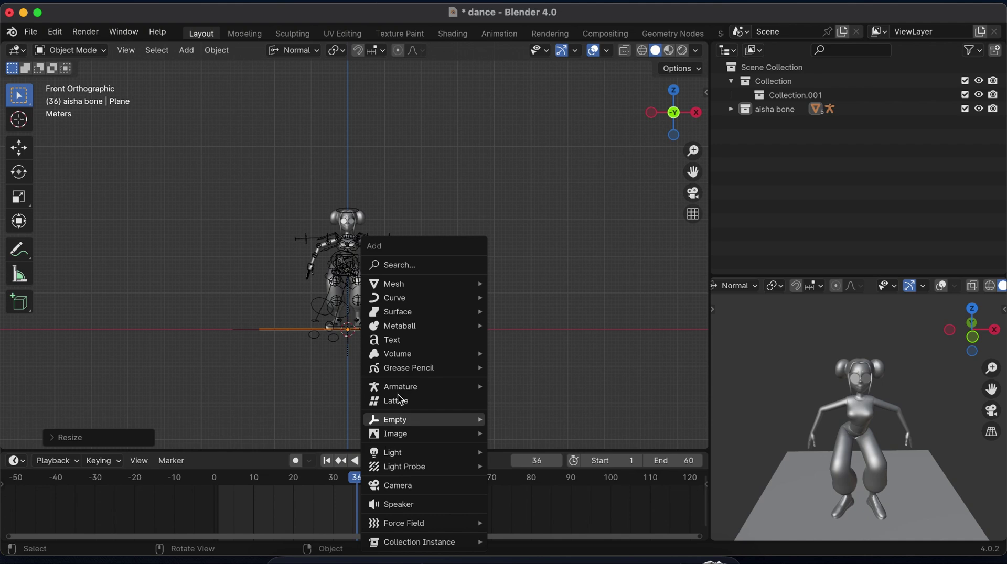
left_click(395, 487)
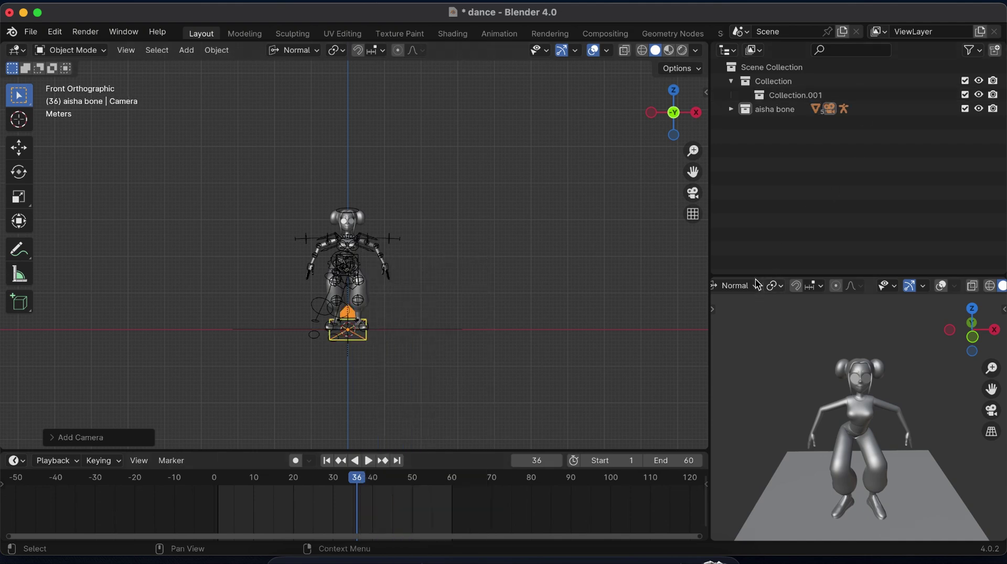
scroll(758, 284, "left", 3)
Step: Replace the Outliner with the Properties editor and show the scene's render settings
left_click(727, 50)
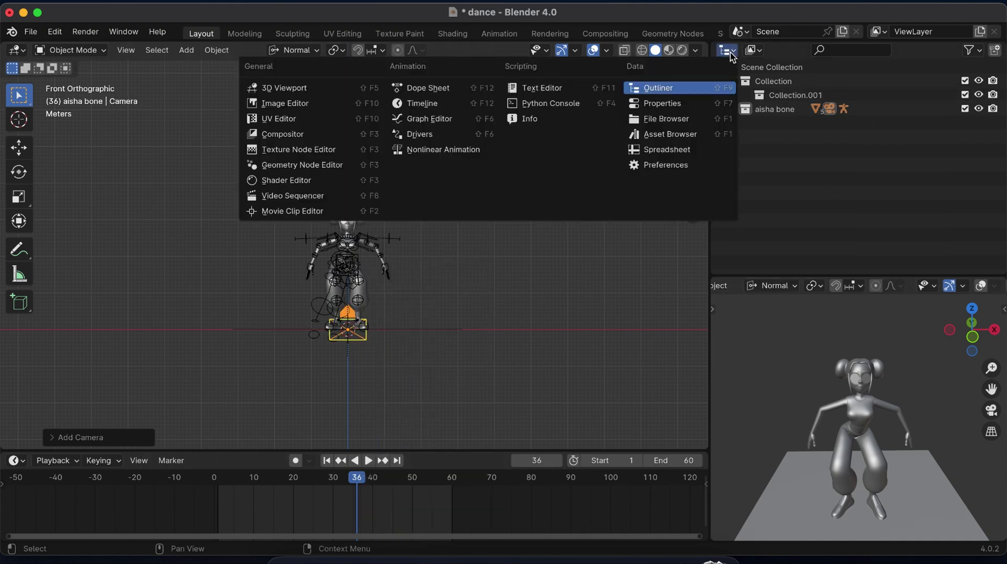
left_click(658, 105)
left_click(721, 101)
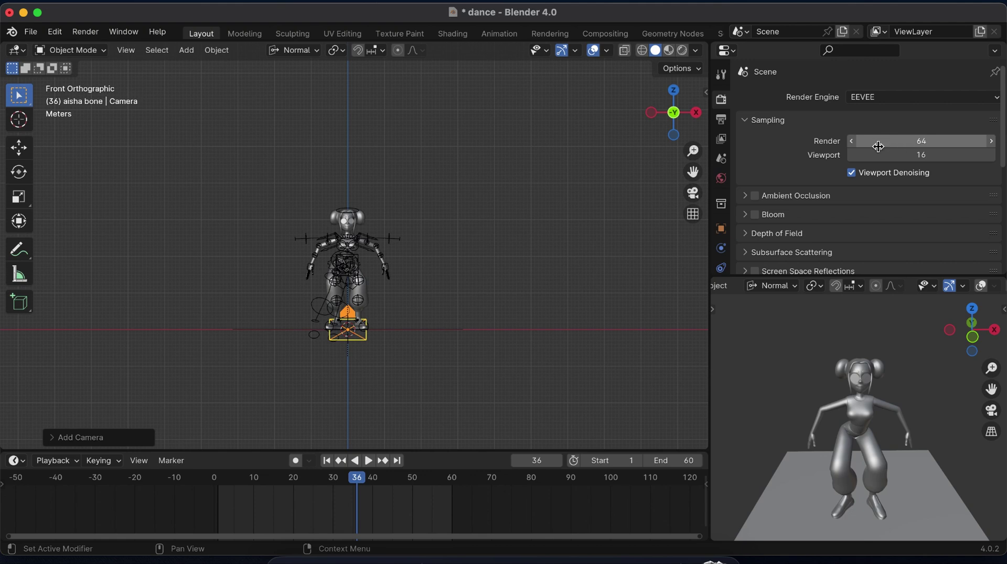
Step: Set the output resolution to 720 px wide and 1280 px high for a portrait frame
left_click(723, 120)
left_click(898, 116)
type("720")
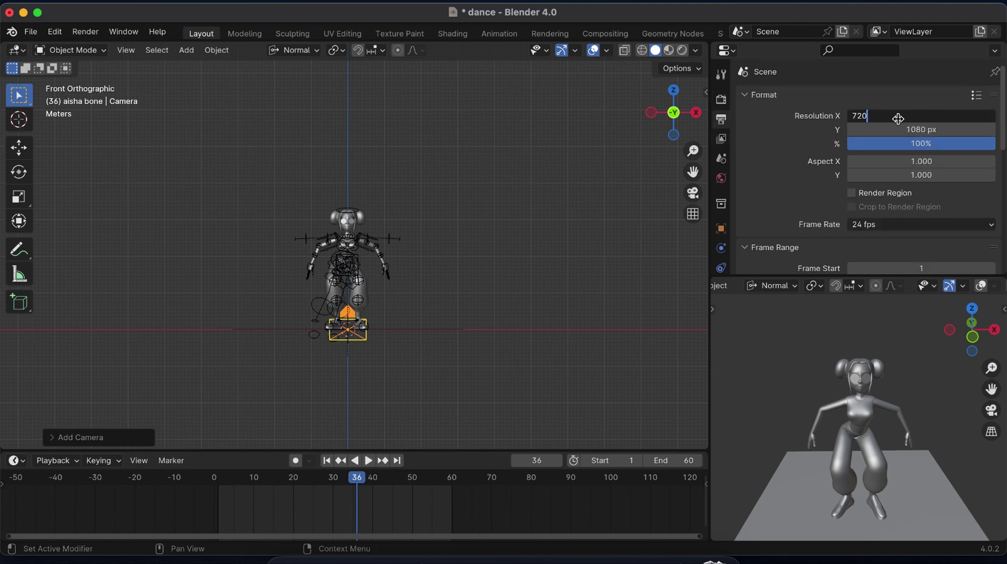
left_click(927, 131)
type("1280")
key("Return")
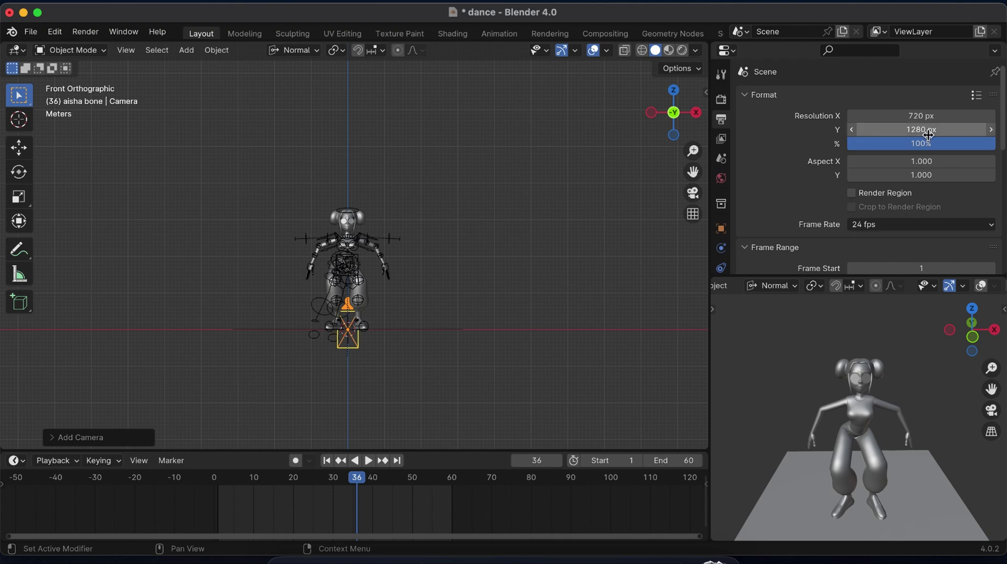
Step: Look through the camera, lock it to the view, and pull it back until the whole character and floor are framed
left_click(692, 193)
key("n")
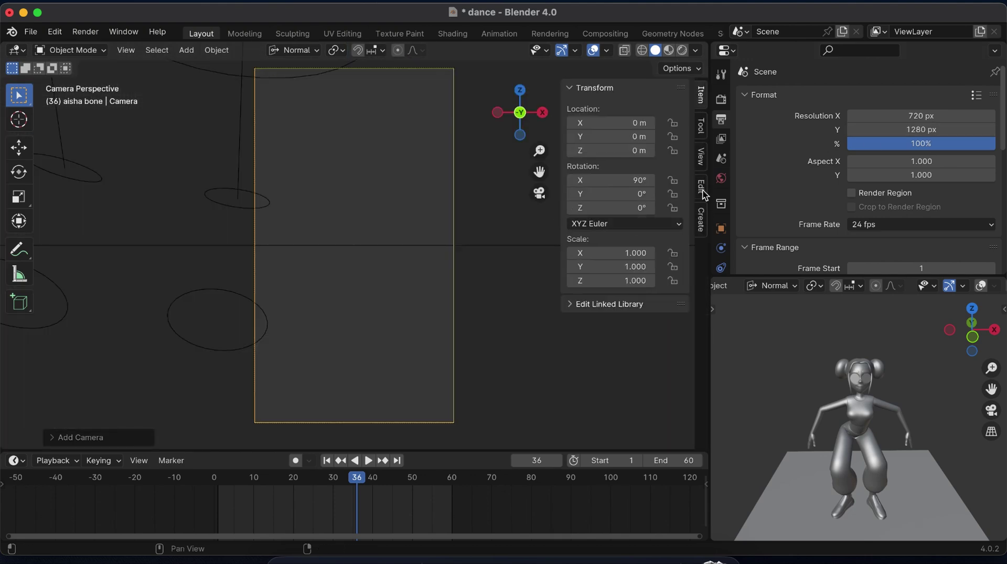
left_click(702, 156)
key("n")
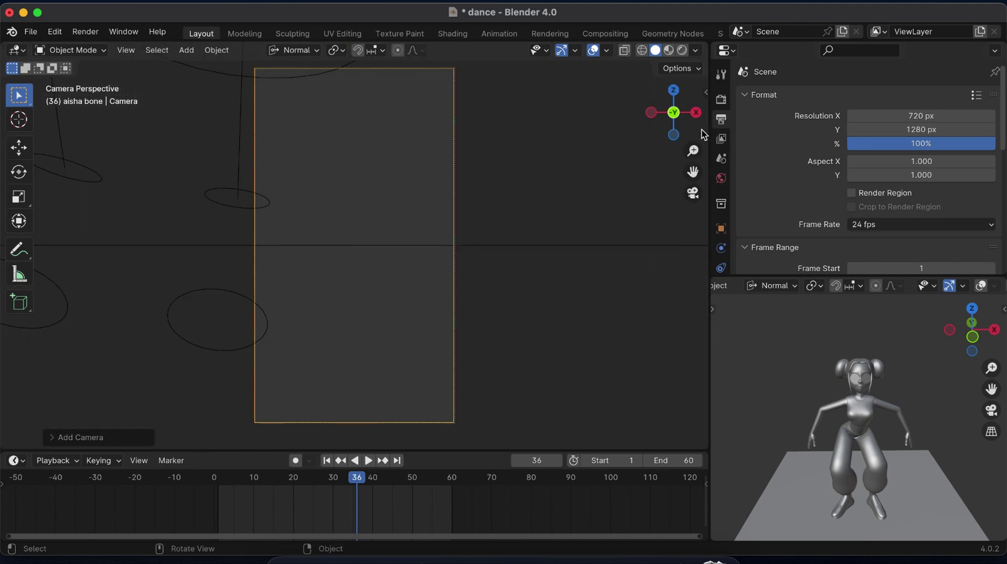
left_click_drag(693, 151, 693, 330)
left_click_drag(693, 151, 693, 124)
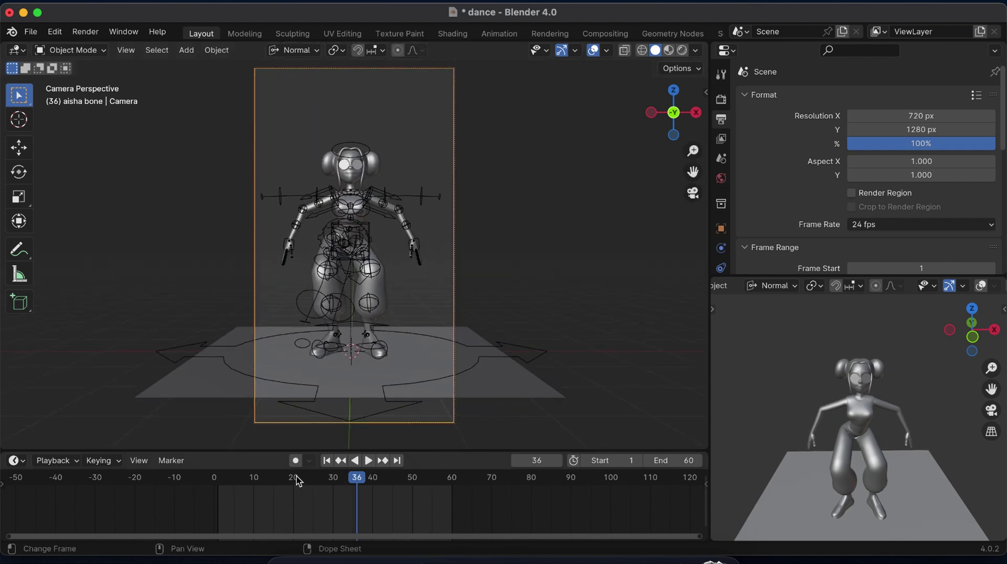
Step: Refine the camera's angle, height and distance so the character stays in frame at the low and raised poses around frames 20 and 30
left_click(298, 478)
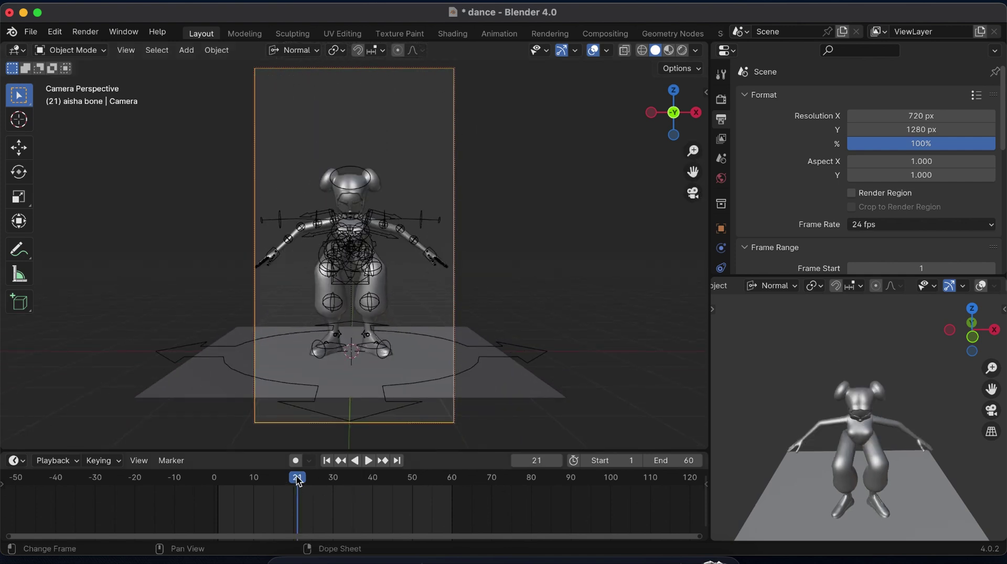
left_click(334, 481)
left_click_drag(657, 133, 665, 110)
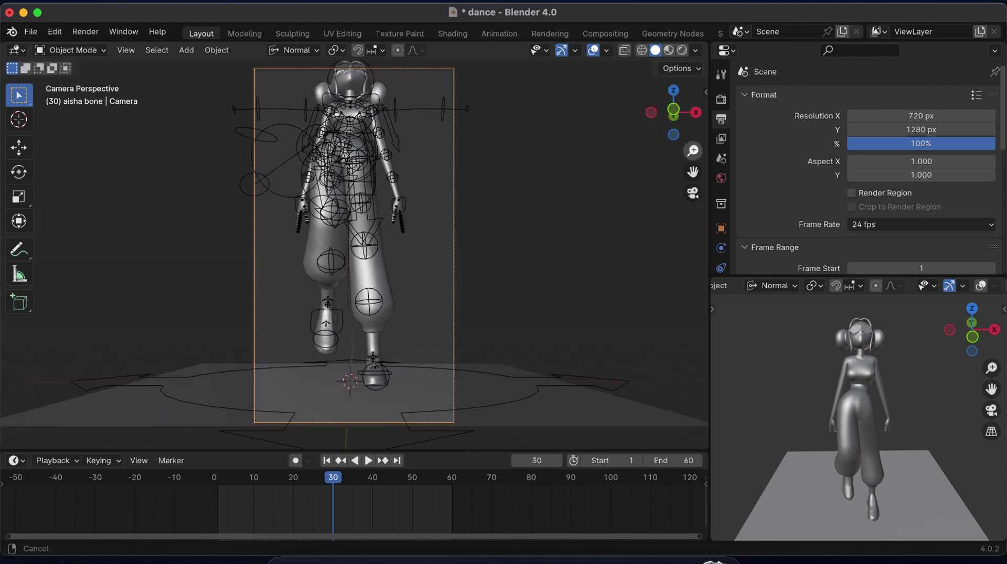
left_click_drag(693, 171, 692, 206)
left_click(294, 483)
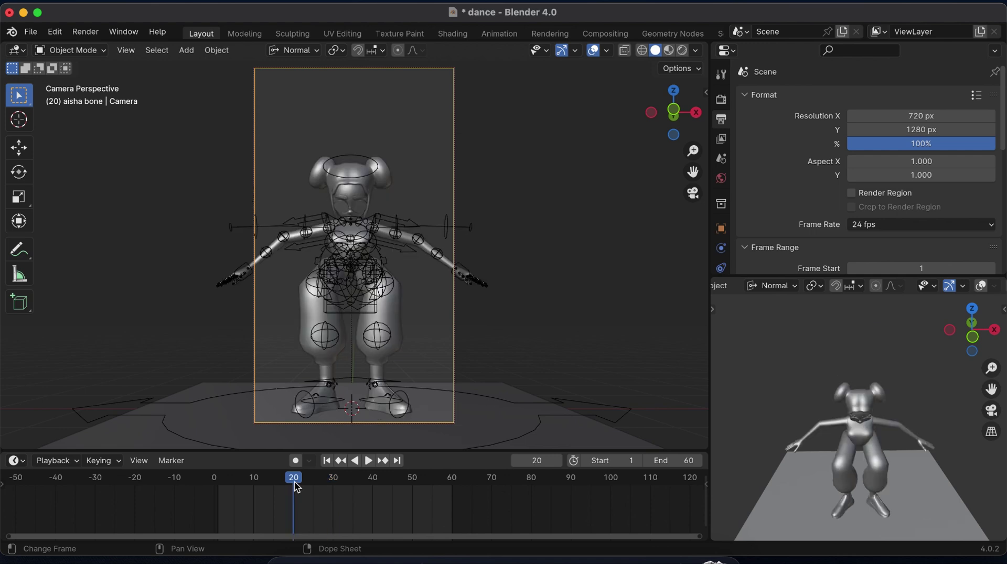
left_click_drag(693, 152, 694, 191)
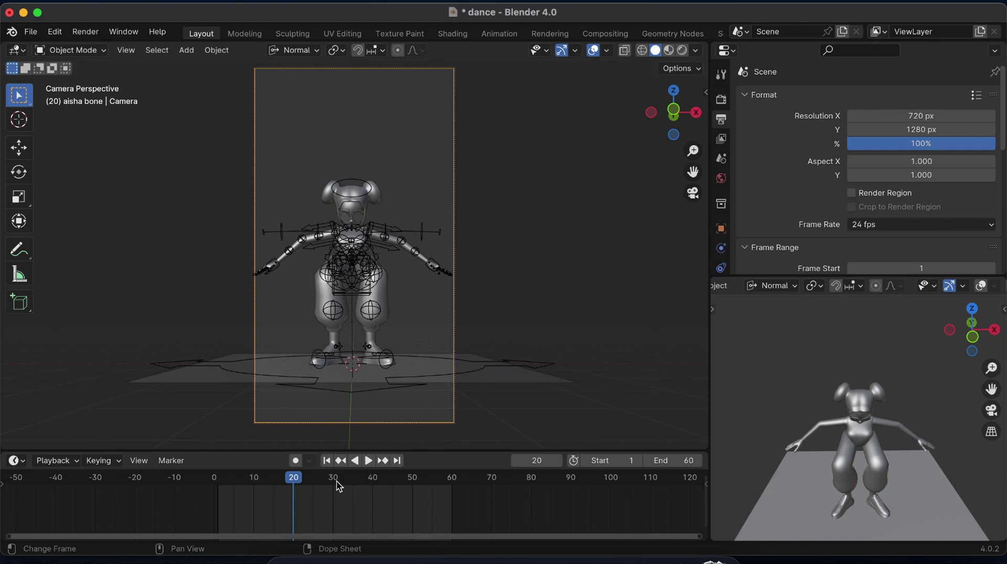
left_click(337, 478)
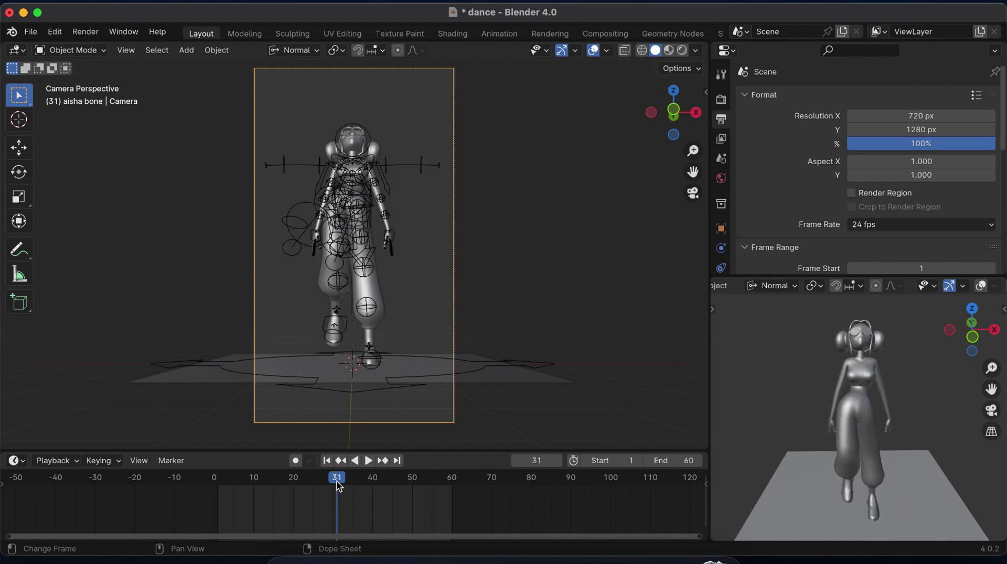
Step: Hide the overlays, preview the character's materials, return to solid shading, and set the small viewport to the camera view
left_click(594, 53)
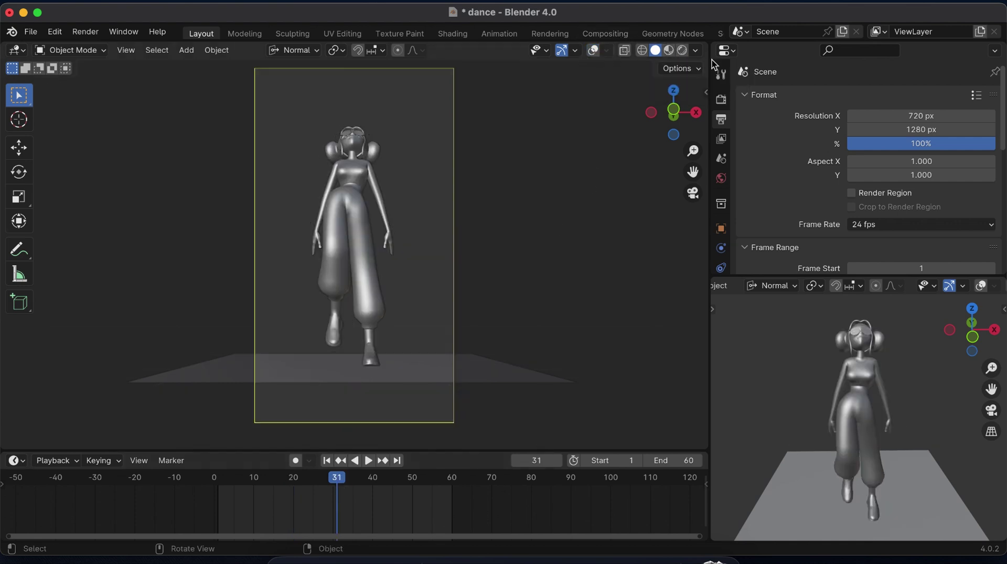
left_click(682, 51)
left_click(670, 52)
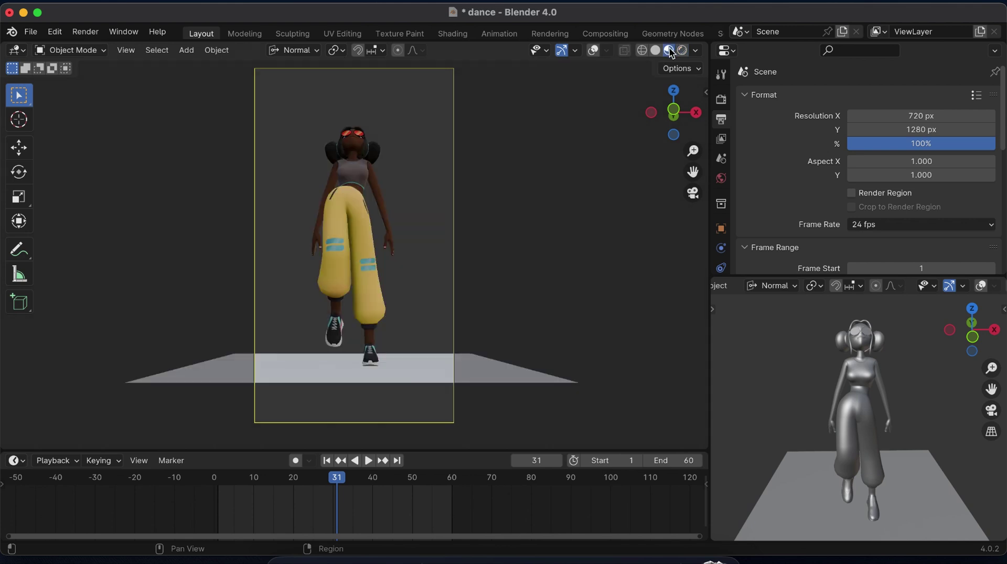
left_click(655, 50)
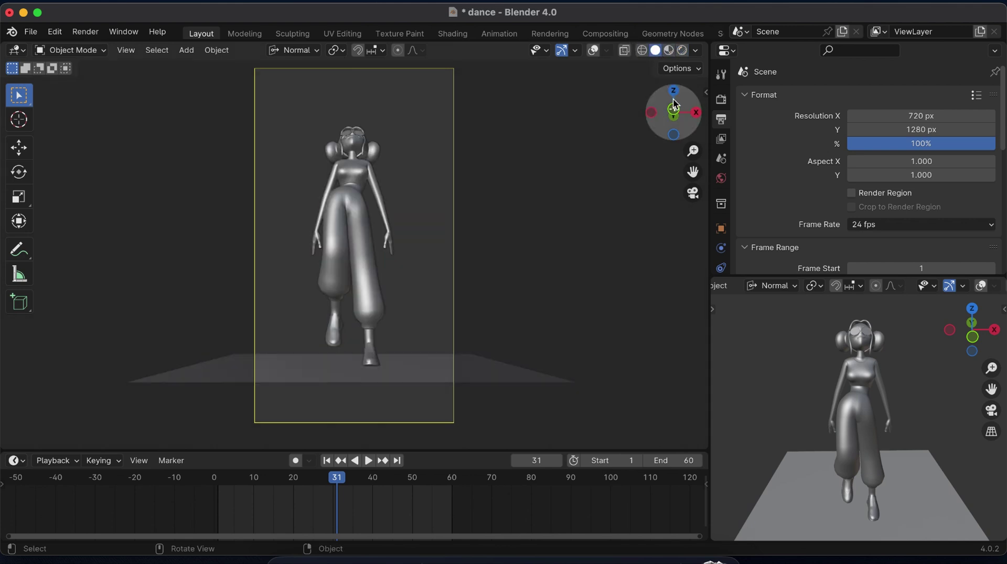
left_click(992, 412)
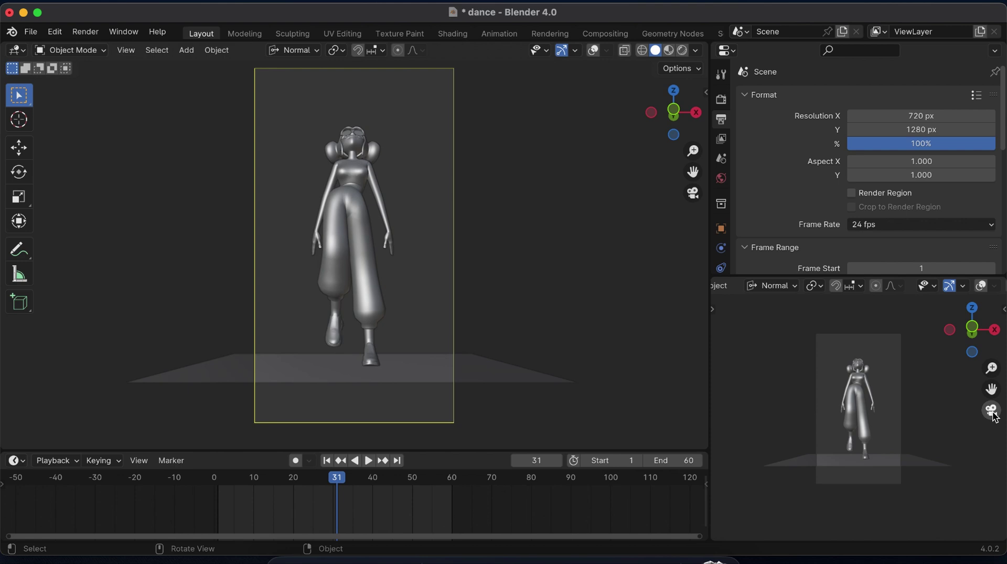
Step: Leave the camera view for a side perspective, unlock the camera from the view and turn the overlays back on
left_click_drag(673, 112, 624, 114)
key("n")
left_click(621, 263)
key("n")
left_click(594, 50)
Step: Edit the floor plane in edge select mode and move its camera-side edge outward about 3.3 m
left_click(425, 361)
key("Tab")
left_click(133, 50)
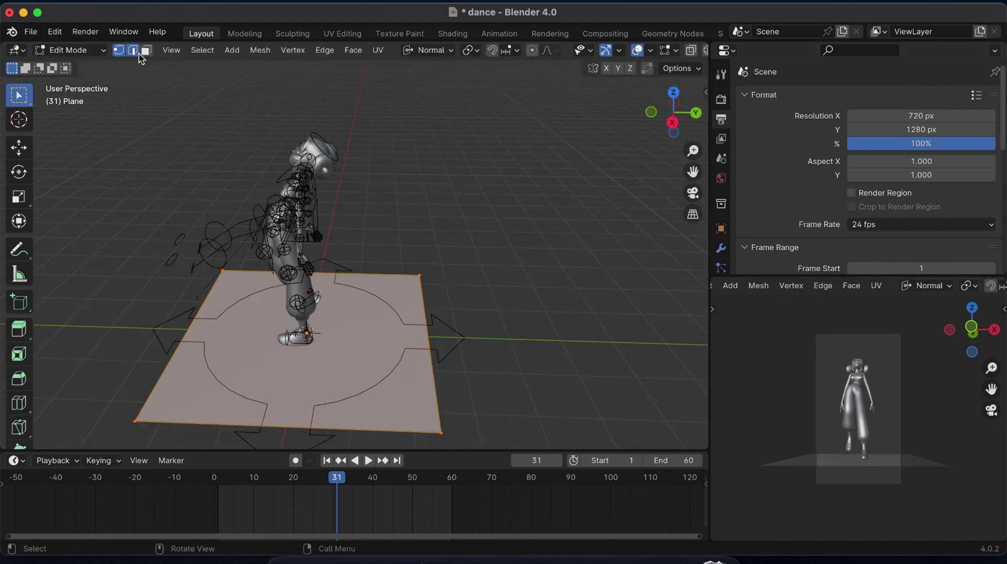
left_click(138, 269)
left_click(20, 148)
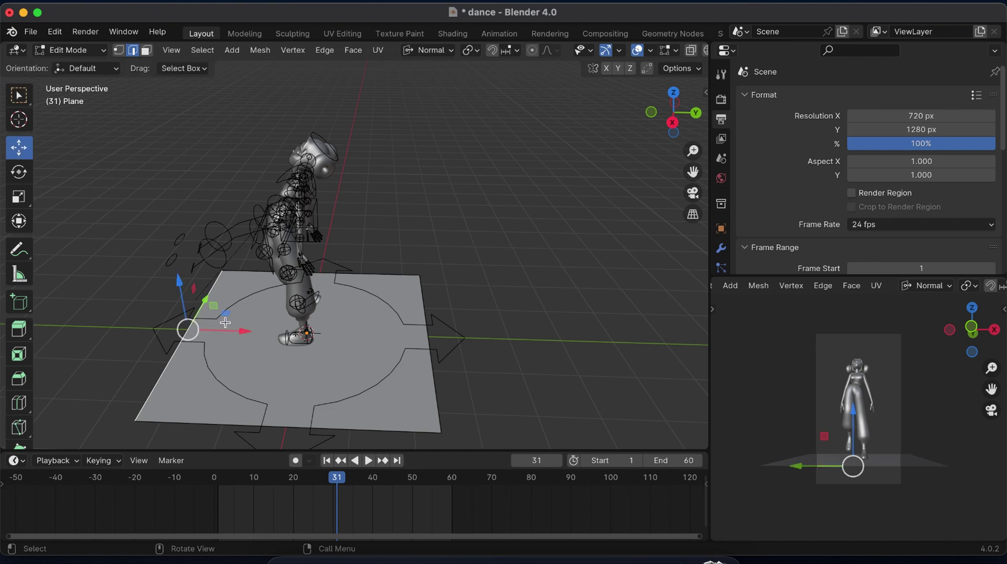
left_click_drag(215, 335, 74, 339)
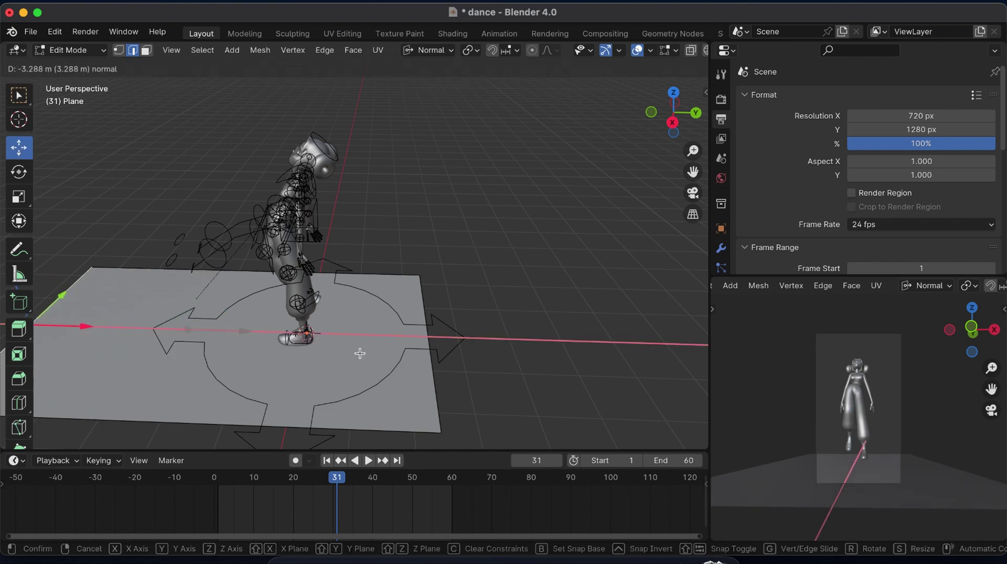
Step: Move the floor's edge behind the character farther back and scale it along normal Y to about 1.76
left_click(427, 338)
left_click_drag(391, 339, 557, 342)
key("s")
key("y")
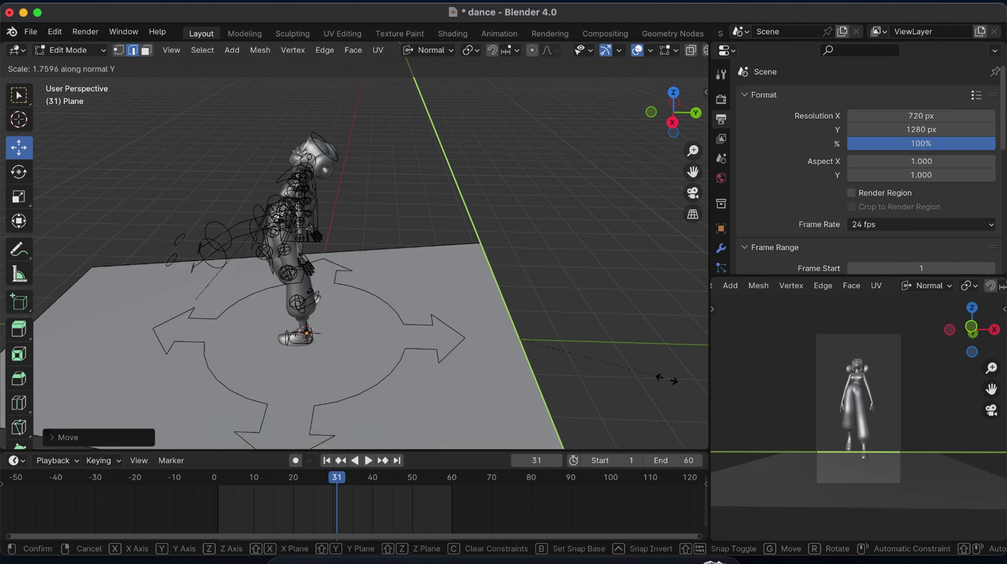
left_click(666, 379)
Step: Extrude the floor's back edge straight up along global Z about 8.2 m to form a backdrop wall
left_click_drag(693, 151, 693, 167)
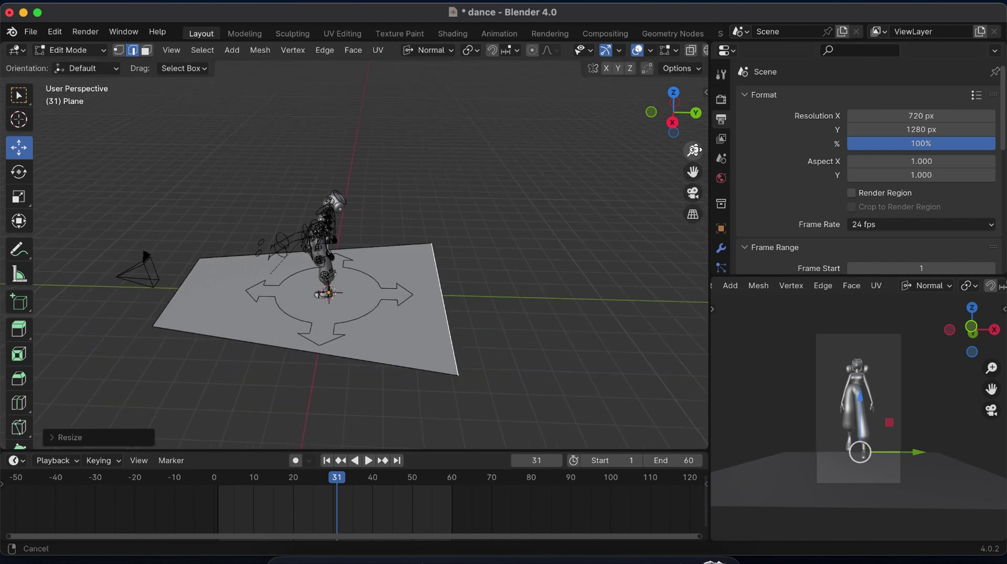
key("g")
key("z")
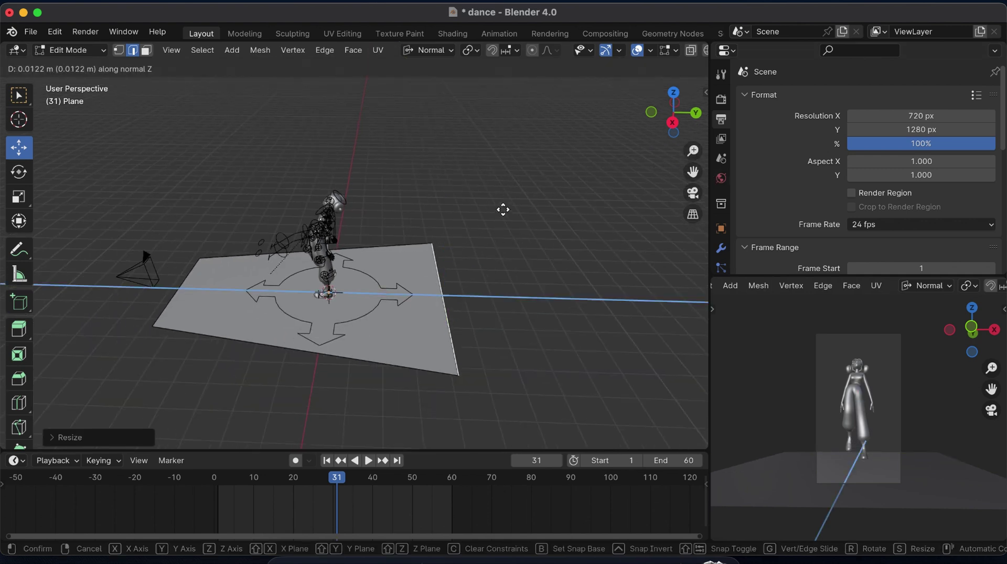
key("z")
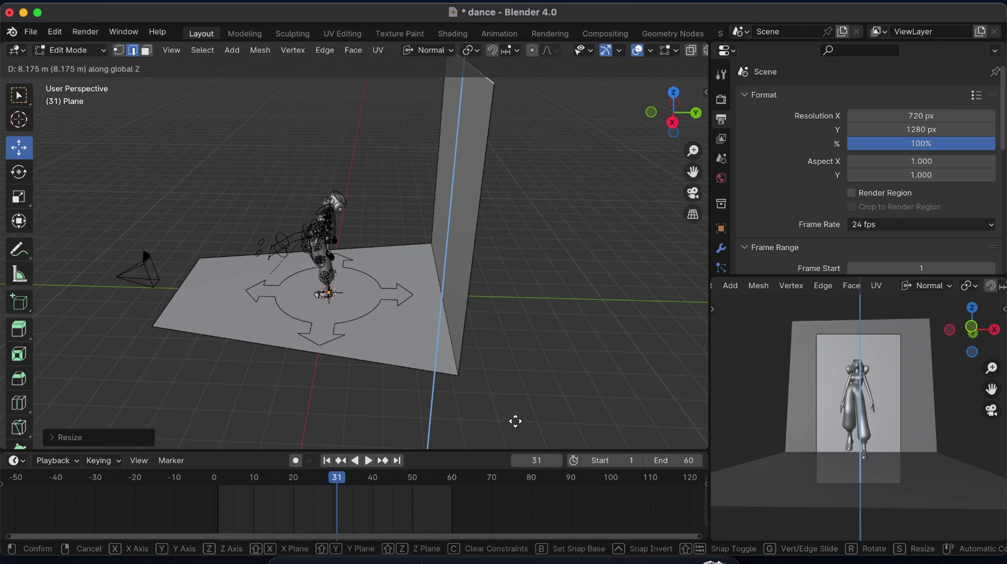
left_click(456, 322)
Step: Bevel the edge between floor and wall about 0.51 m wide and increase its segments into a rounded curve
left_click(444, 304)
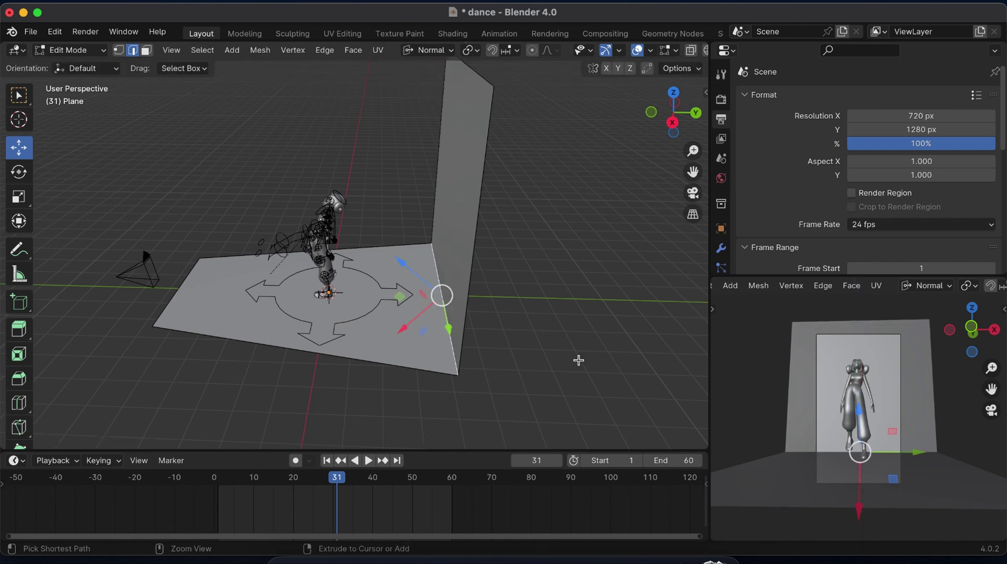
key("ctrl+b")
left_click(595, 364)
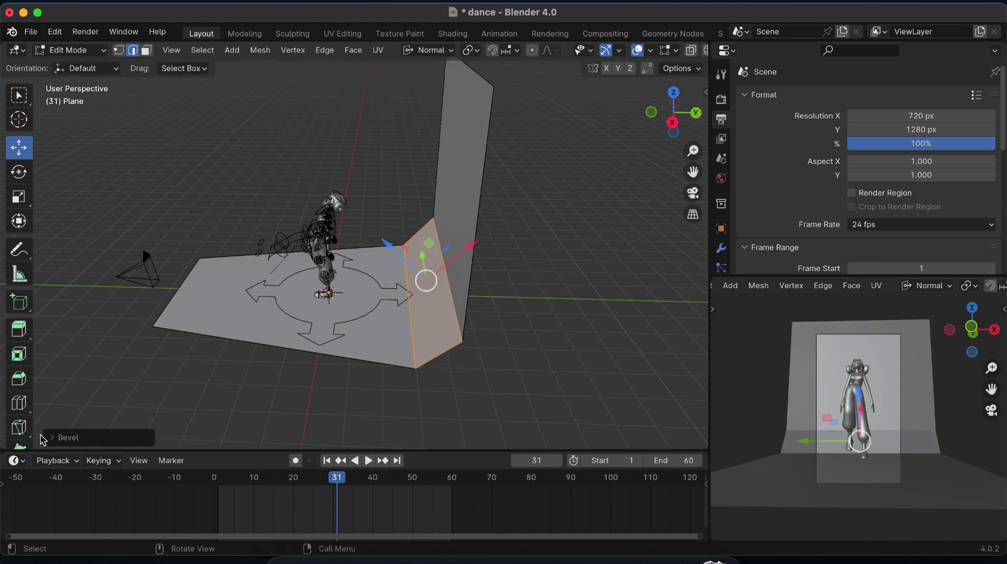
left_click(45, 438)
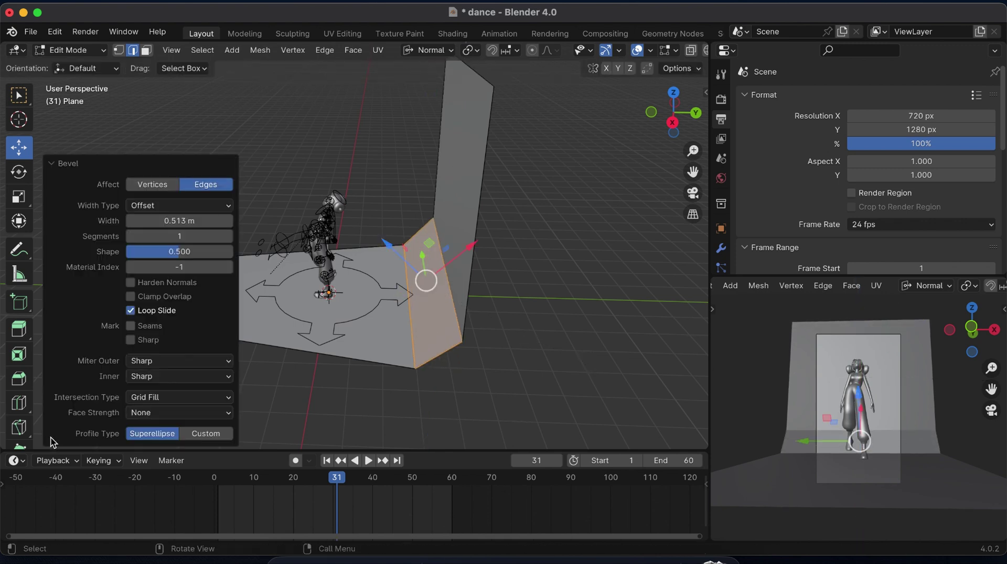
left_click(228, 236)
left_click(229, 236)
left_click(229, 237)
left_click(229, 236)
left_click(52, 162)
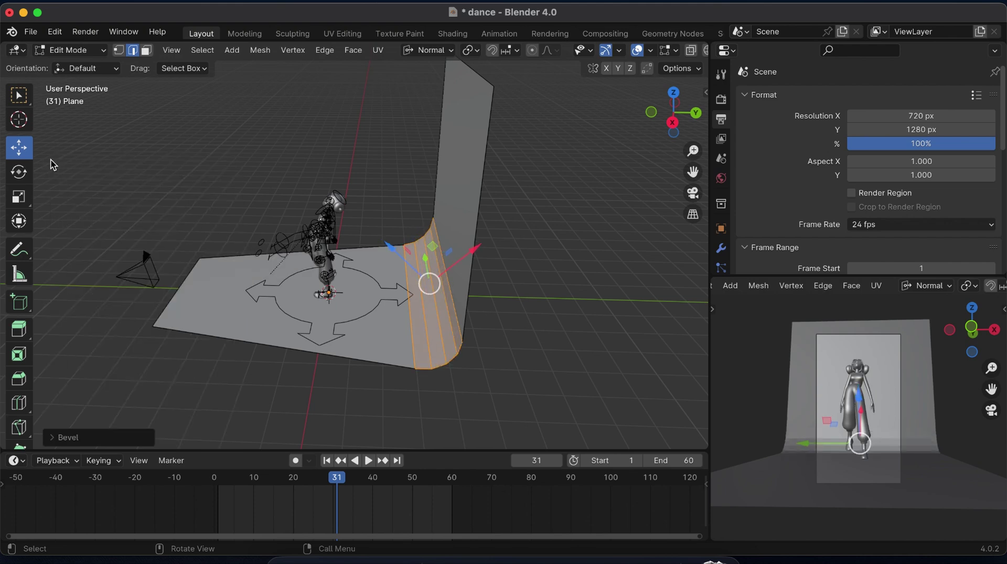
Step: Return the backdrop to Object Mode, shade it smooth and save the file
key("Tab")
right_click(513, 292)
left_click(507, 273)
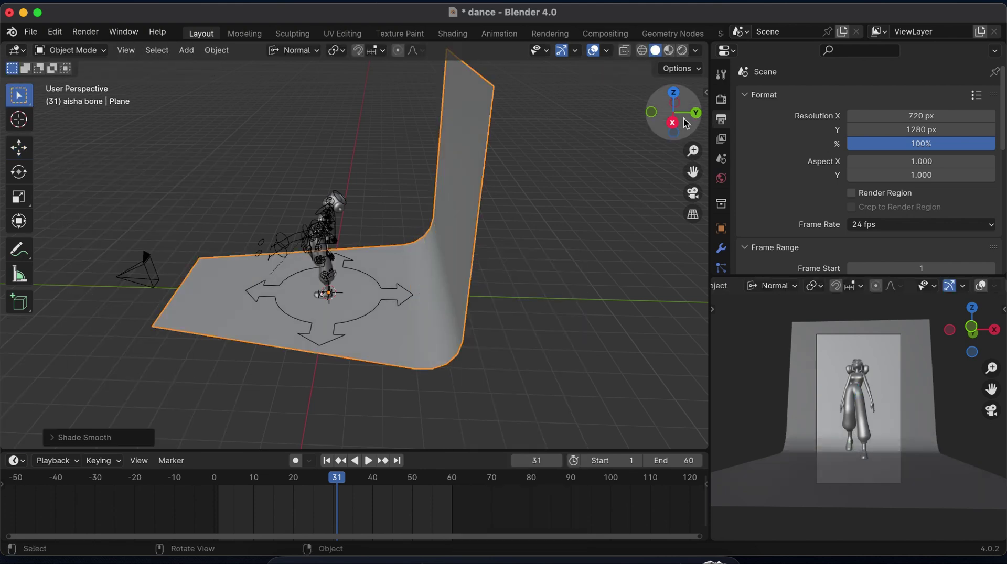
left_click_drag(686, 124, 601, 120)
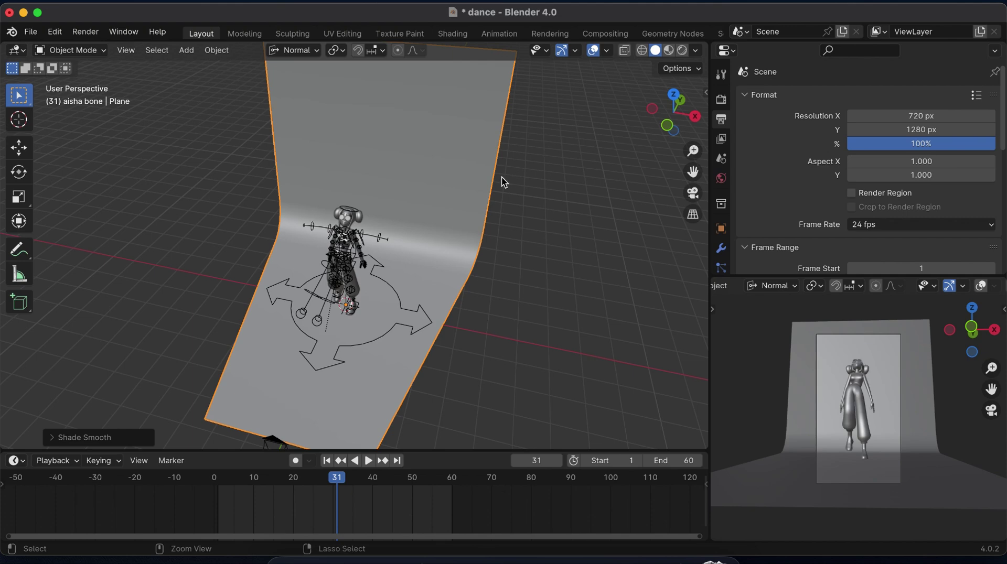
key("super+s")
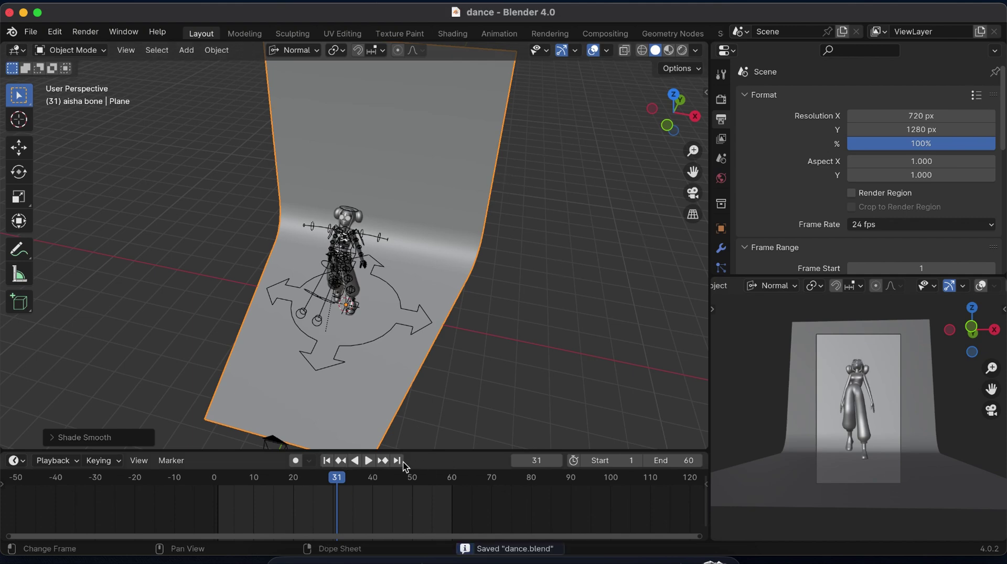
Step: Show the camera view in the main viewport and replace the small viewport with a second Properties editor
mouse_move(674, 111)
left_mouse_down()
mouse_move(656, 112)
mouse_move(673, 112)
left_mouse_up()
left_click(693, 193)
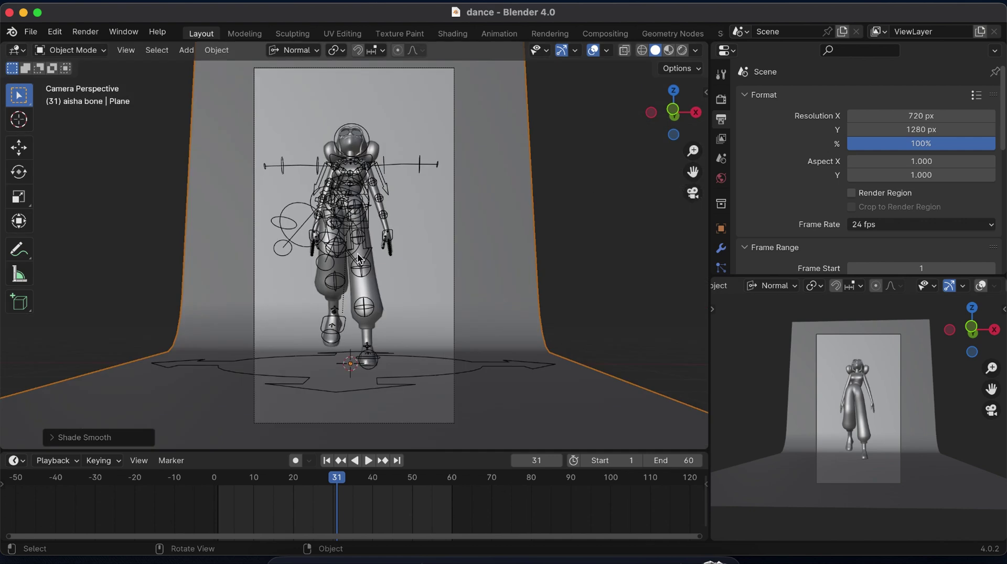
scroll(735, 286, "up", 3)
left_click(727, 285)
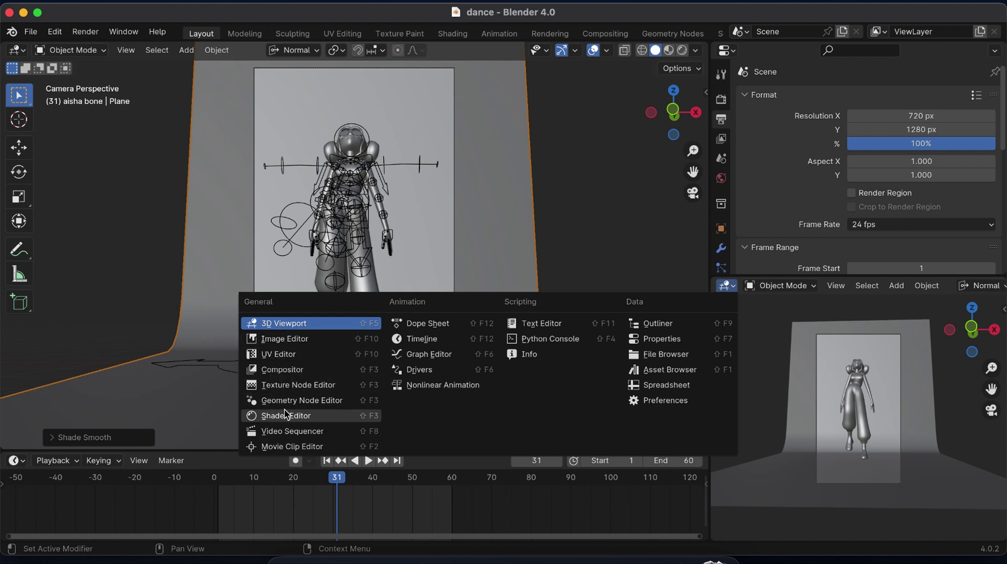
left_click(662, 338)
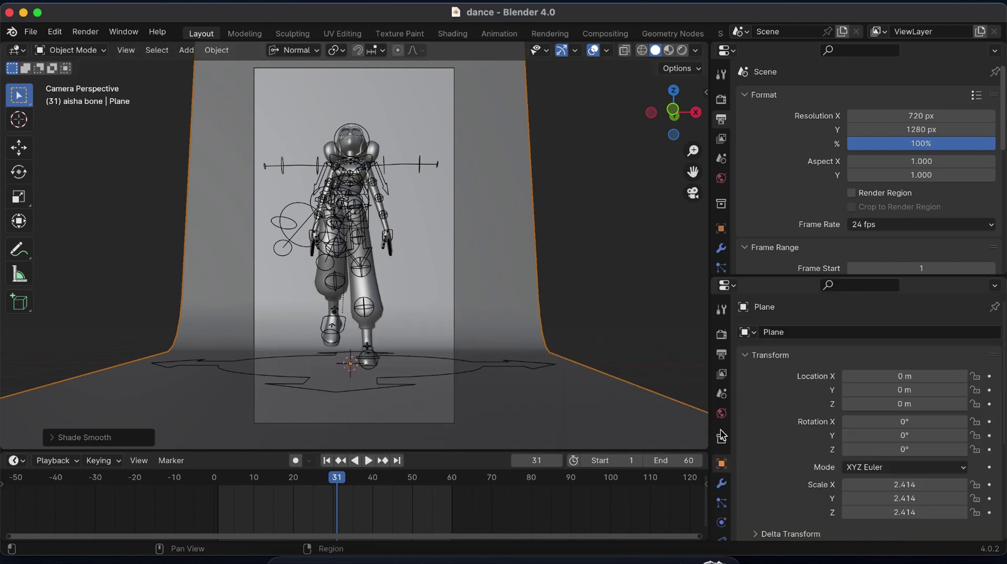
Step: Assign an Image Texture to the World background's color
left_click(722, 500)
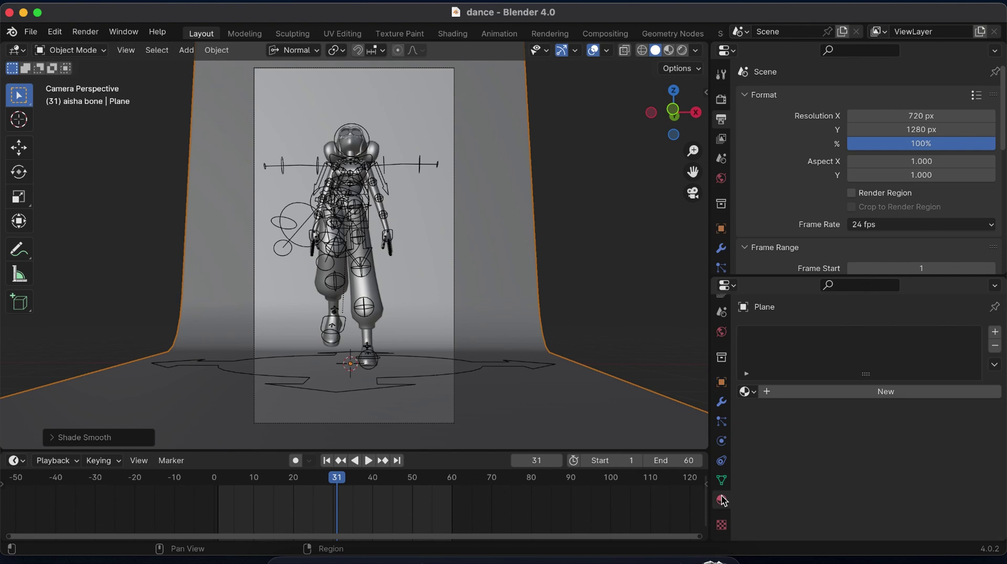
left_click(722, 332)
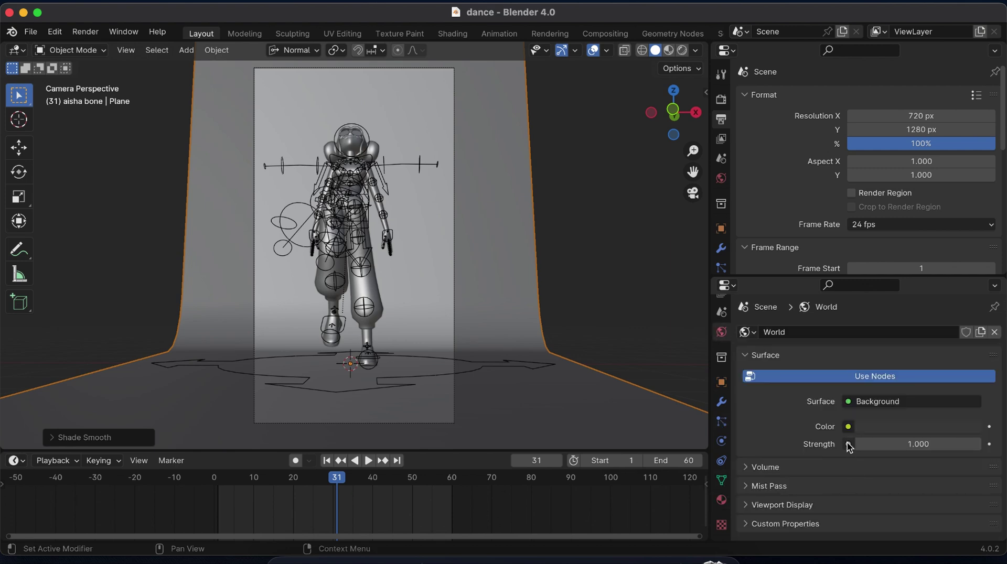
left_click(849, 427)
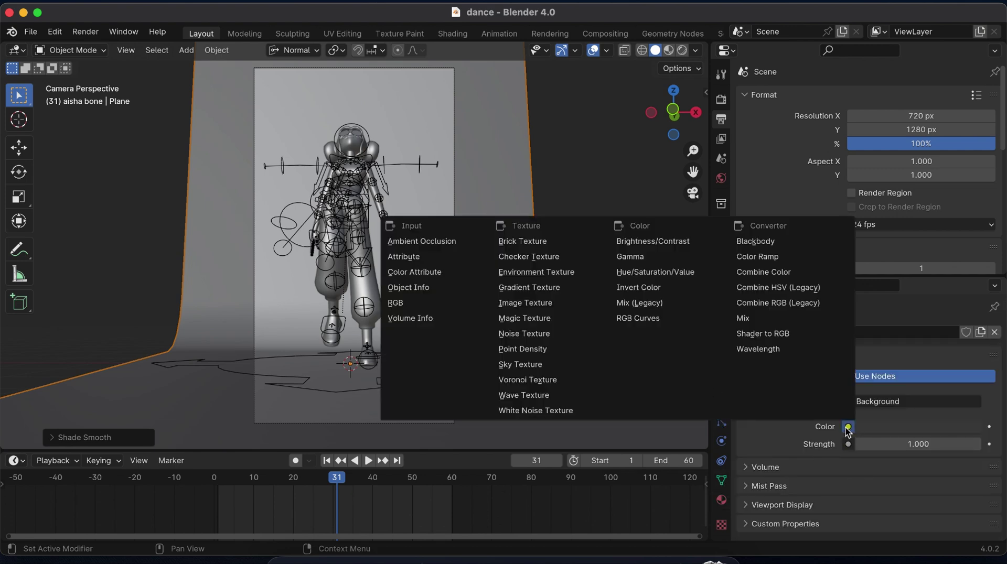
left_click(548, 307)
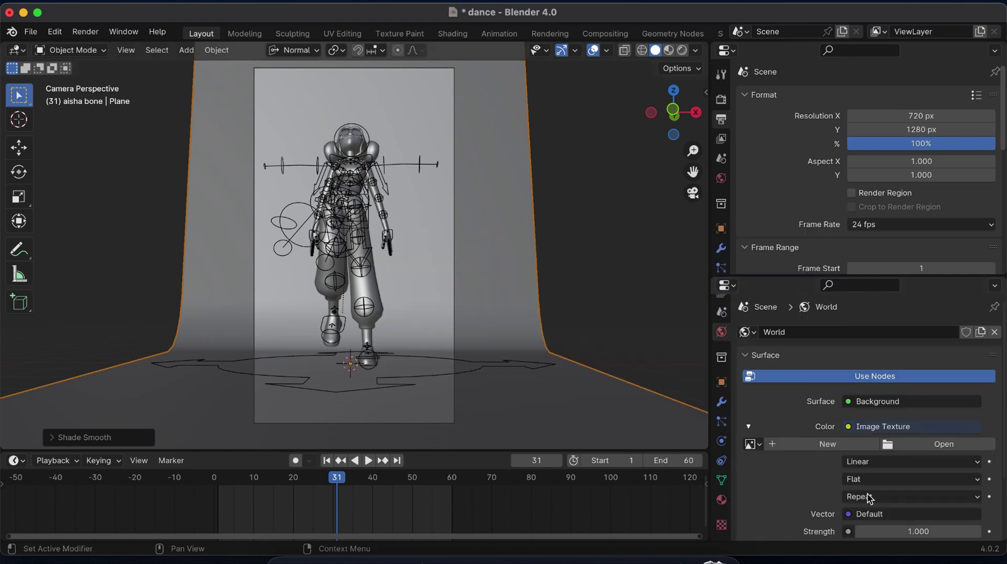
Step: Replace the World background's Image Texture with an Environment Texture
left_click(916, 446)
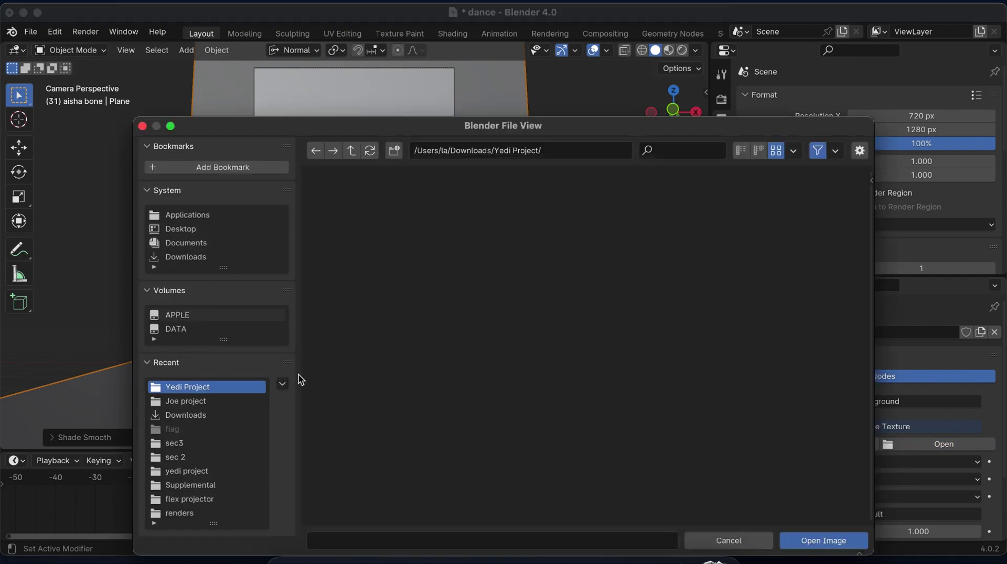
left_click(143, 125)
left_click(850, 428)
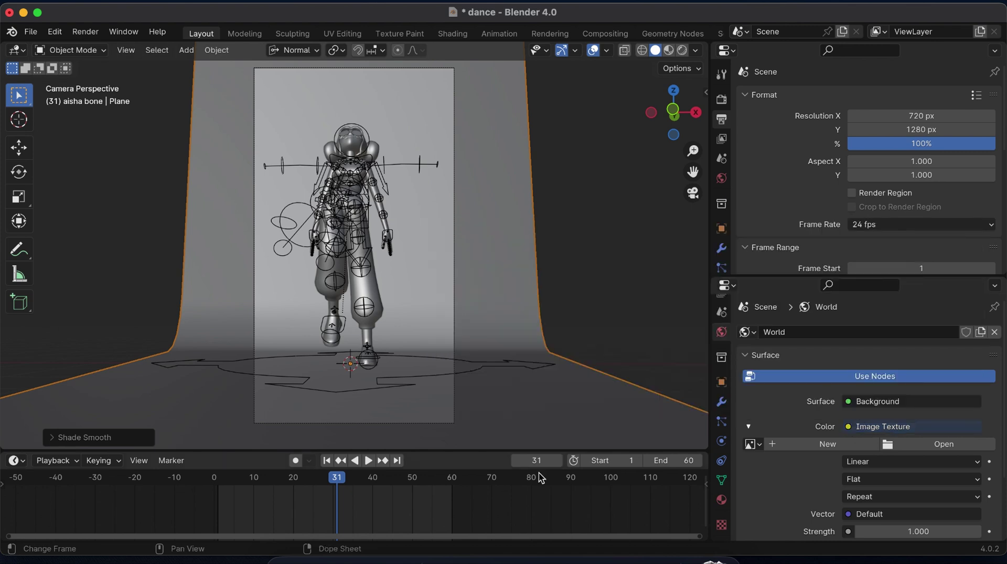
left_click(854, 429)
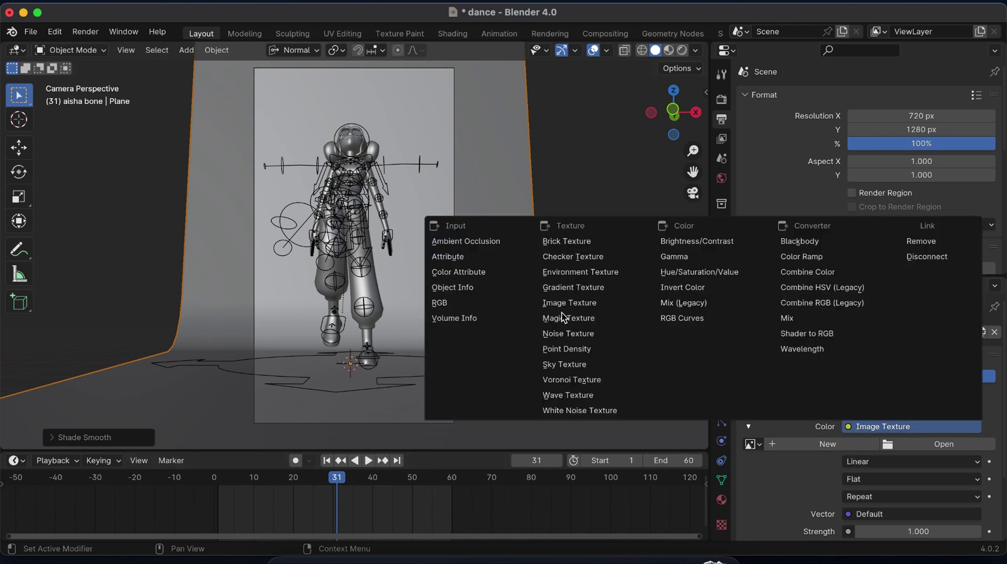
left_click(577, 272)
Step: Load OutdoorHDRI092_4K-HDR.exr from the Downloads folder into the World's Environment Texture, filtering the files by "hd"
left_click(891, 444)
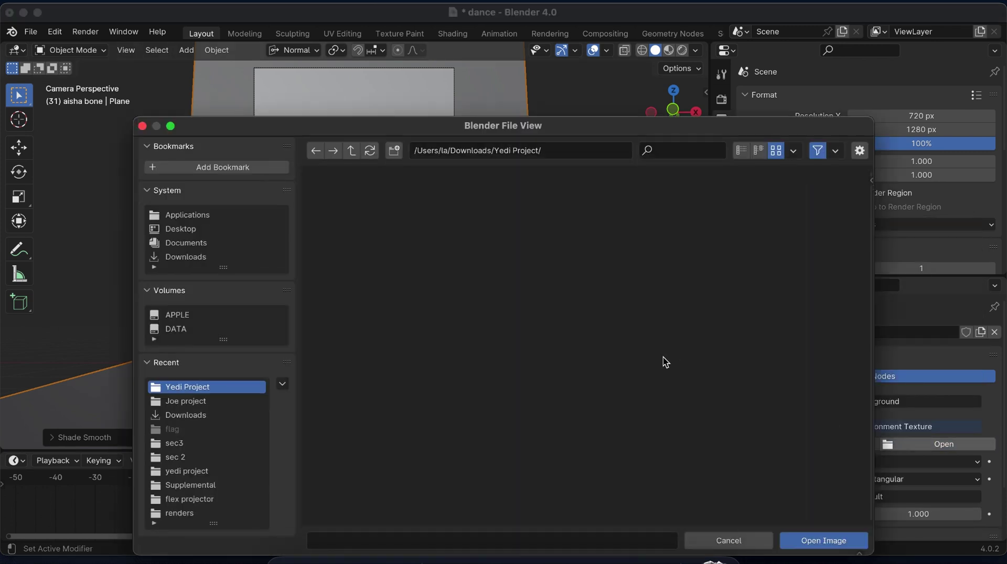
left_click(186, 257)
left_click(681, 150)
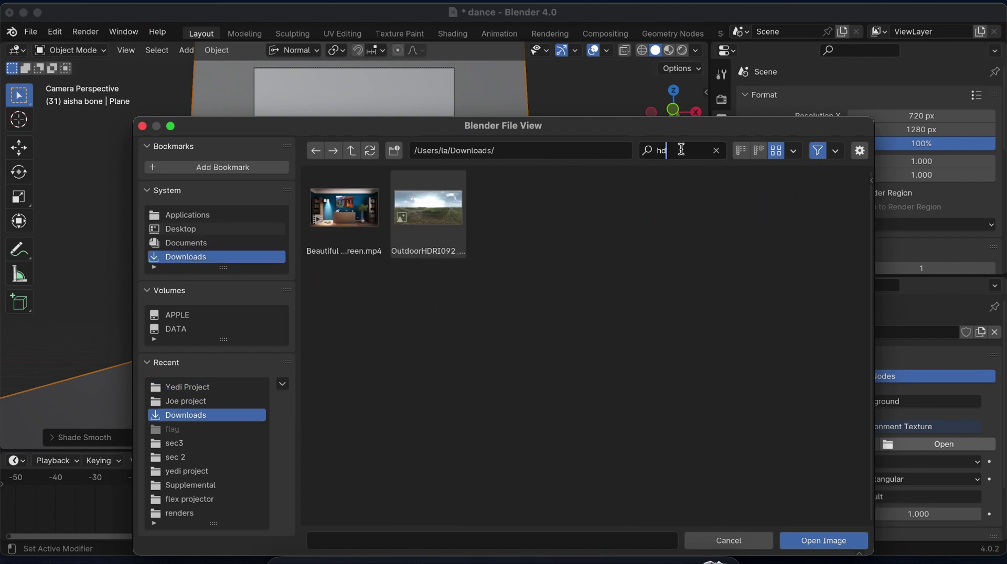
left_click(447, 227)
left_click(832, 543)
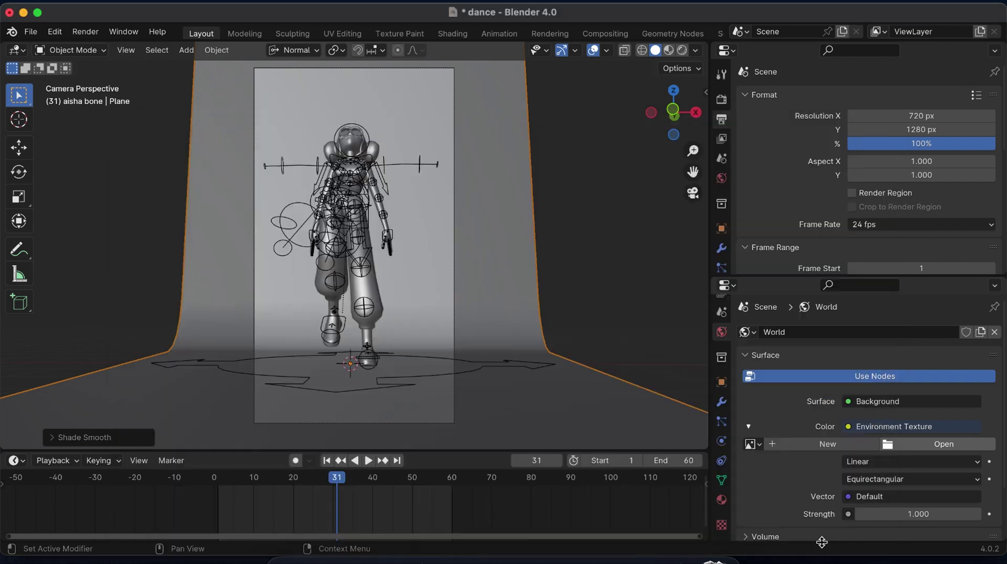
Step: Show the camera view in Rendered shading without overlays and set the World background's strength to 1.5
left_click(683, 50)
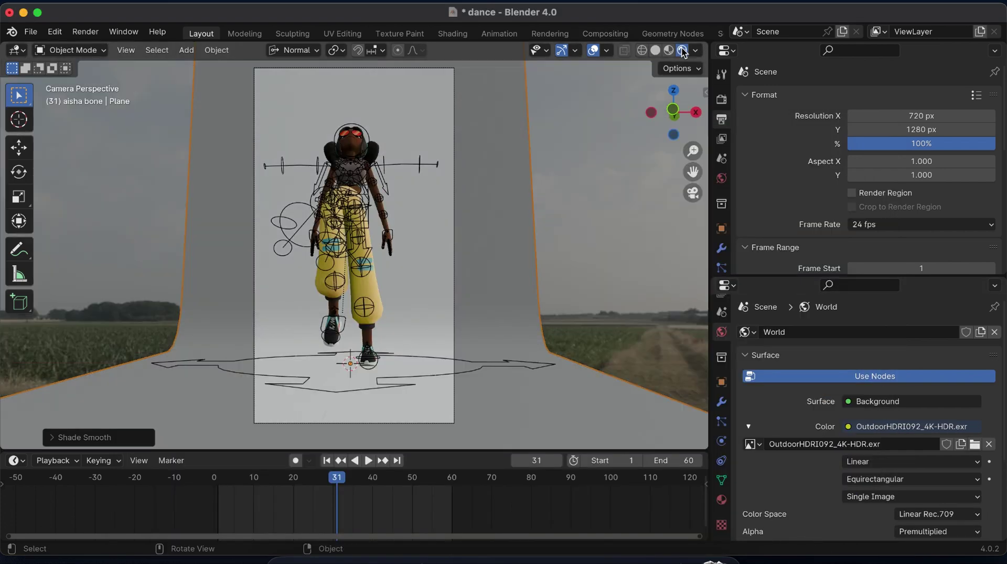
left_click(593, 50)
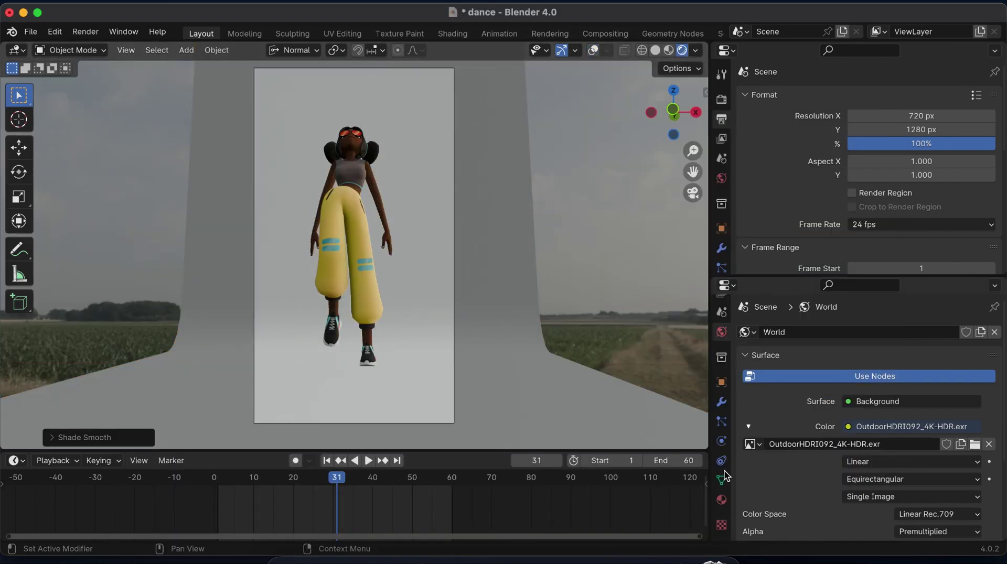
scroll(874, 498, "down", 3)
scroll(873, 498, "down", 3)
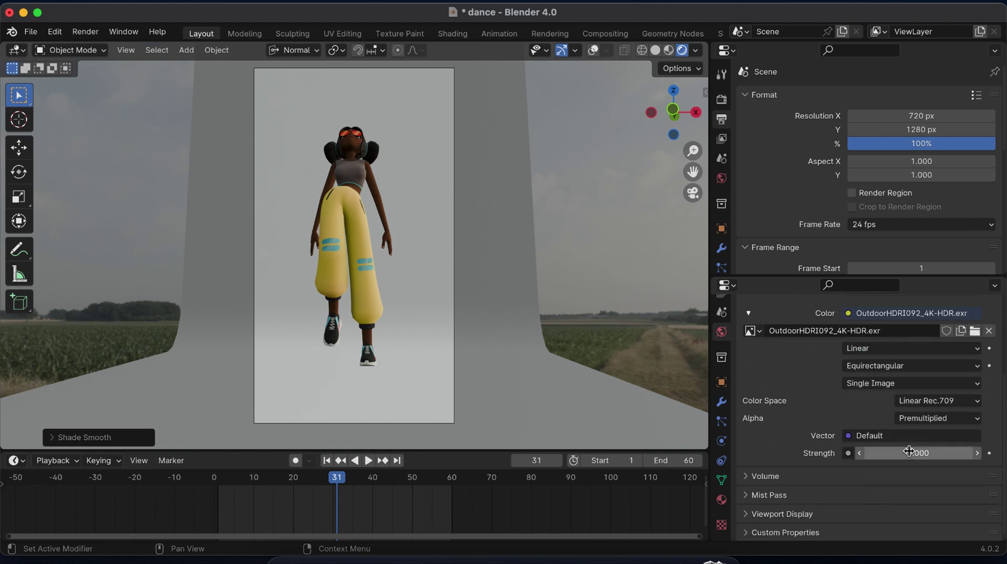
left_click(909, 454)
key("Return")
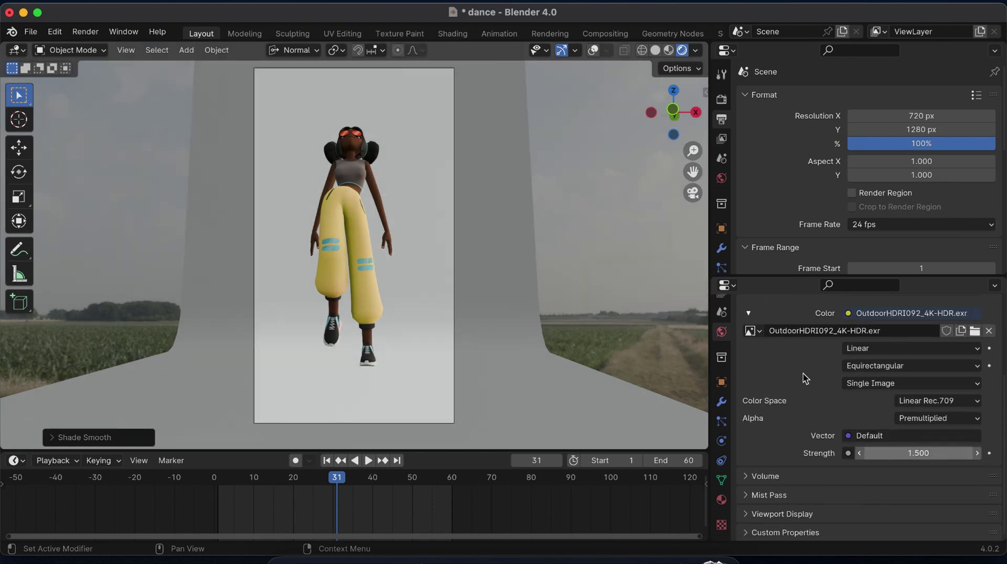
Step: Enable Ambient Occlusion in the render settings with a distance of 20 m and a factor of 2
scroll(721, 367, "up", 3)
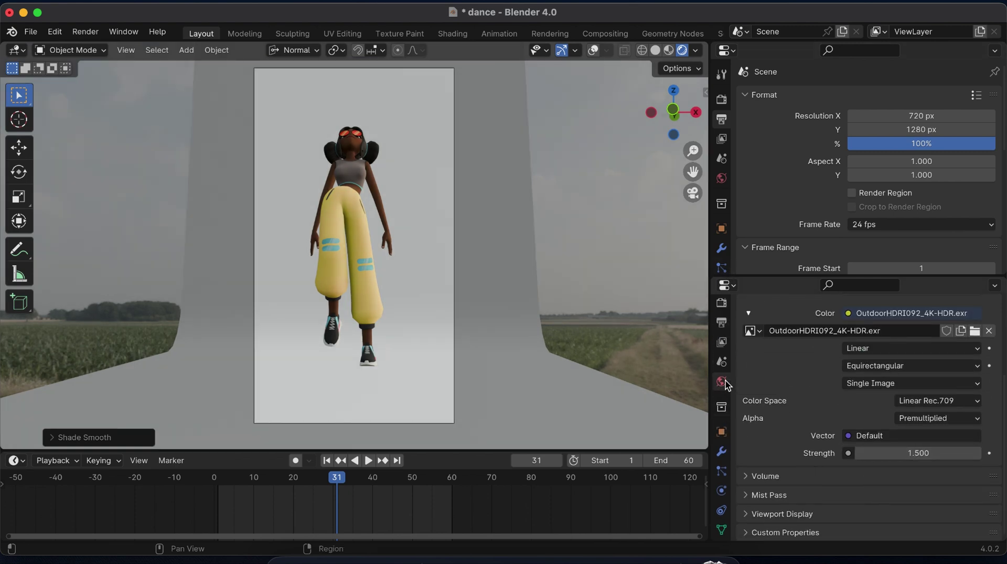
left_click(723, 325)
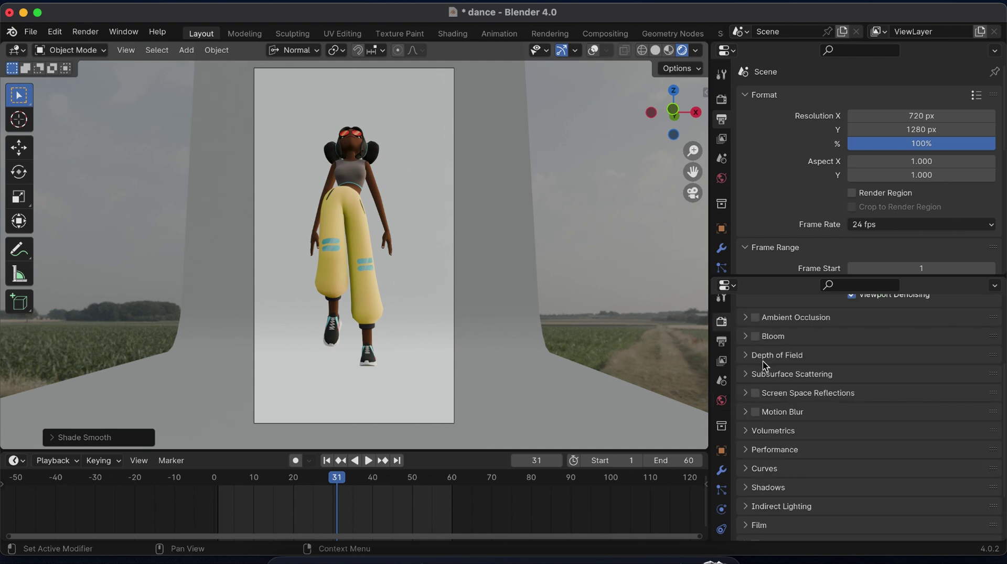
left_click(751, 318)
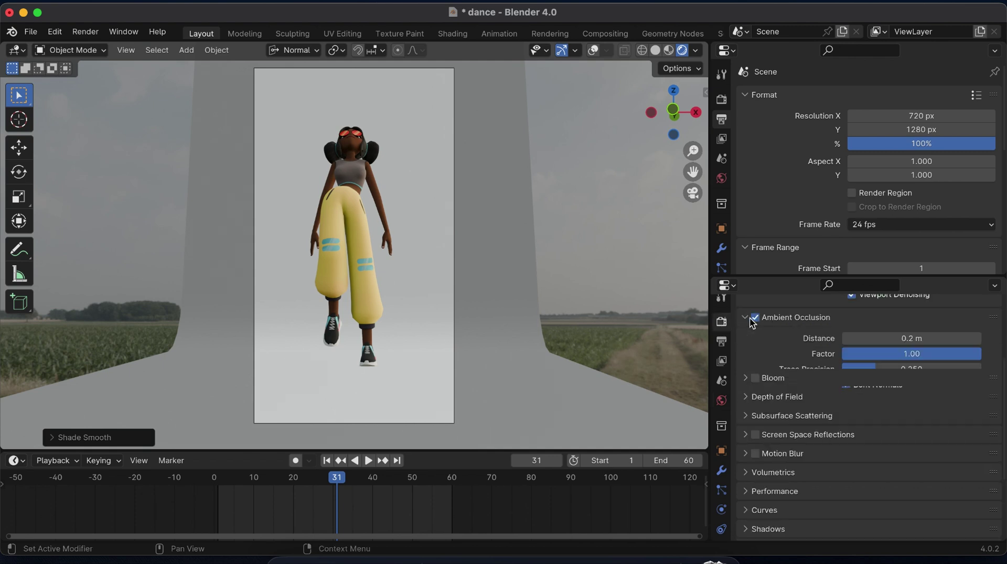
left_click(910, 339)
key("Return")
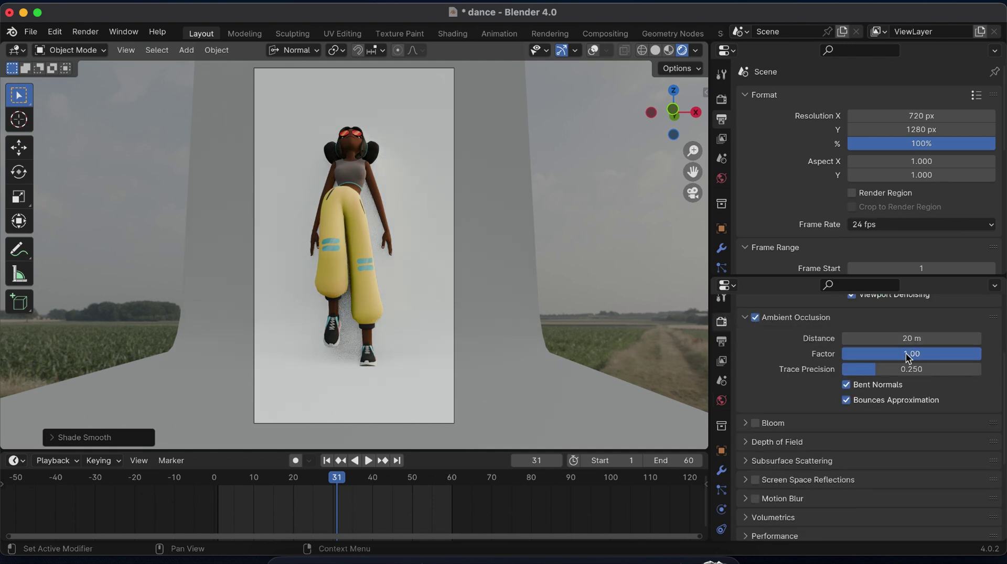
left_click(906, 354)
type("2")
key("Return")
Step: Set the Color Management look to High Contrast
scroll(830, 447, "down", 6)
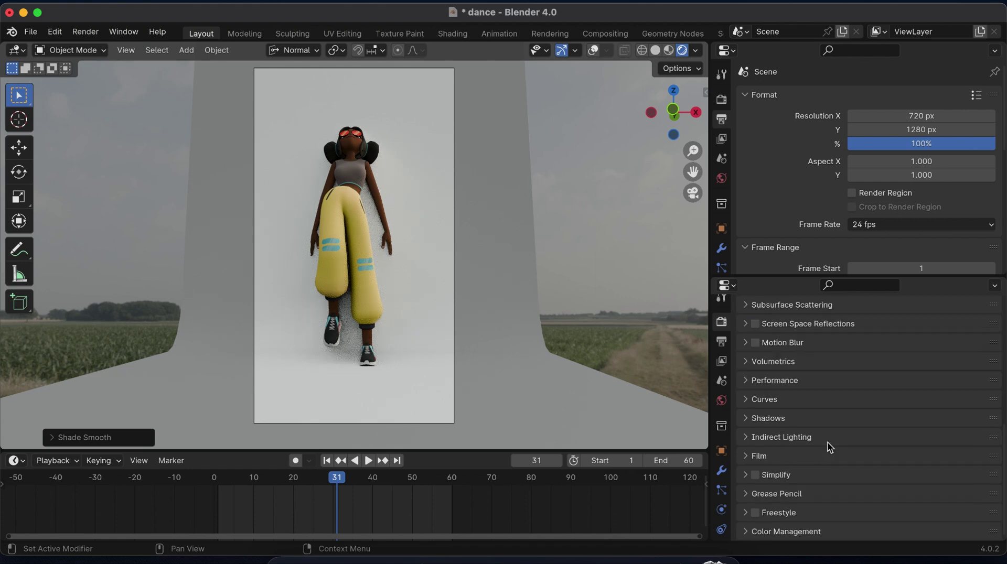
scroll(750, 538, "down", 5)
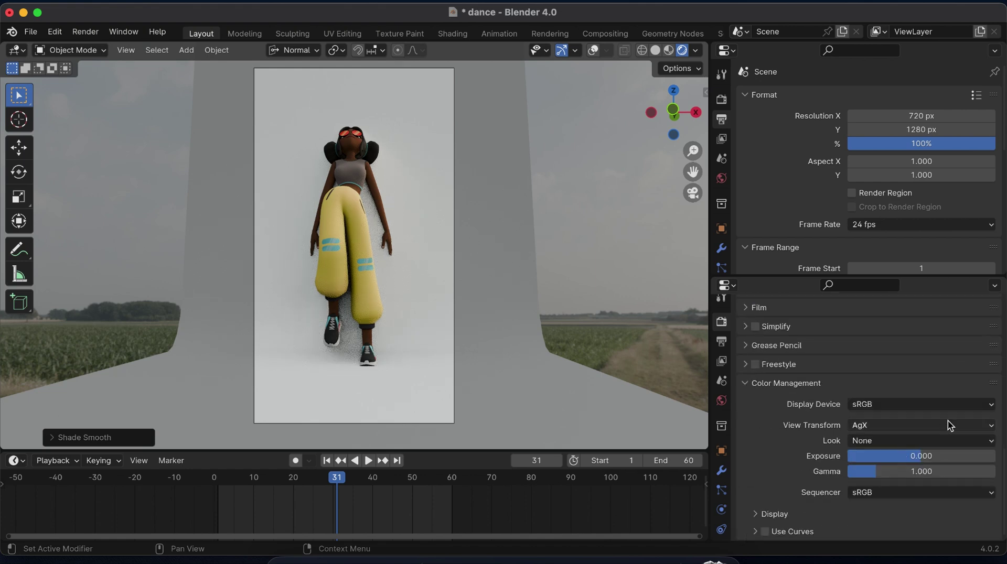
left_click(991, 442)
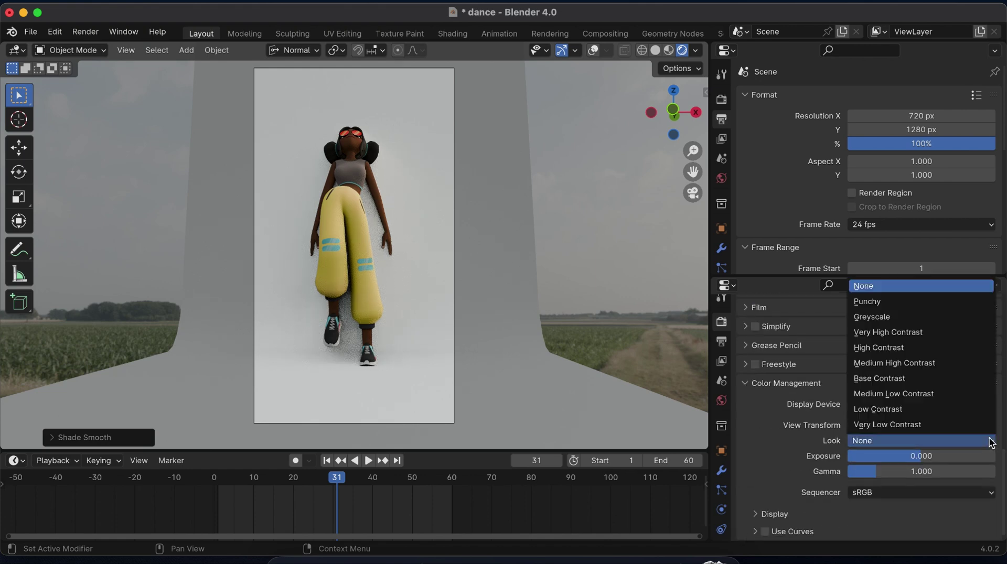
left_click(880, 348)
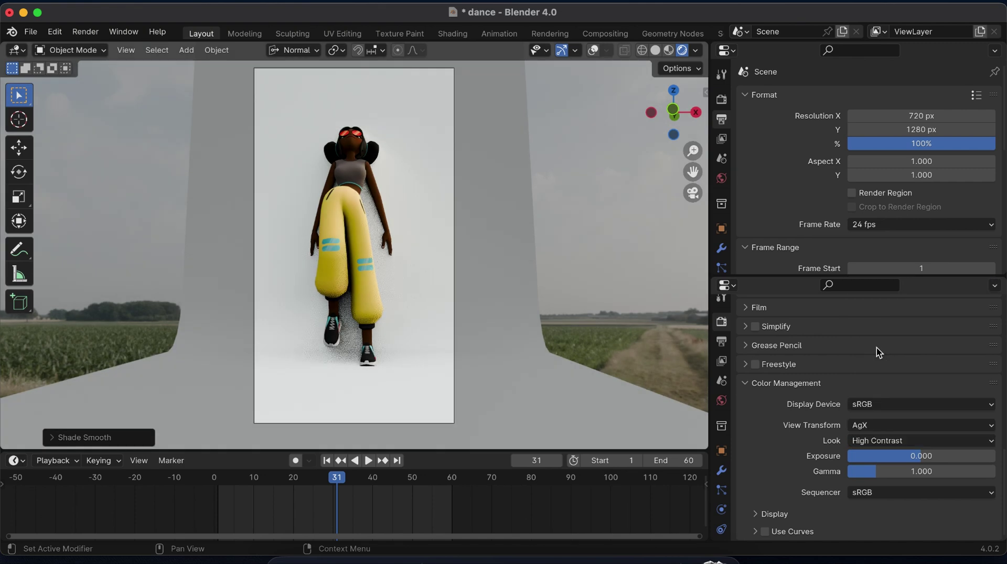
Step: Preview the pose at frame 20, return to frame 30 and render it as a still image
left_click(295, 484)
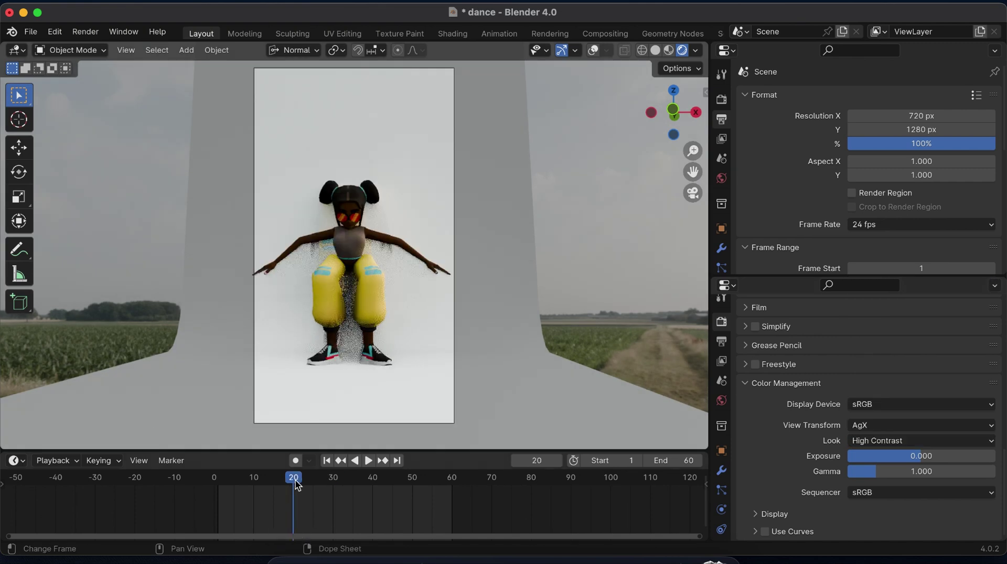
left_click(336, 480)
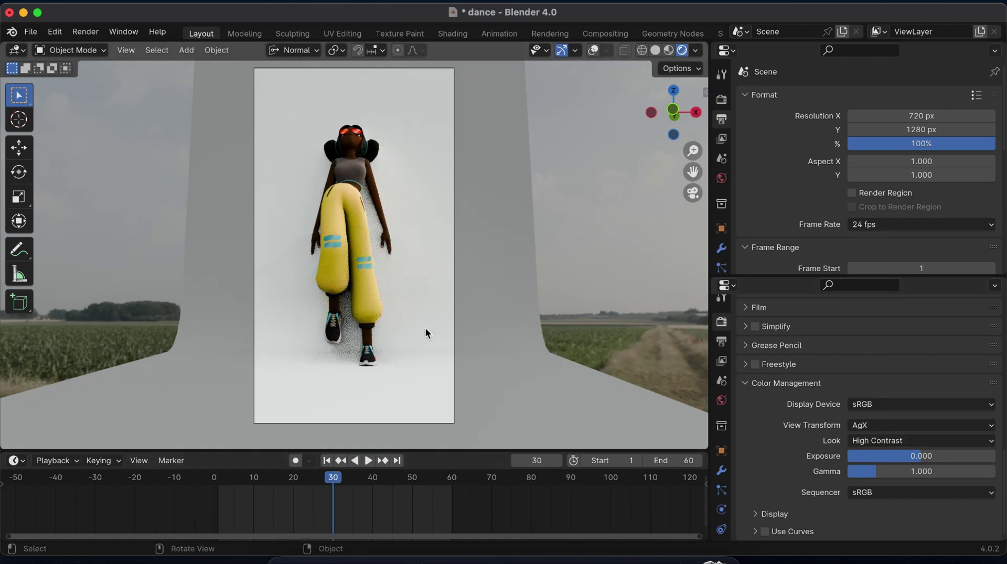
key("F12")
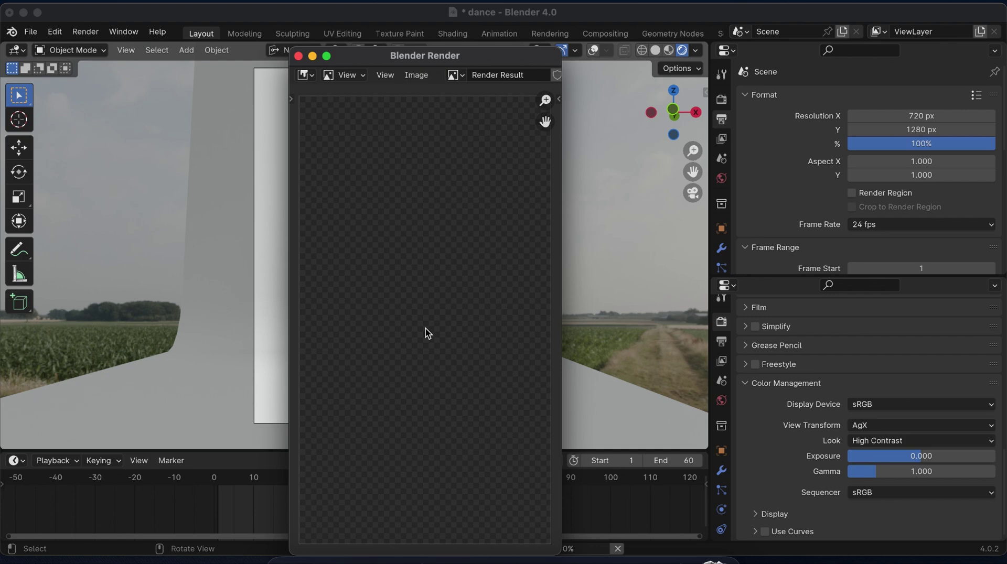